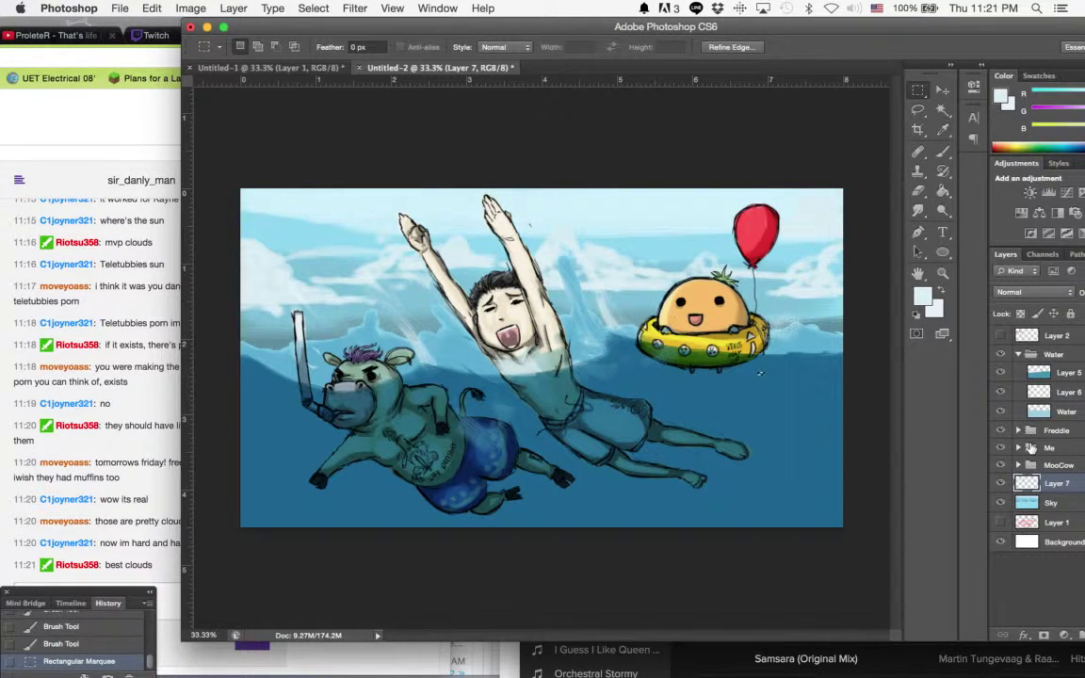
# Select the Water layer and set the eraser size to 13 px
pyautogui.click(1070, 416)
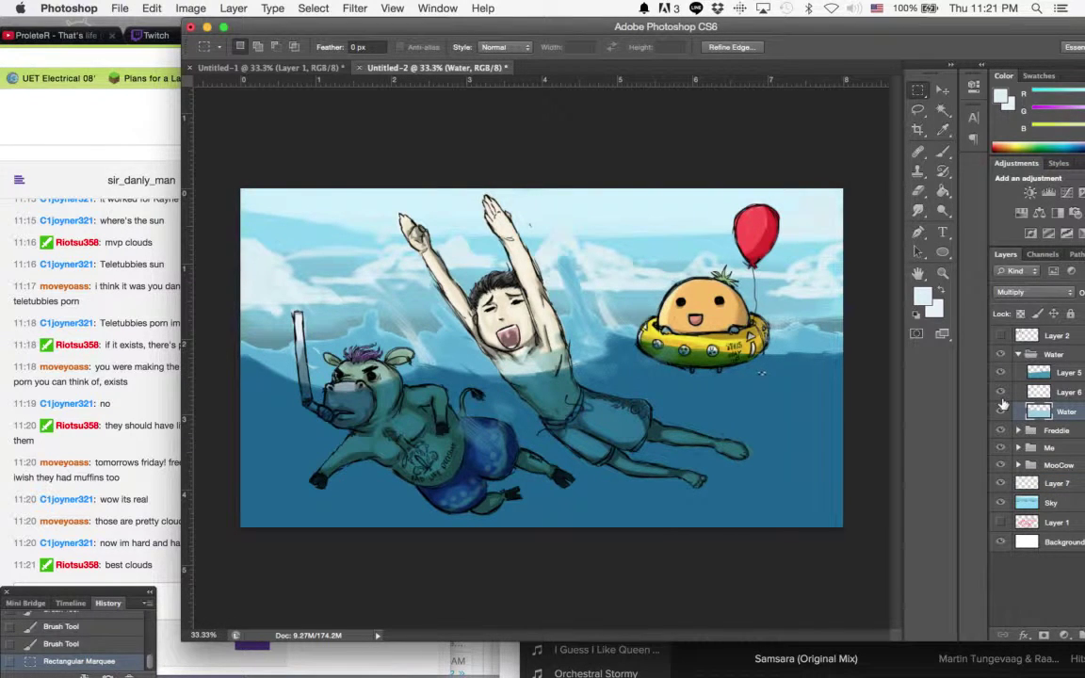
pyautogui.press('e')
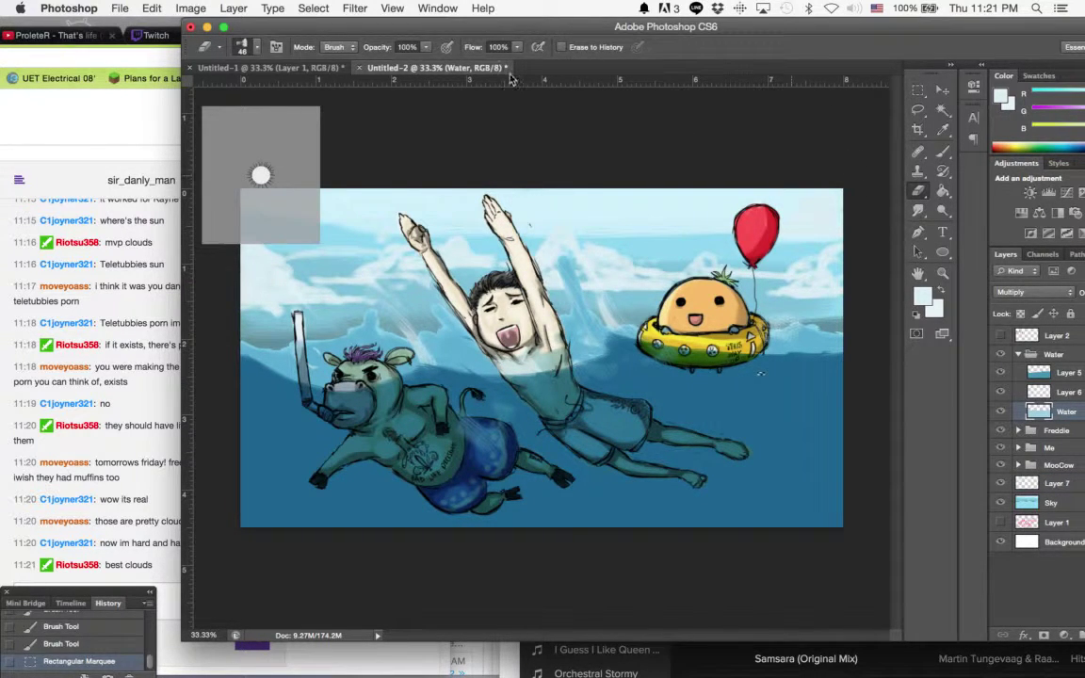
pyautogui.click(244, 46)
pyautogui.moveTo(221, 91)
pyautogui.mouseDown()
pyautogui.moveTo(198, 85)
pyautogui.moveTo(222, 93)
pyautogui.mouseUp()
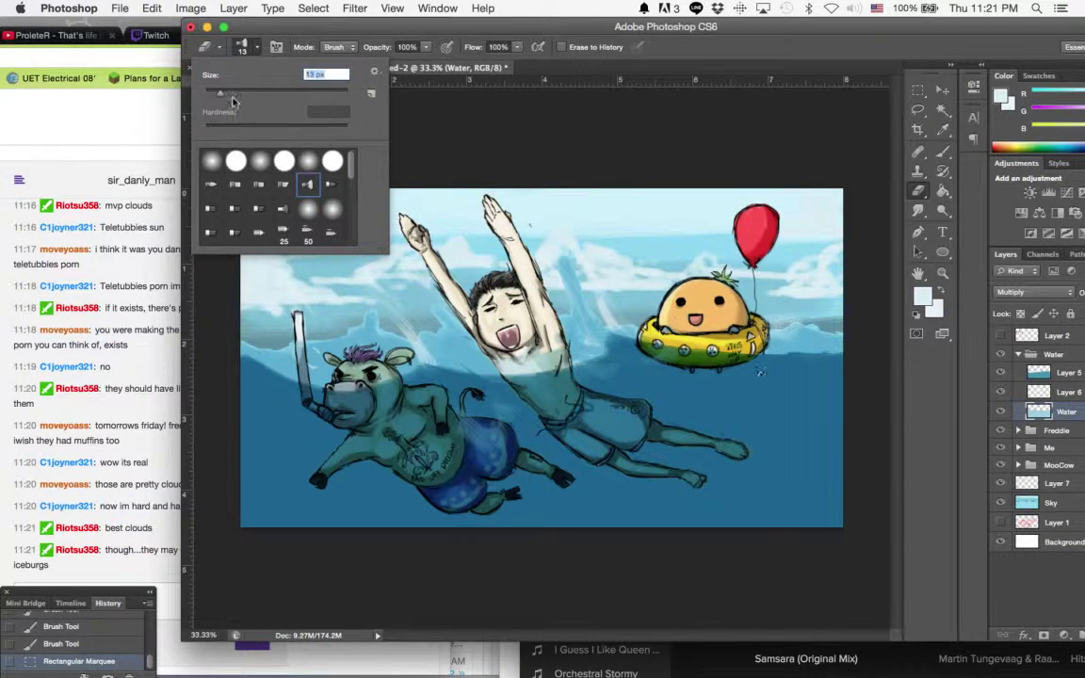
pyautogui.click(209, 47)
pyautogui.click(246, 44)
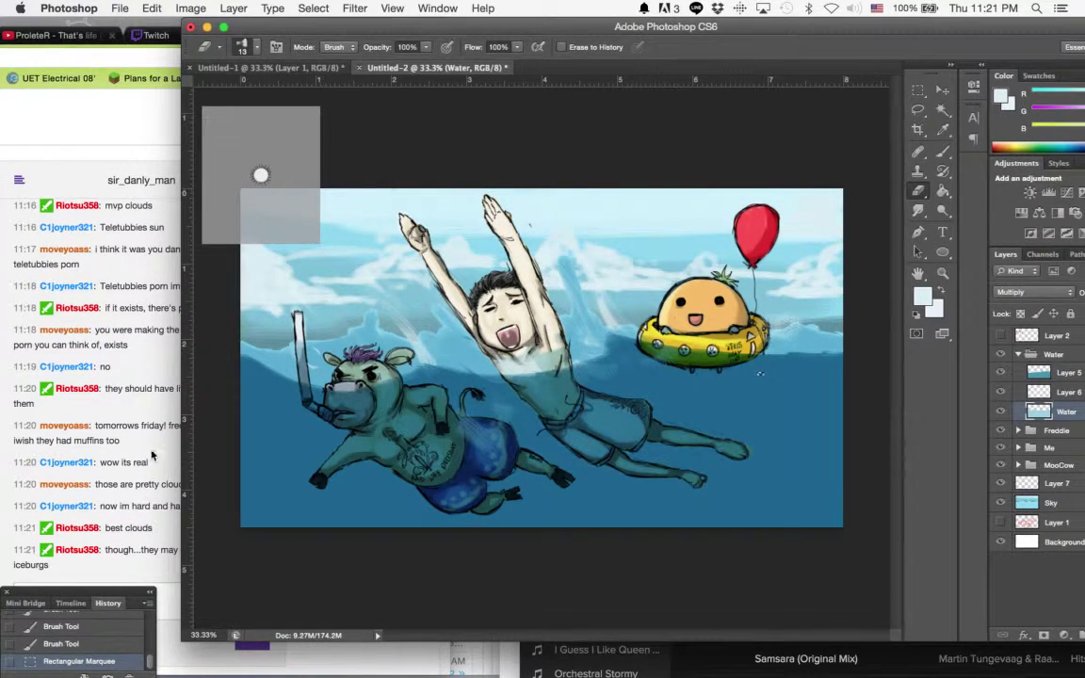
pyautogui.click(151, 454)
pyautogui.press('super+Tab')
# Erase the Water layer's blue tint from the cow's snorkel near the back water line
pyautogui.click(943, 273)
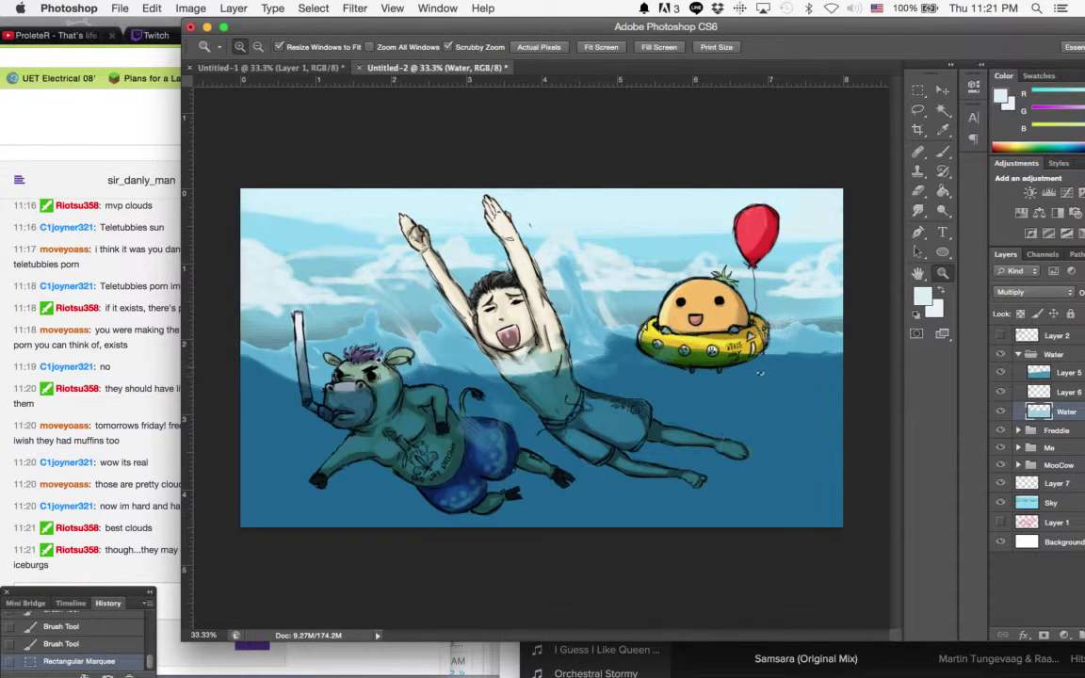
pyautogui.click(357, 366)
pyautogui.click(333, 361)
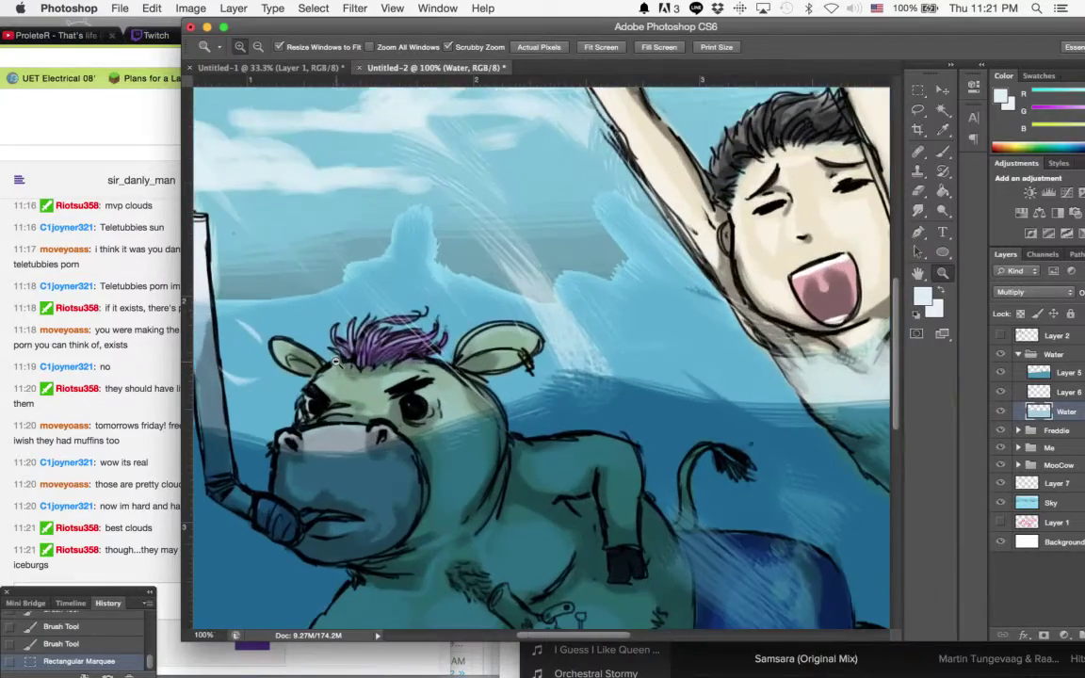
pyautogui.keyDown('alt'); pyautogui.click(344, 367); pyautogui.keyUp('alt')
pyautogui.moveTo(303, 326); pyautogui.dragTo(407, 328)
pyautogui.click(362, 334)
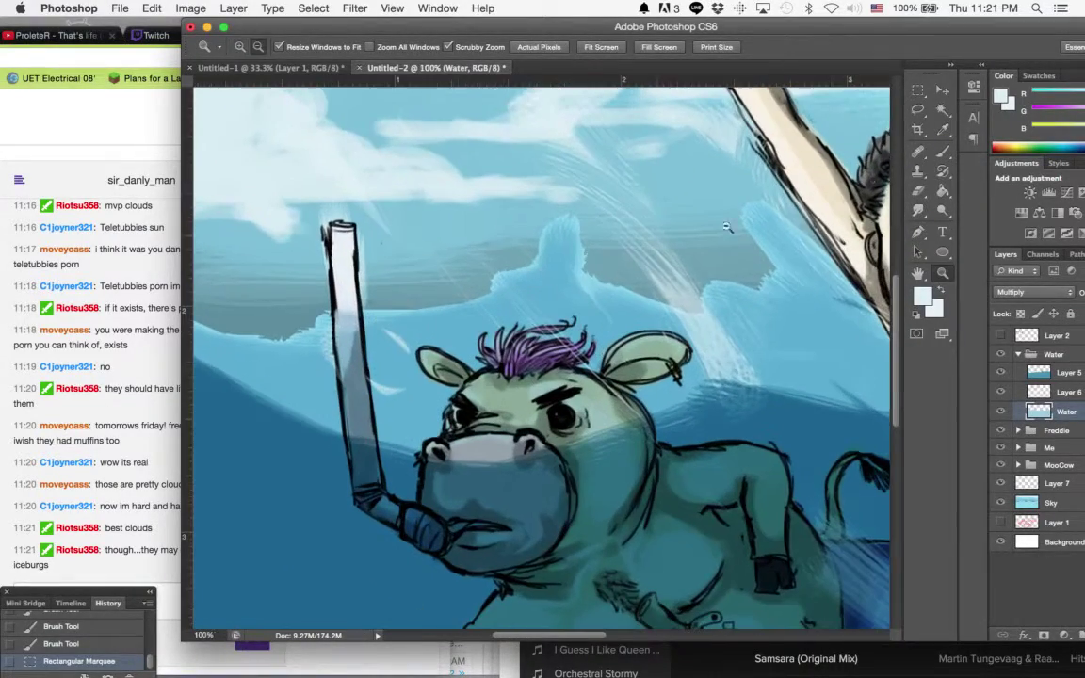
pyautogui.click(919, 190)
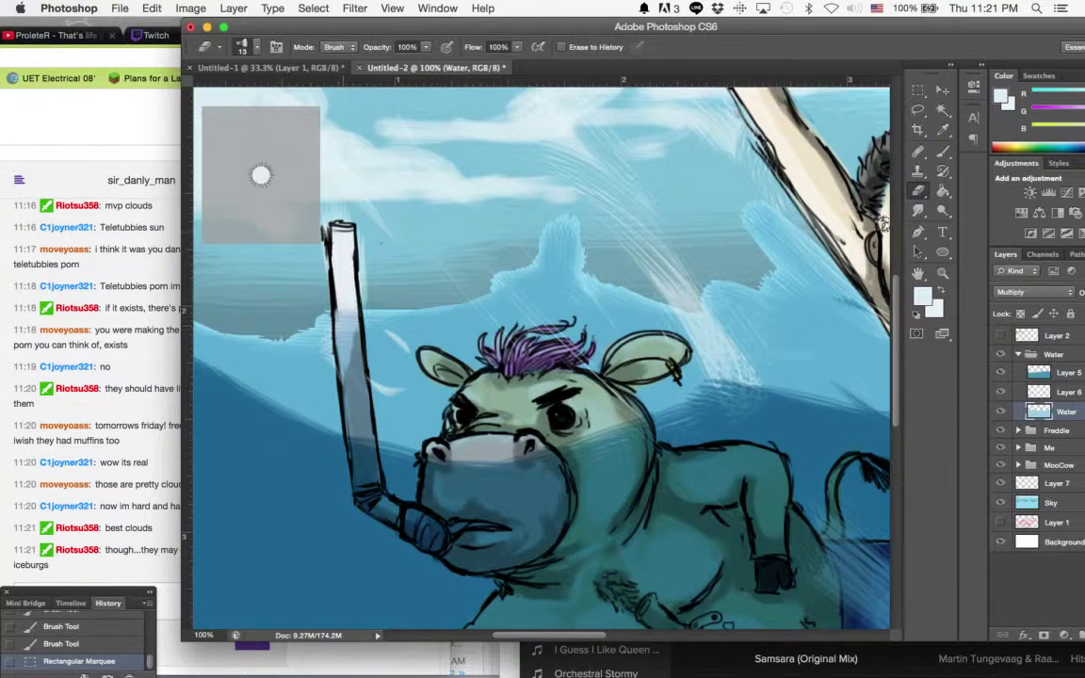
pyautogui.moveTo(332, 341); pyautogui.dragTo(343, 305)
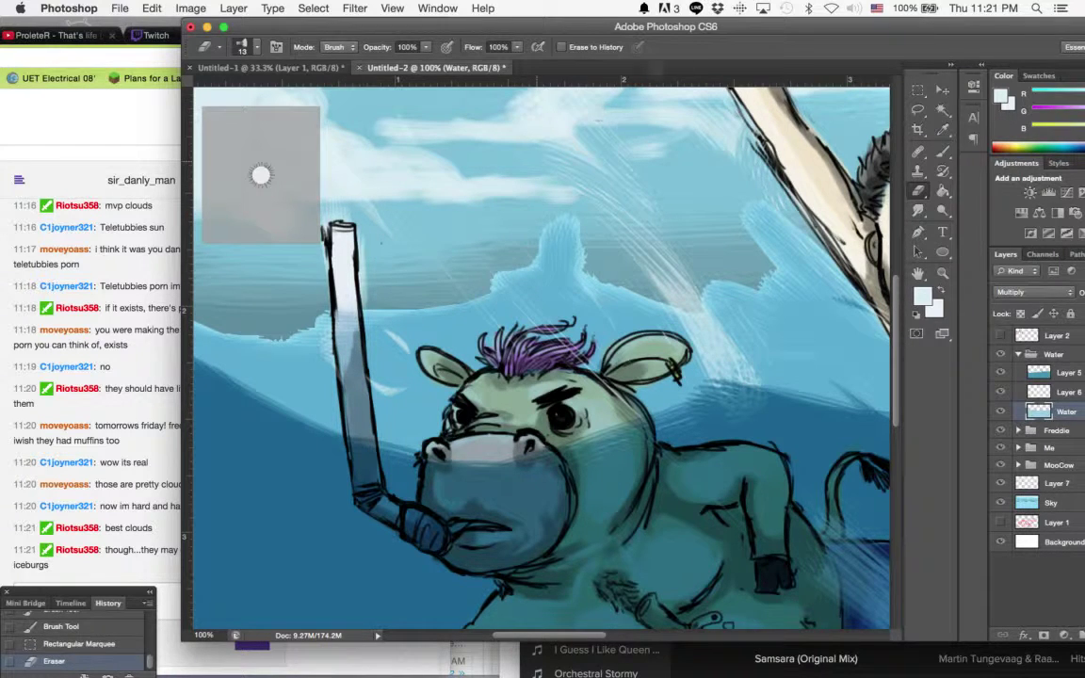
# Continue erasing the water tint further down the snorkel towards the dark front water
pyautogui.moveTo(710, 28); pyautogui.dragTo(692, 30)
pyautogui.click(896, 94)
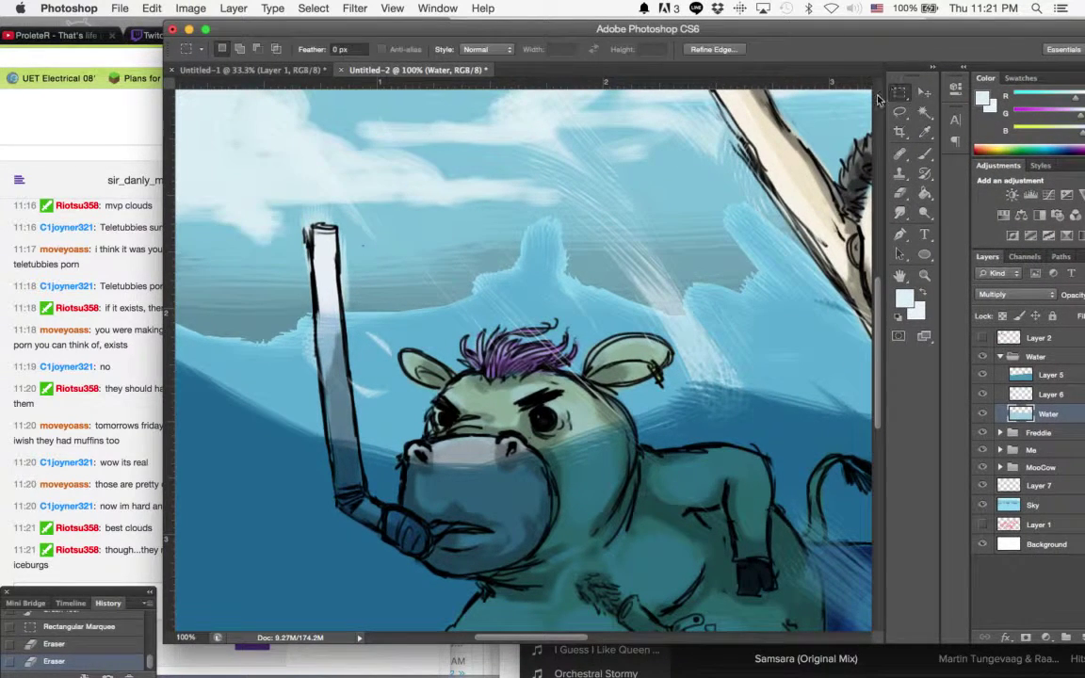
pyautogui.click(623, 179)
pyautogui.press('e')
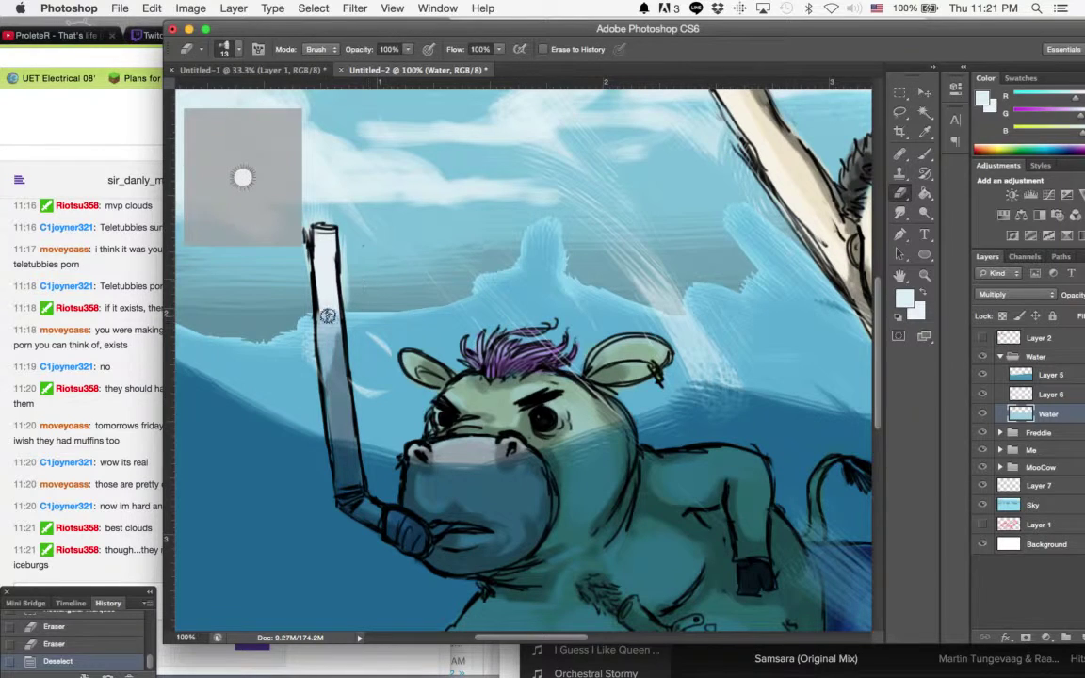
pyautogui.moveTo(330, 342); pyautogui.dragTo(338, 354)
pyautogui.moveTo(340, 348)
pyautogui.mouseDown()
pyautogui.moveTo(329, 313)
pyautogui.moveTo(334, 394)
pyautogui.moveTo(330, 348)
pyautogui.moveTo(336, 395)
pyautogui.mouseUp()
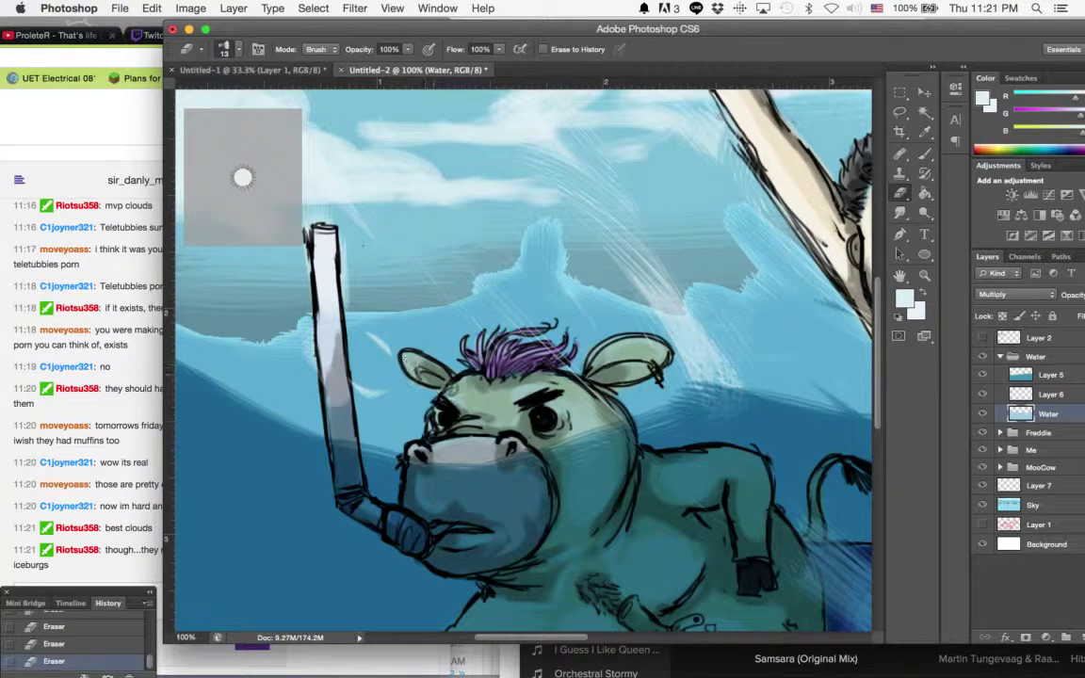
# Erase the water tint over the cow's forehead and purple hair
pyautogui.moveTo(468, 392)
pyautogui.mouseDown()
pyautogui.moveTo(514, 391)
pyautogui.moveTo(463, 383)
pyautogui.moveTo(533, 387)
pyautogui.moveTo(502, 391)
pyautogui.moveTo(550, 378)
pyautogui.moveTo(496, 362)
pyautogui.mouseUp()
pyautogui.moveTo(440, 332)
pyautogui.mouseDown()
pyautogui.moveTo(444, 320)
pyautogui.moveTo(425, 325)
pyautogui.moveTo(483, 322)
pyautogui.mouseUp()
pyautogui.moveTo(538, 358)
pyautogui.mouseDown()
pyautogui.moveTo(560, 369)
pyautogui.moveTo(509, 347)
pyautogui.moveTo(525, 338)
pyautogui.moveTo(473, 363)
pyautogui.moveTo(494, 377)
pyautogui.mouseUp()
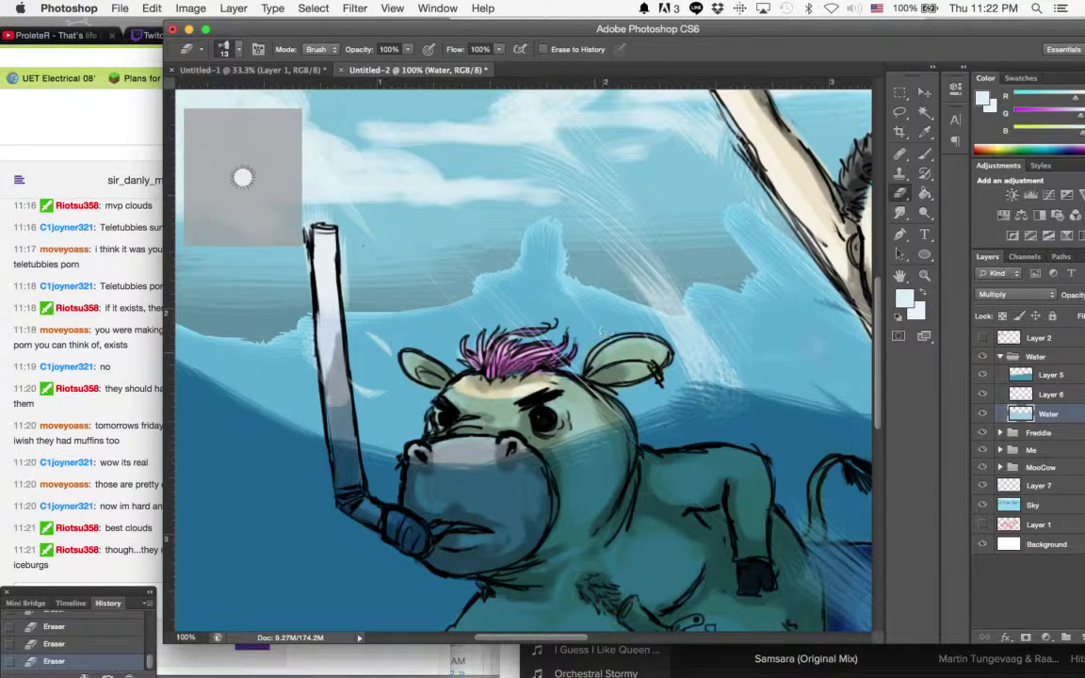
# Erase the water tint from both of the cow's ears
pyautogui.click(925, 275)
pyautogui.click(723, 323)
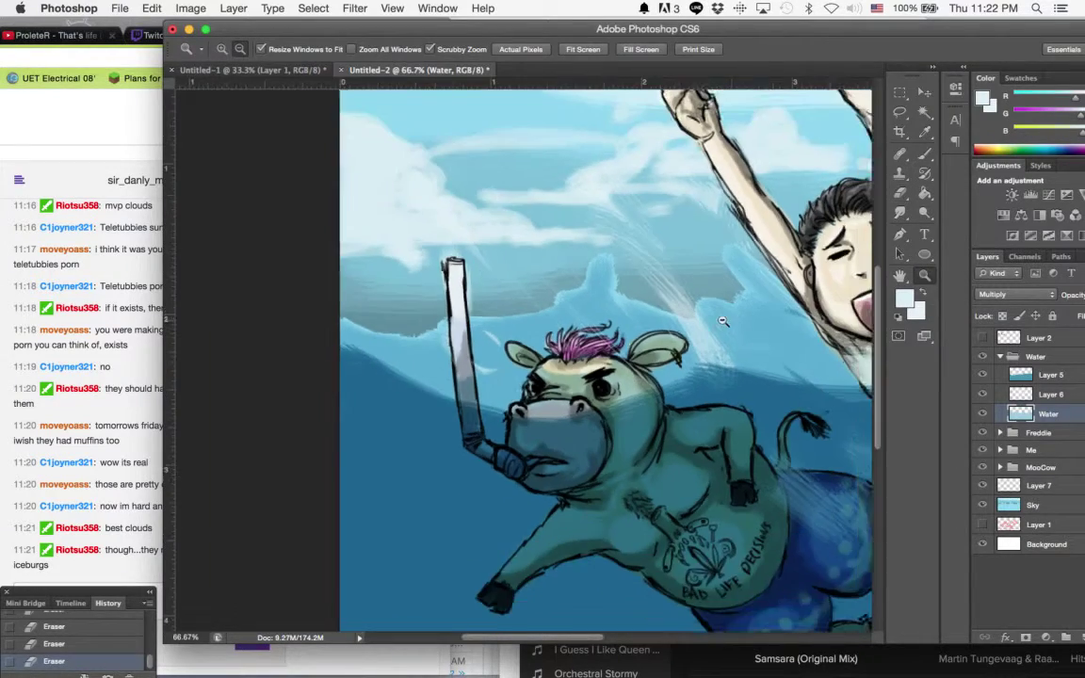
pyautogui.click(731, 319)
pyautogui.keyDown('alt'); pyautogui.click(731, 319); pyautogui.keyUp('alt')
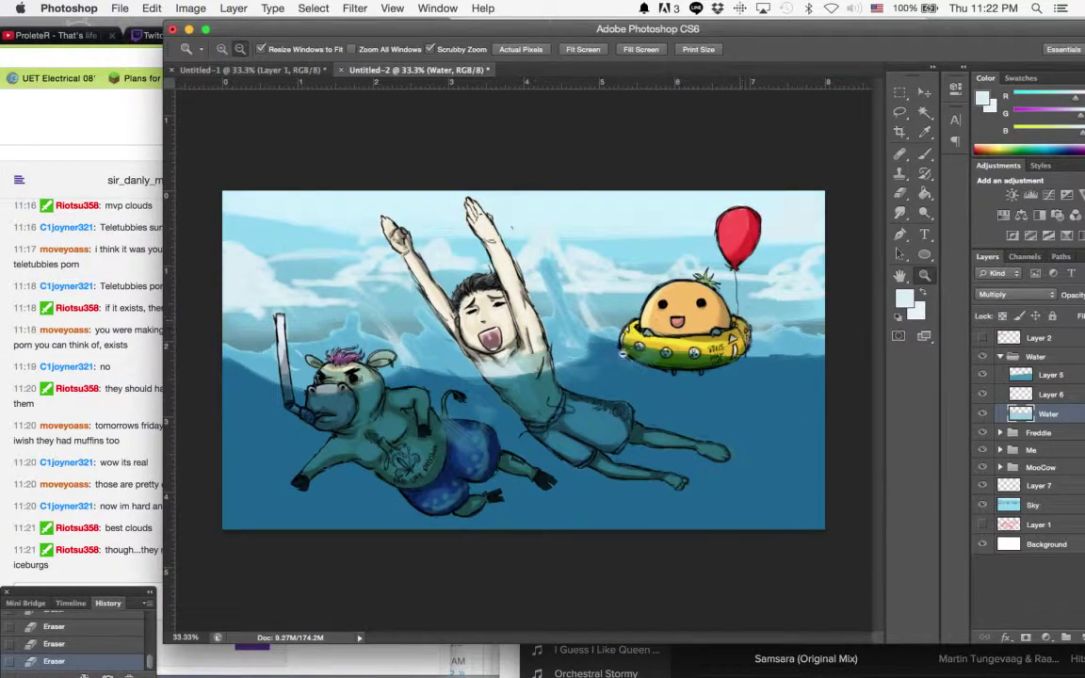
pyautogui.click(368, 364)
pyautogui.click(368, 364)
pyautogui.click(368, 363)
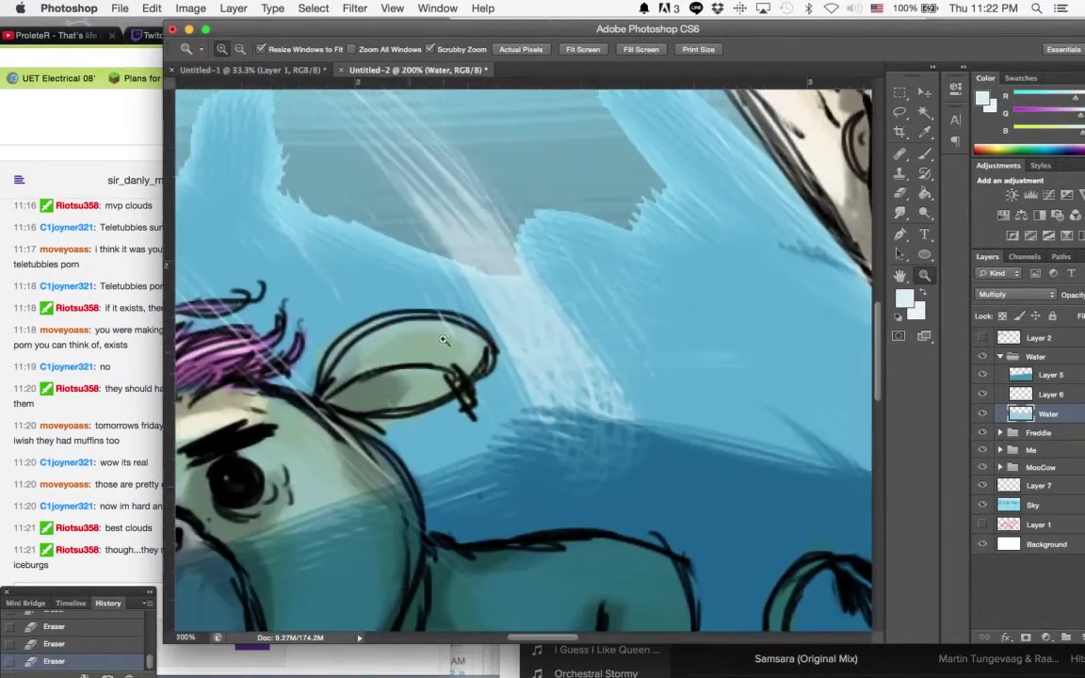
pyautogui.click(900, 191)
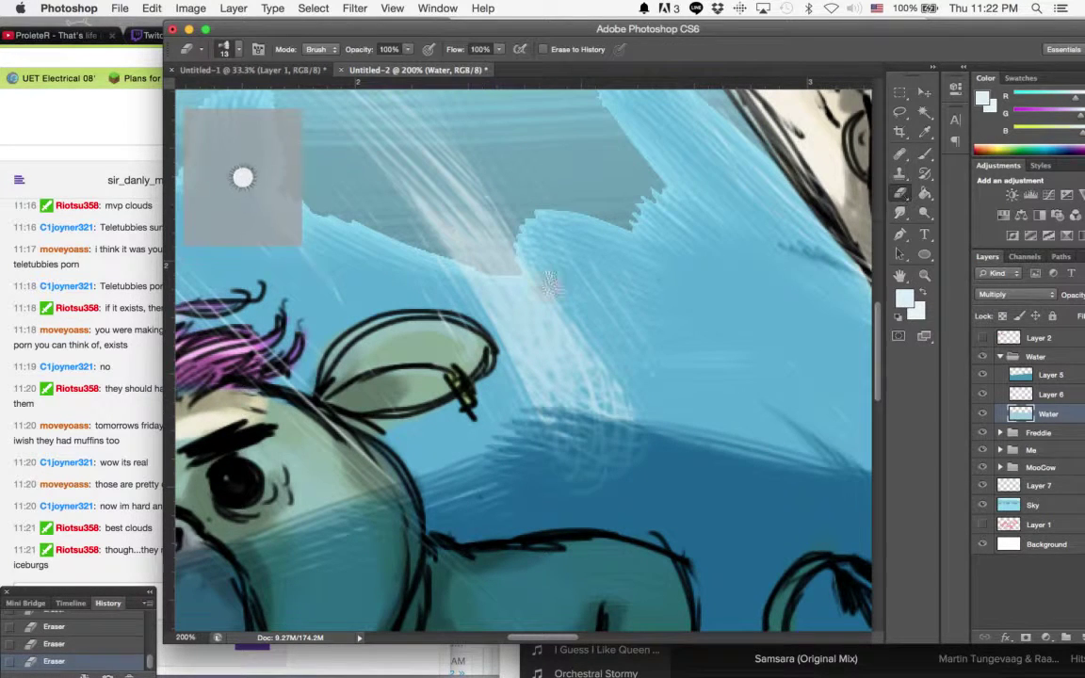
pyautogui.moveTo(367, 348)
pyautogui.mouseDown()
pyautogui.moveTo(432, 353)
pyautogui.moveTo(380, 364)
pyautogui.moveTo(462, 343)
pyautogui.moveTo(470, 360)
pyautogui.moveTo(465, 351)
pyautogui.moveTo(433, 373)
pyautogui.moveTo(372, 376)
pyautogui.mouseUp()
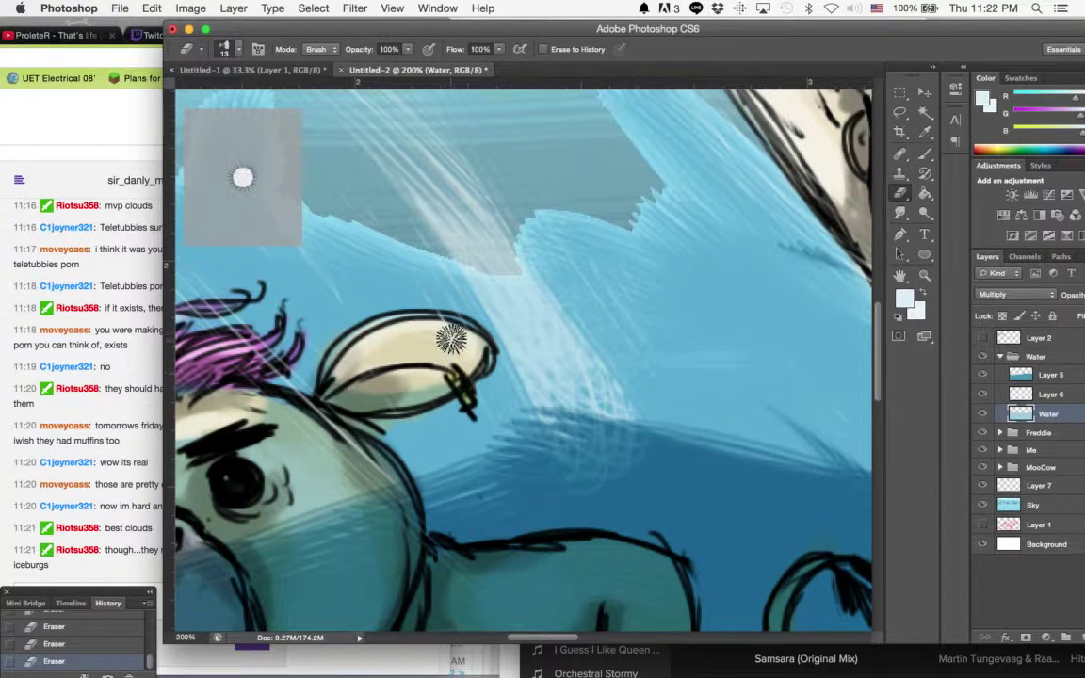
pyautogui.moveTo(406, 272); pyautogui.dragTo(778, 276)
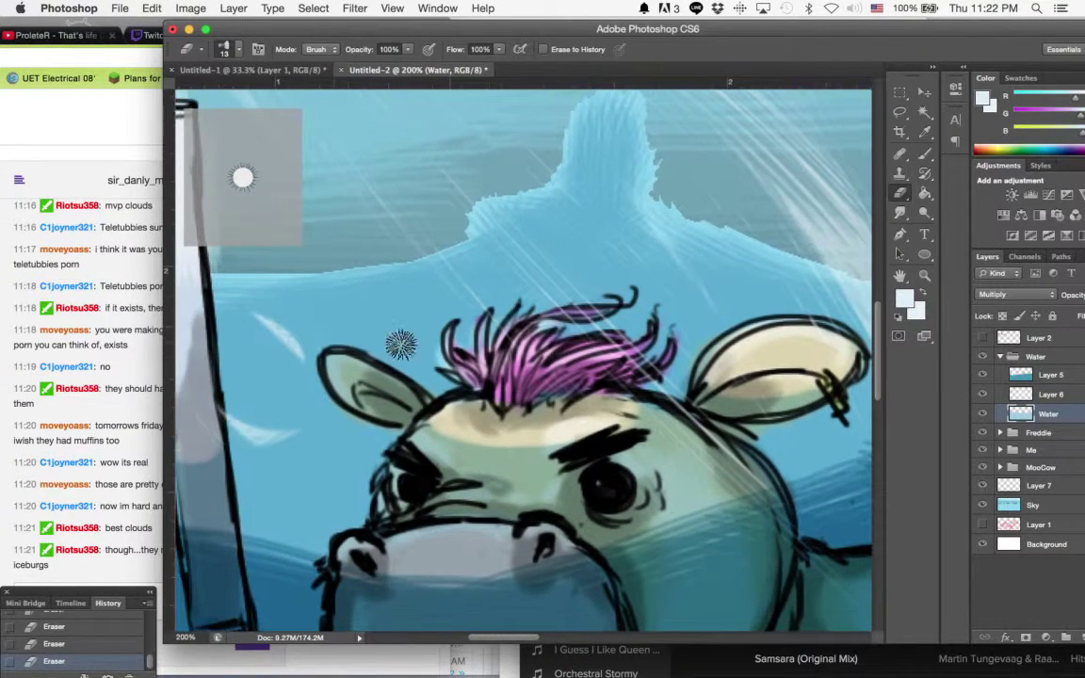
pyautogui.moveTo(375, 382)
pyautogui.mouseDown()
pyautogui.moveTo(325, 344)
pyautogui.moveTo(377, 347)
pyautogui.mouseUp()
# Compare the picture with and without Layer 7's clouds, and add a new layer directly above Layer 5 in the Water group
pyautogui.click(926, 276)
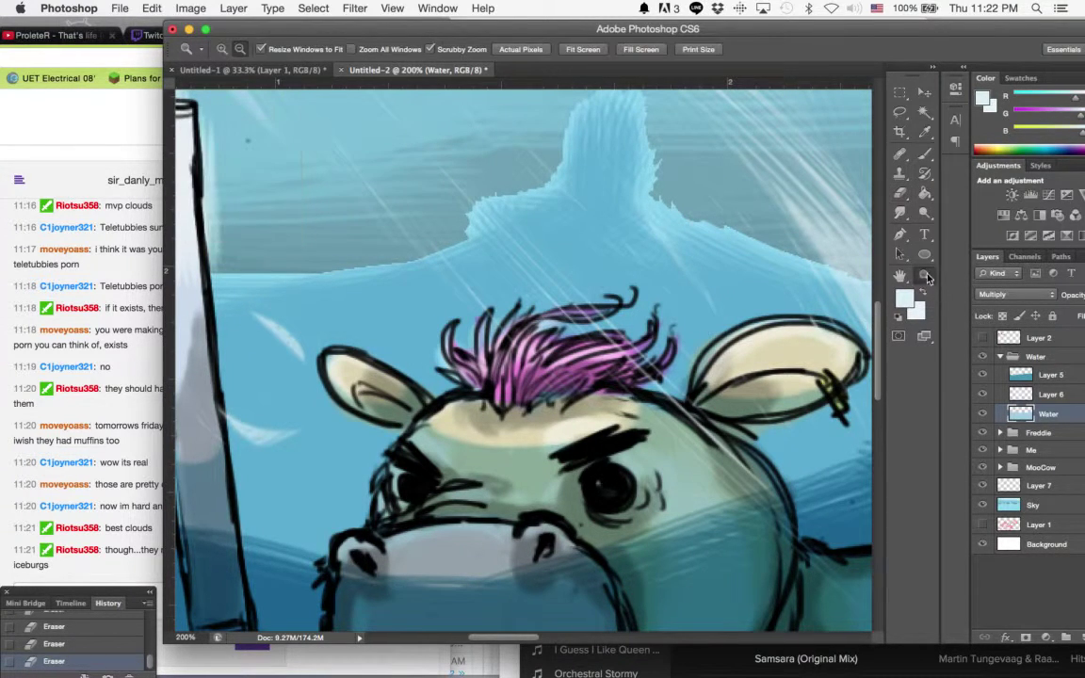
pyautogui.keyDown('alt'); pyautogui.click(799, 287); pyautogui.keyUp('alt')
pyautogui.keyDown('alt'); pyautogui.click(798, 287); pyautogui.keyUp('alt')
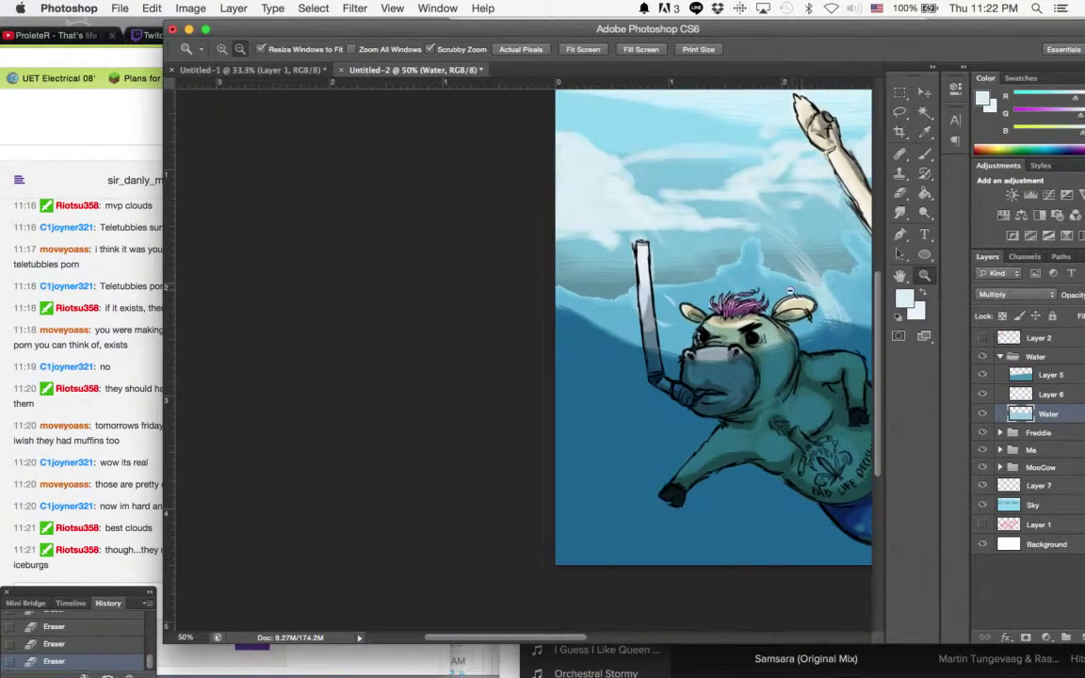
pyautogui.keyDown('alt'); pyautogui.click(801, 282); pyautogui.keyUp('alt')
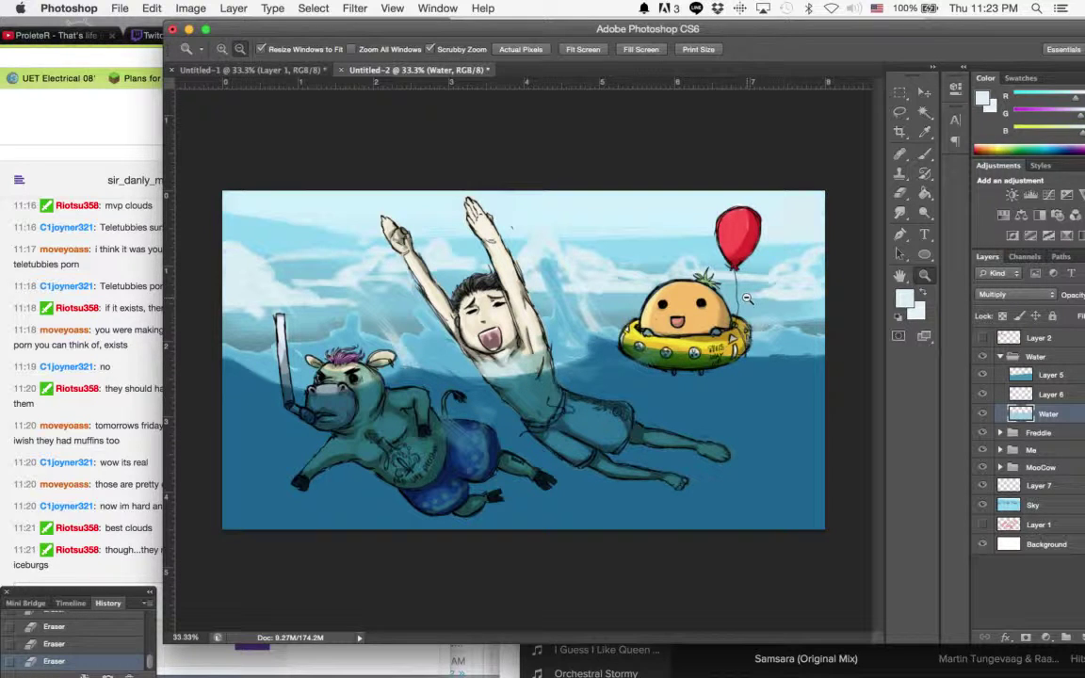
pyautogui.click(1062, 375)
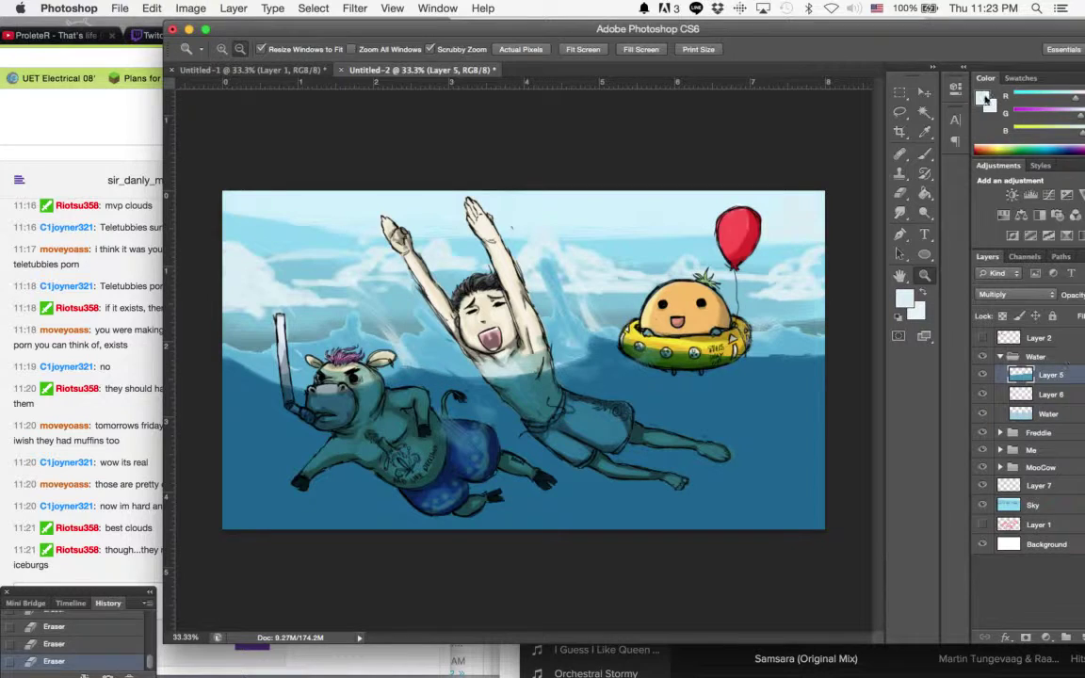
pyautogui.moveTo(970, 36); pyautogui.dragTo(871, 33)
pyautogui.click(884, 483)
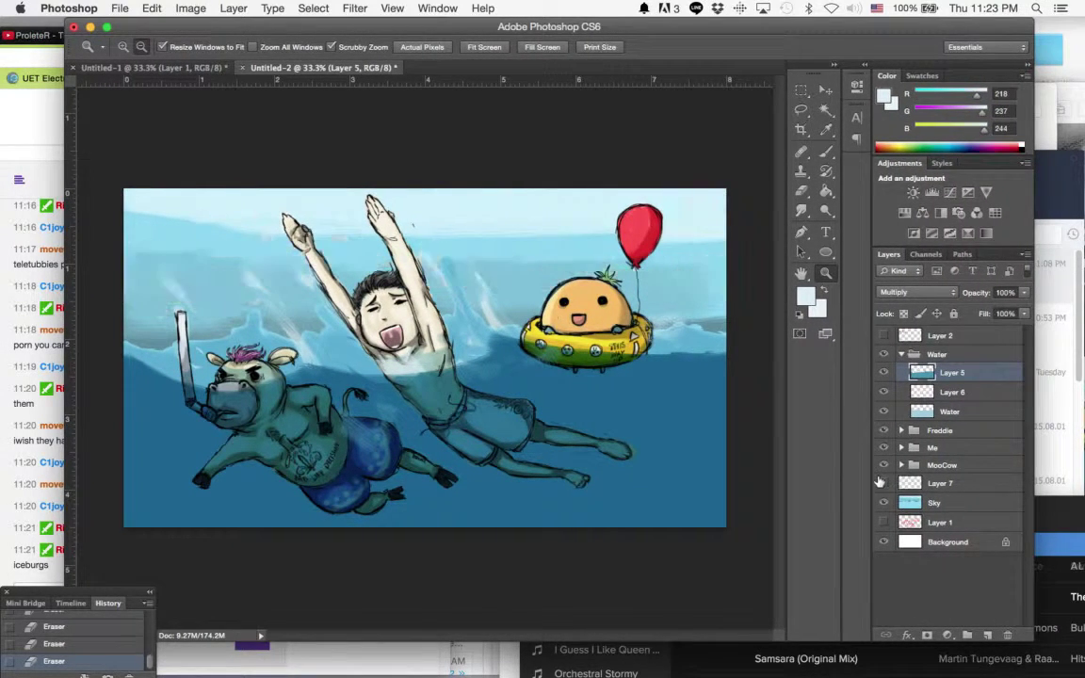
pyautogui.click(884, 483)
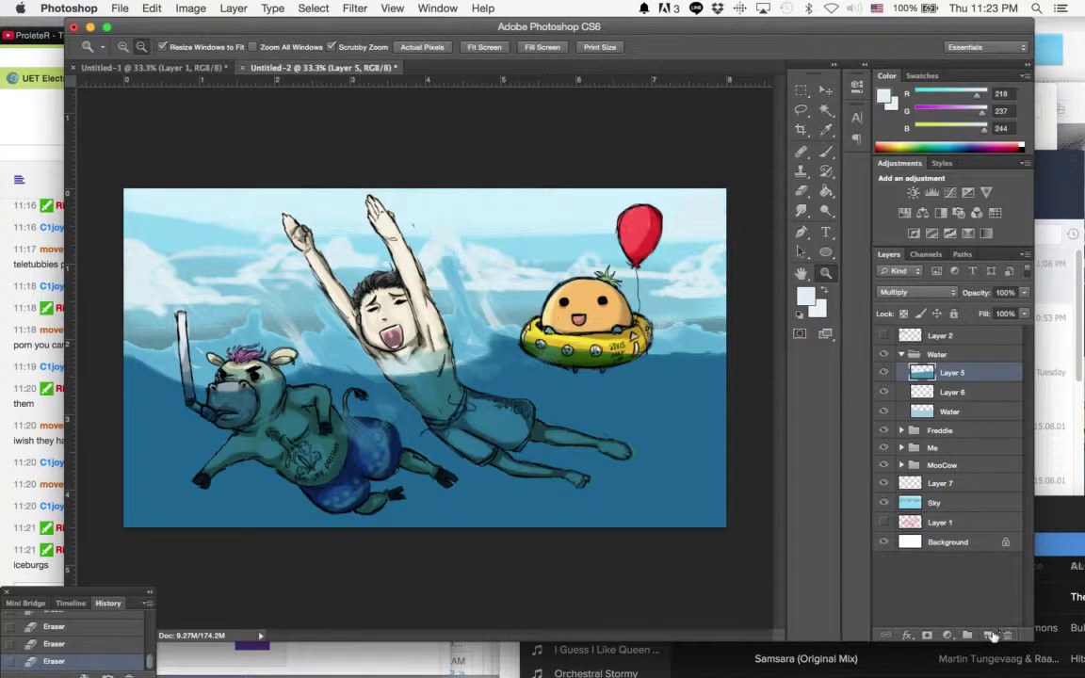
pyautogui.click(988, 636)
# Set the foreground colour to the dark blue sampled from the deep water
pyautogui.moveTo(714, 28); pyautogui.dragTo(880, 4)
pyautogui.click(971, 299)
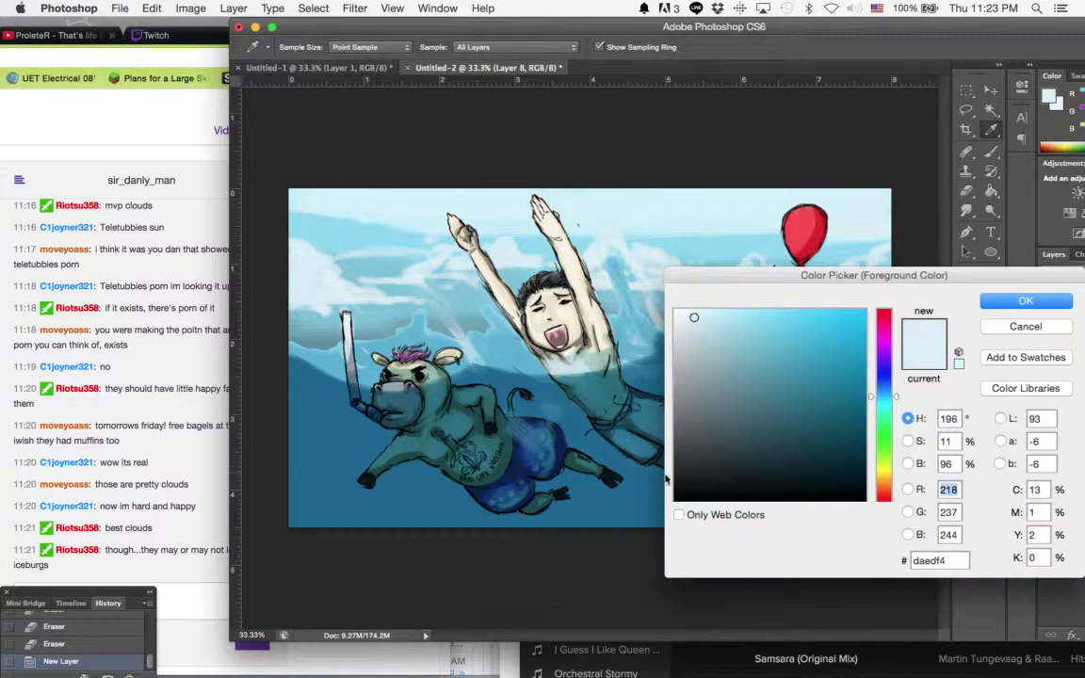
pyautogui.click(637, 486)
pyautogui.click(1023, 302)
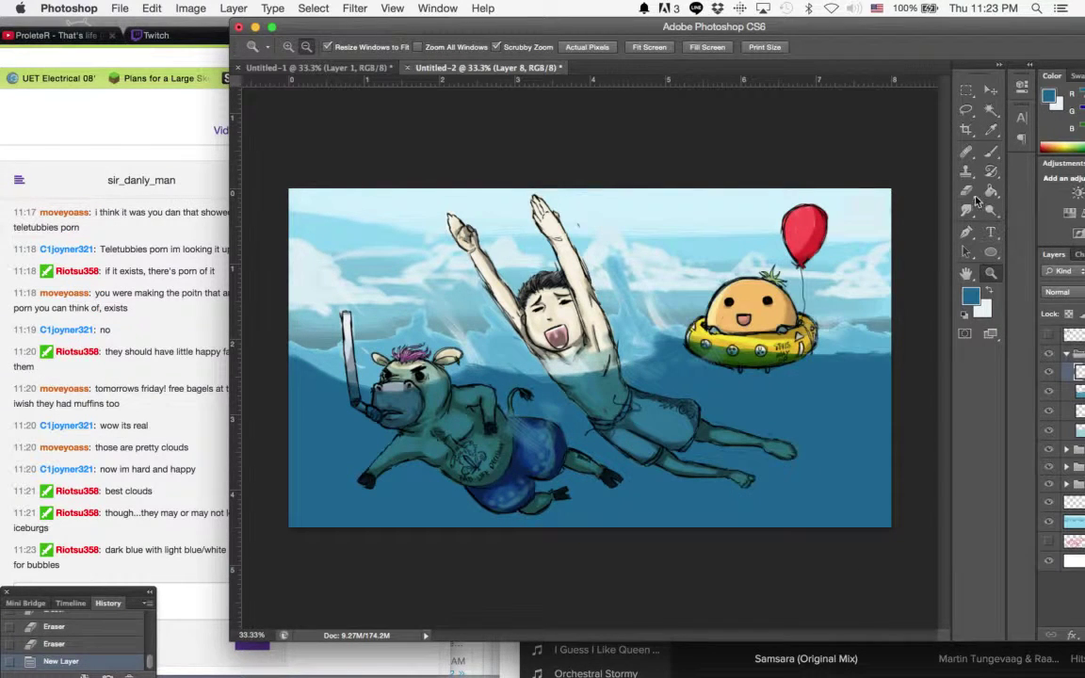
pyautogui.click(174, 480)
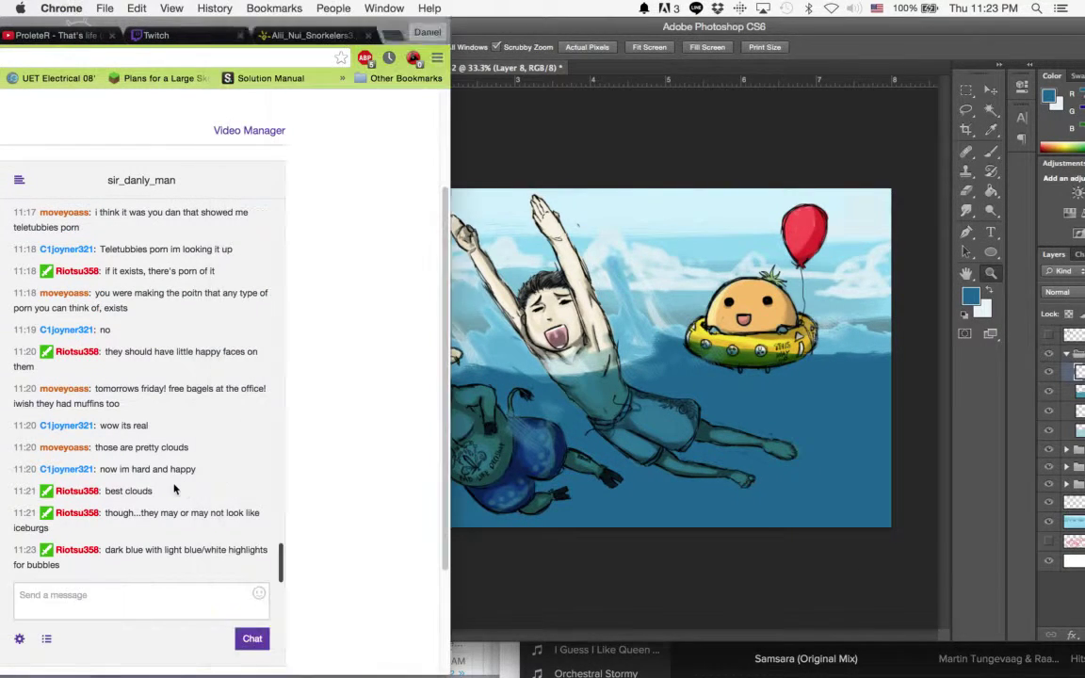
pyautogui.click(703, 412)
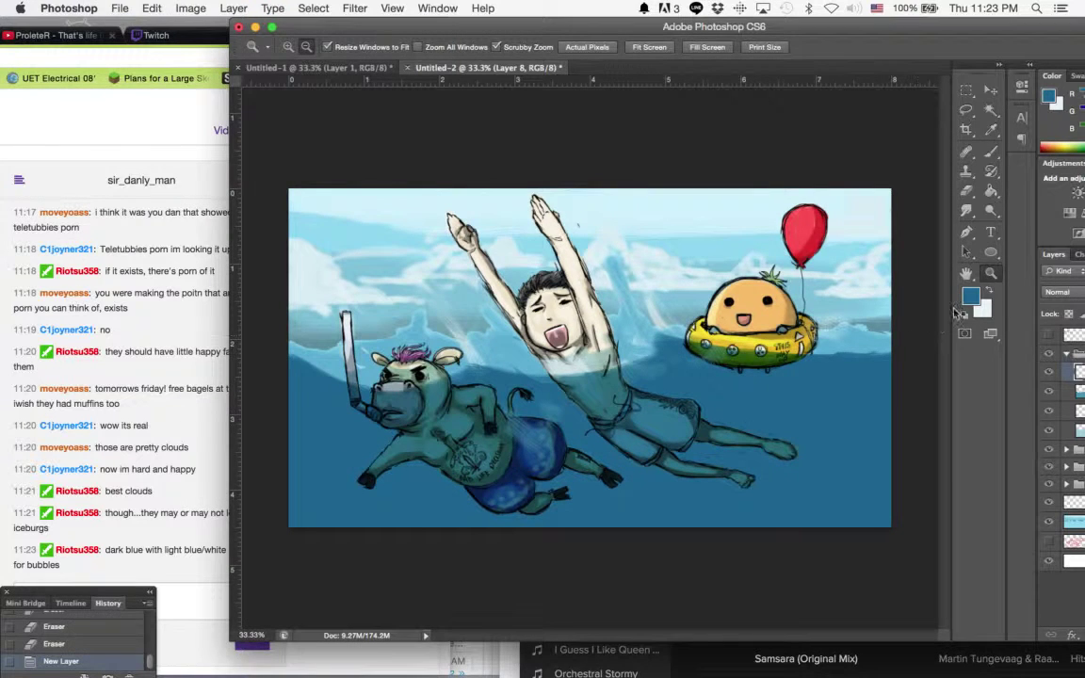
# Activate the Brush tool and set its size to 72 px
pyautogui.click(991, 152)
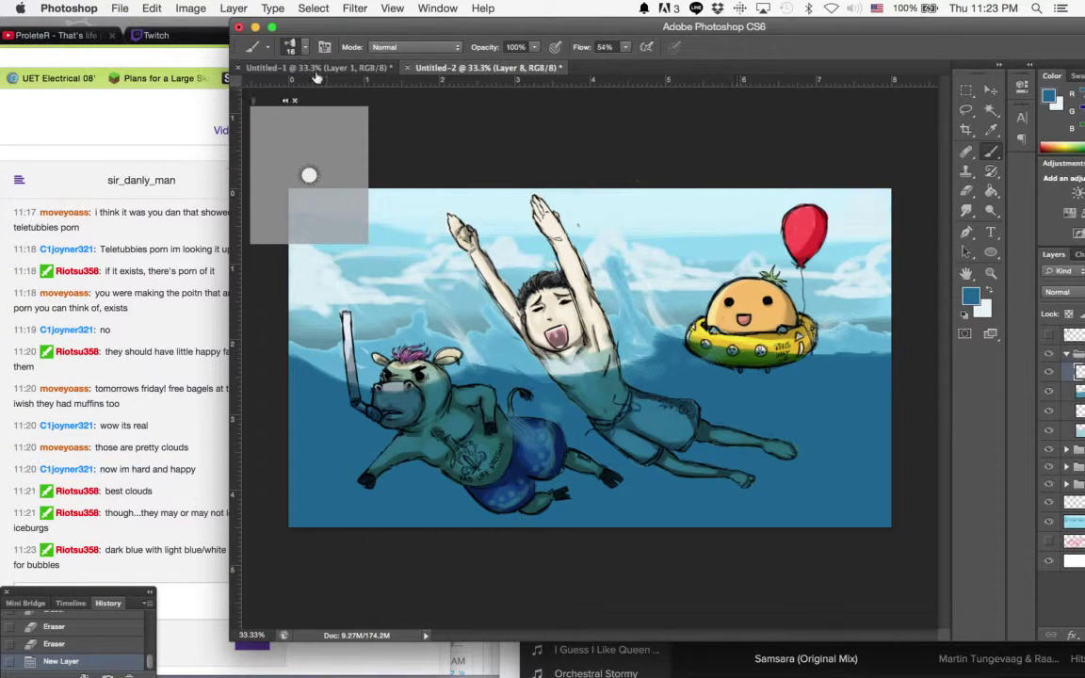
pyautogui.click(295, 46)
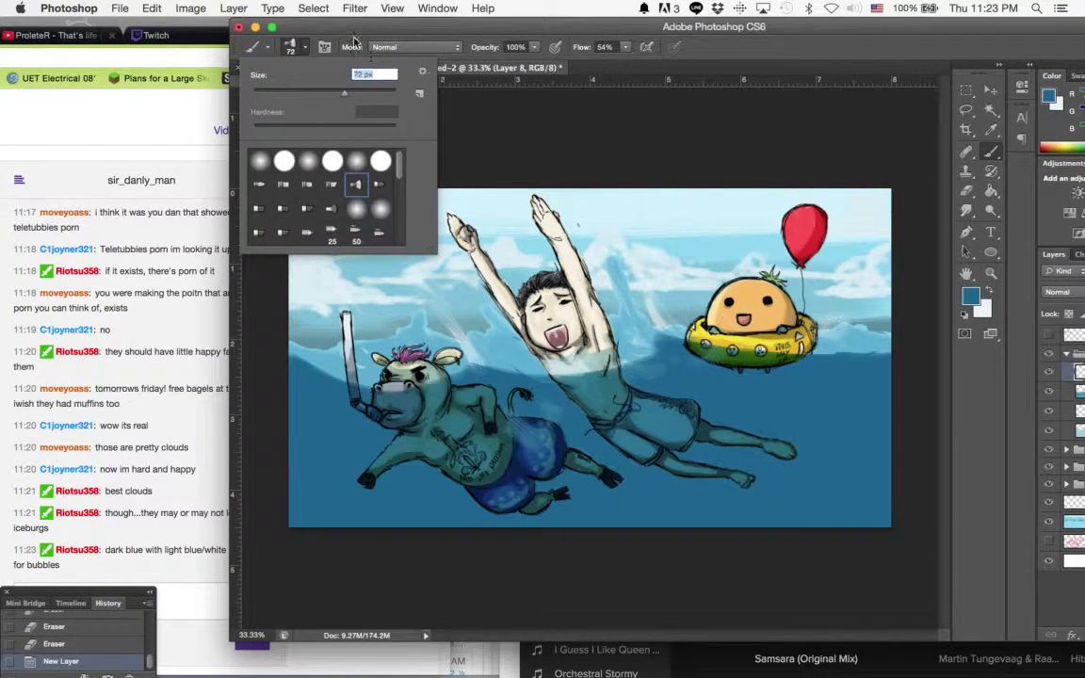
pyautogui.click(351, 39)
# Try painting dark blue over the bottom of the water on the new layer, and revert to the state before the strokes
pyautogui.moveTo(329, 530)
pyautogui.mouseDown()
pyautogui.moveTo(292, 511)
pyautogui.moveTo(376, 523)
pyautogui.mouseUp()
pyautogui.moveTo(780, 26); pyautogui.dragTo(721, 27)
pyautogui.click(908, 90)
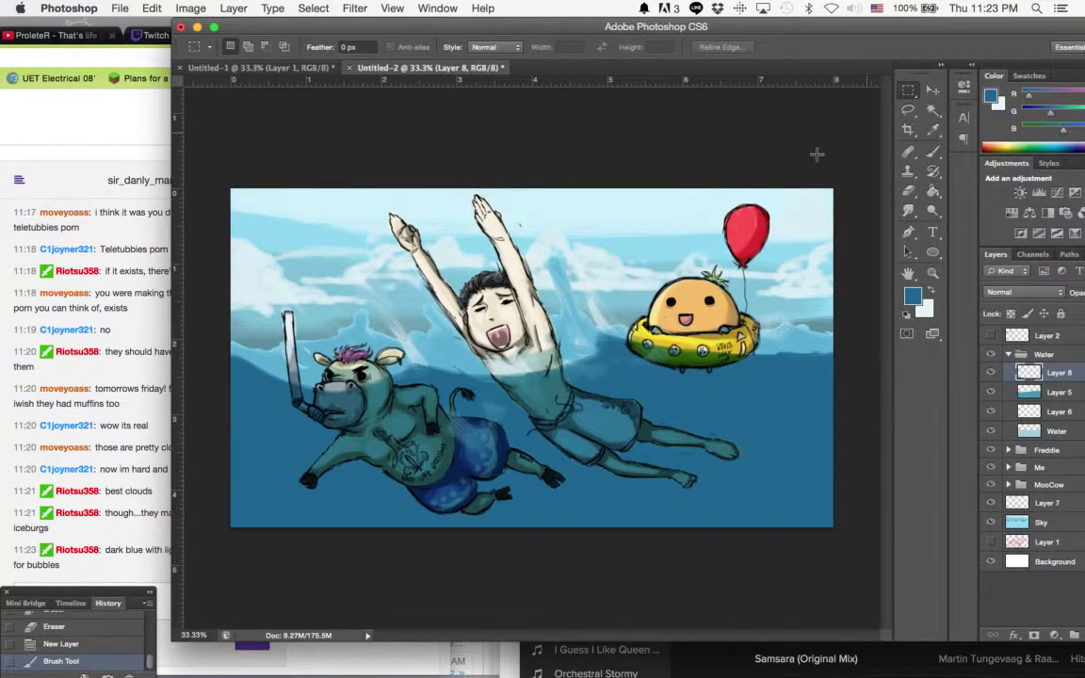
pyautogui.click(934, 153)
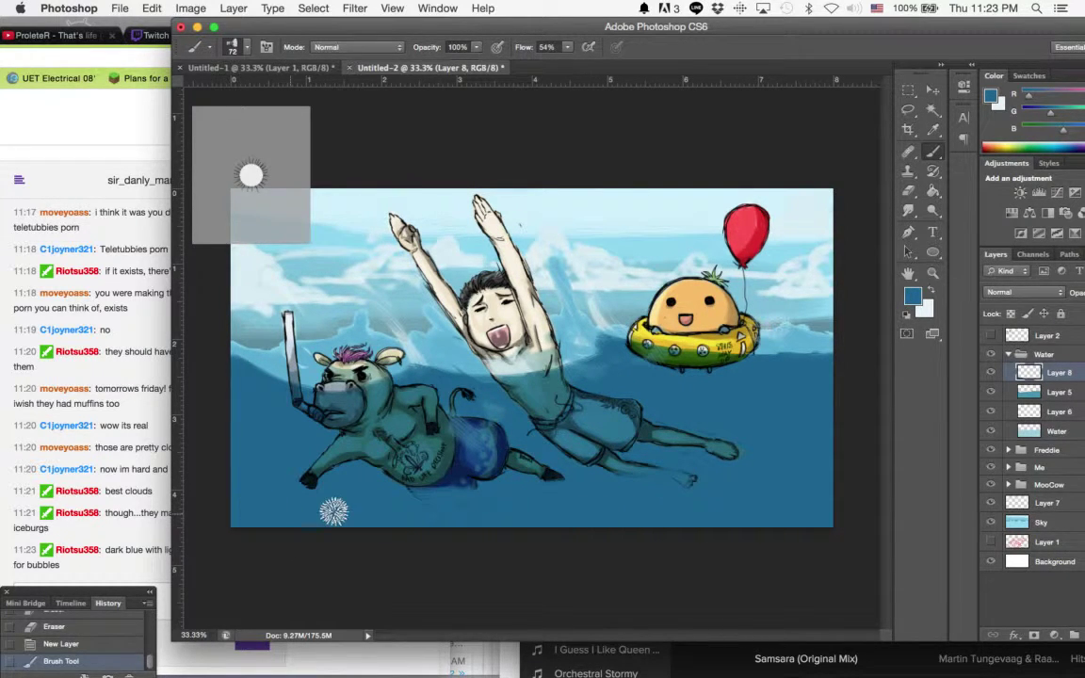
pyautogui.click(622, 536)
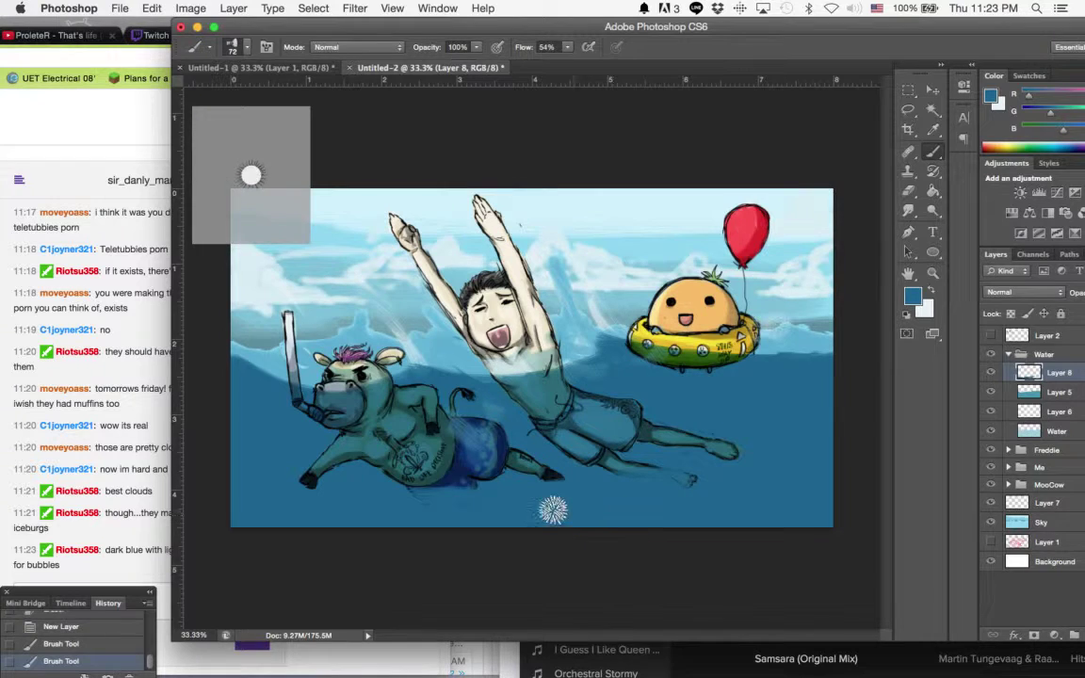
pyautogui.click(94, 626)
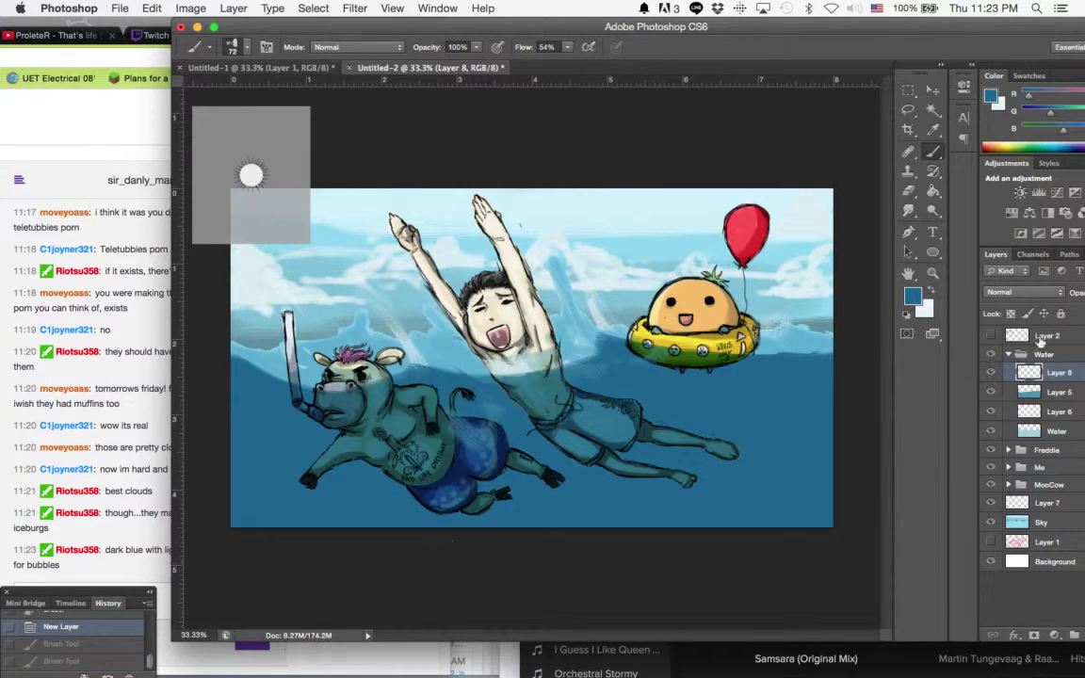
# Set the foreground colour to a darker navy blue and change Layer 8's blend mode to Multiply
pyautogui.click(912, 296)
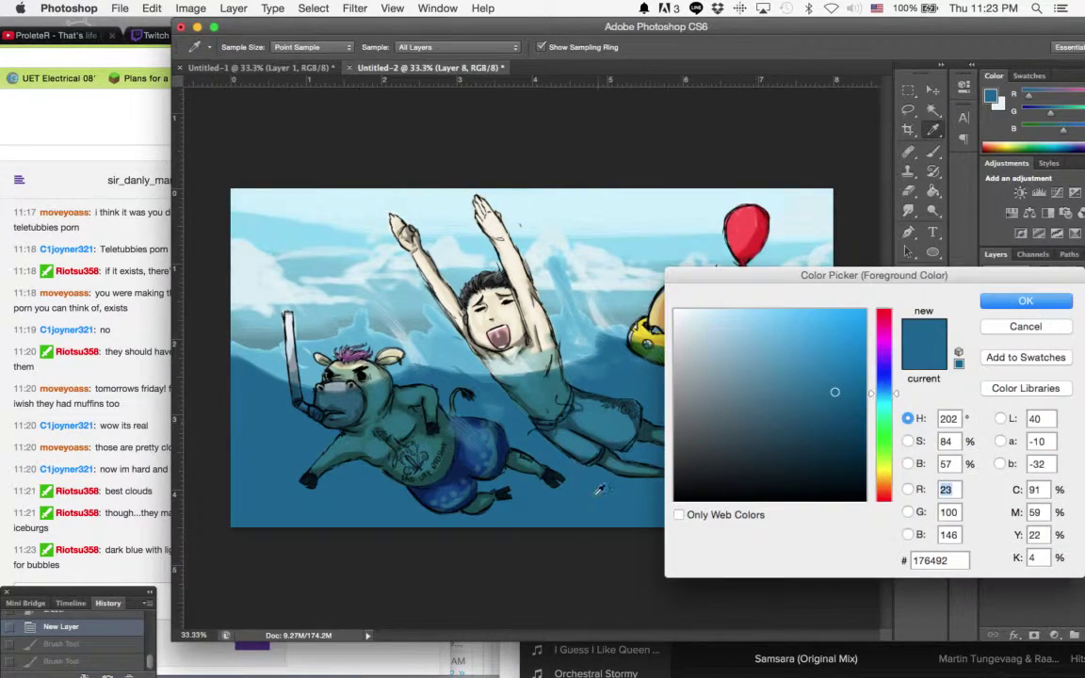
pyautogui.click(838, 439)
pyautogui.click(1025, 300)
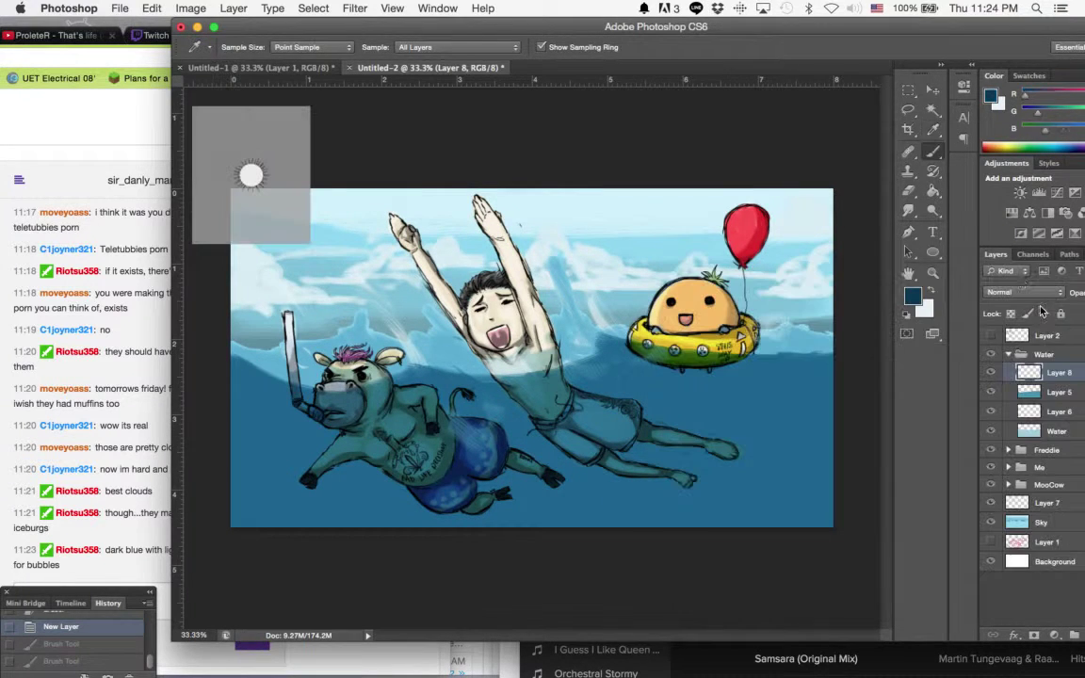
pyautogui.click(1022, 292)
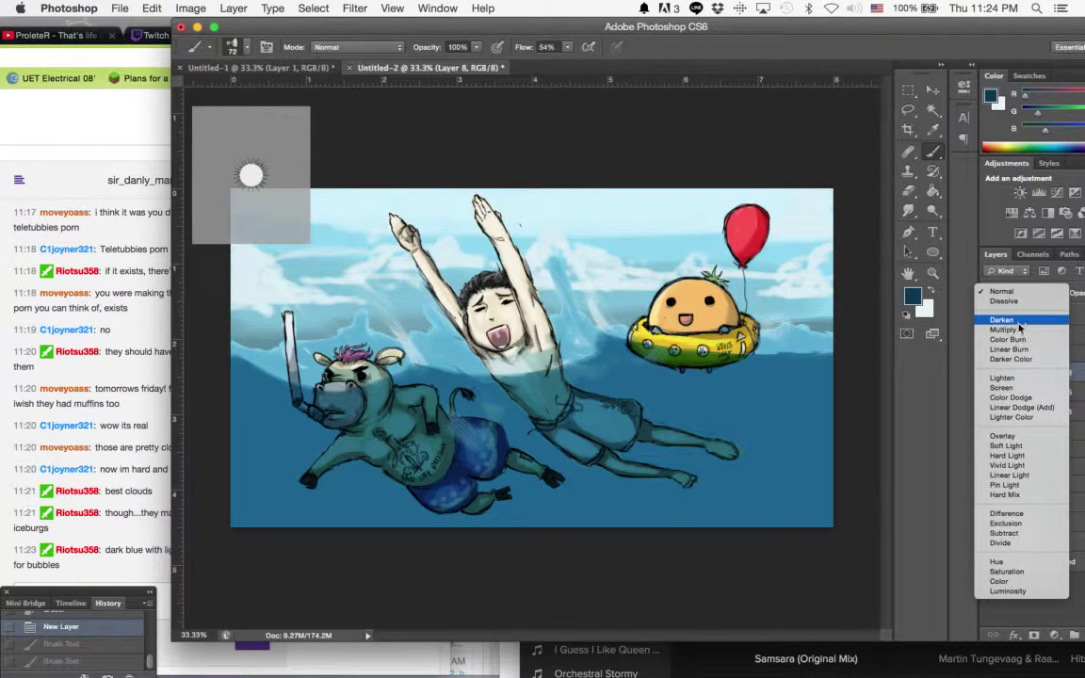
pyautogui.click(1020, 330)
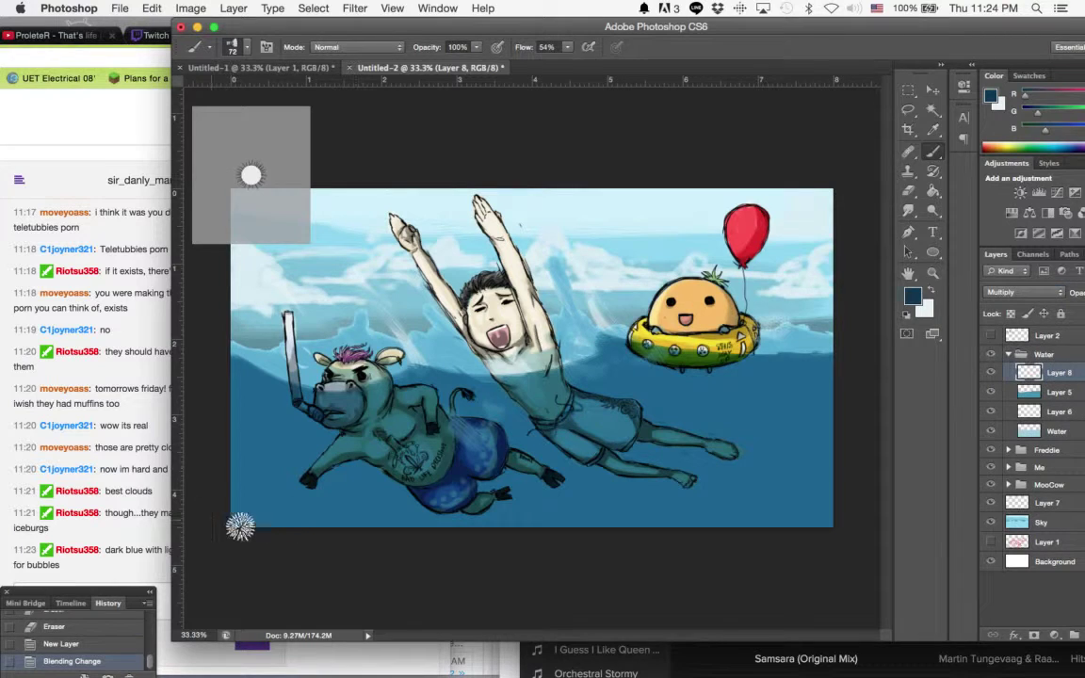
# Try painting a navy band across the bottom of the water on Layer 8, and revert to the state before the strokes
pyautogui.moveTo(222, 519)
pyautogui.mouseDown()
pyautogui.moveTo(332, 528)
pyautogui.moveTo(227, 512)
pyautogui.moveTo(257, 525)
pyautogui.moveTo(569, 520)
pyautogui.moveTo(522, 524)
pyautogui.moveTo(751, 497)
pyautogui.moveTo(807, 473)
pyautogui.moveTo(813, 493)
pyautogui.moveTo(702, 549)
pyautogui.moveTo(804, 523)
pyautogui.moveTo(798, 497)
pyautogui.moveTo(845, 462)
pyautogui.moveTo(705, 499)
pyautogui.moveTo(489, 531)
pyautogui.moveTo(234, 488)
pyautogui.moveTo(335, 524)
pyautogui.moveTo(619, 523)
pyautogui.moveTo(823, 510)
pyautogui.mouseUp()
pyautogui.moveTo(800, 510); pyautogui.dragTo(810, 518)
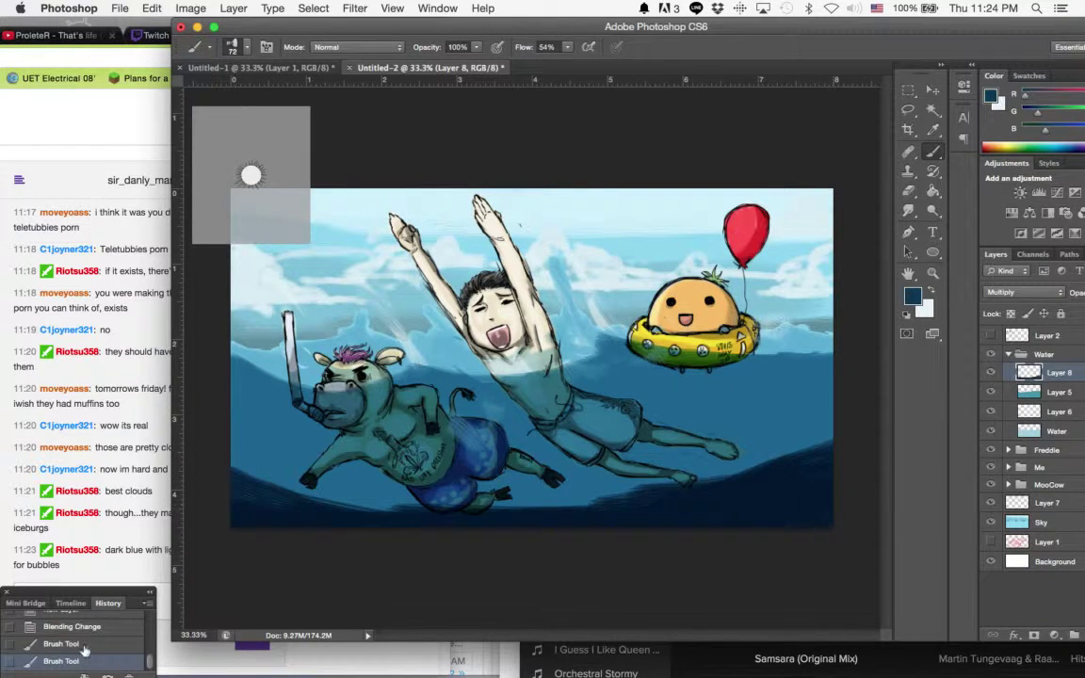
pyautogui.click(72, 627)
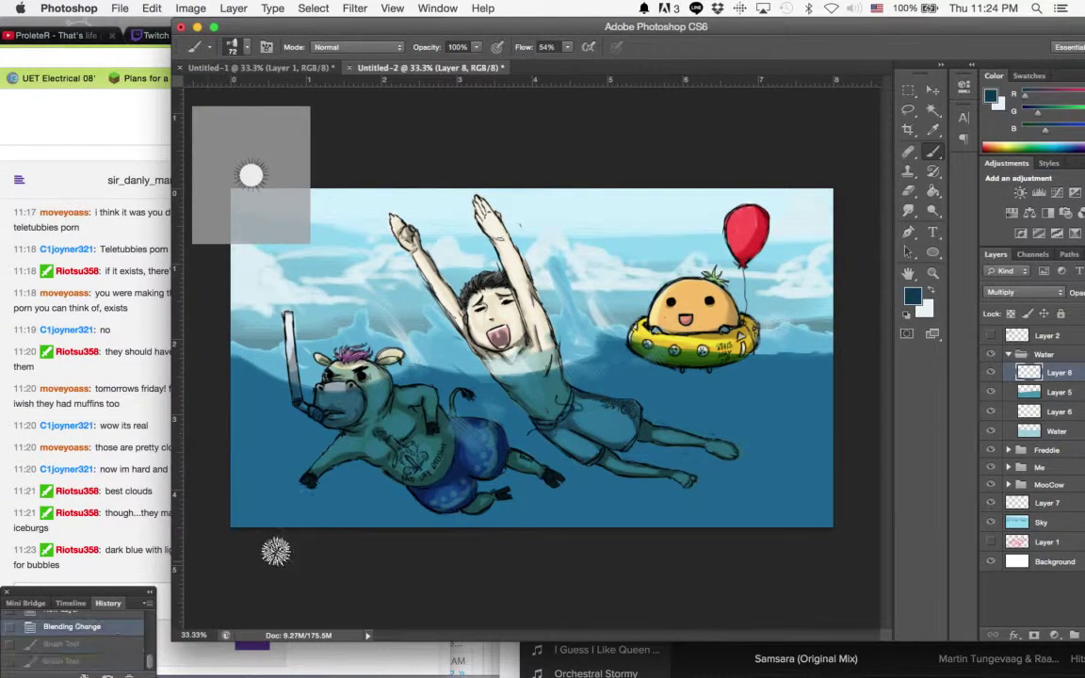
# Set the foreground colour to the dark blue 0f4a6d and return to the Brush tool
pyautogui.click(911, 296)
pyautogui.click(835, 392)
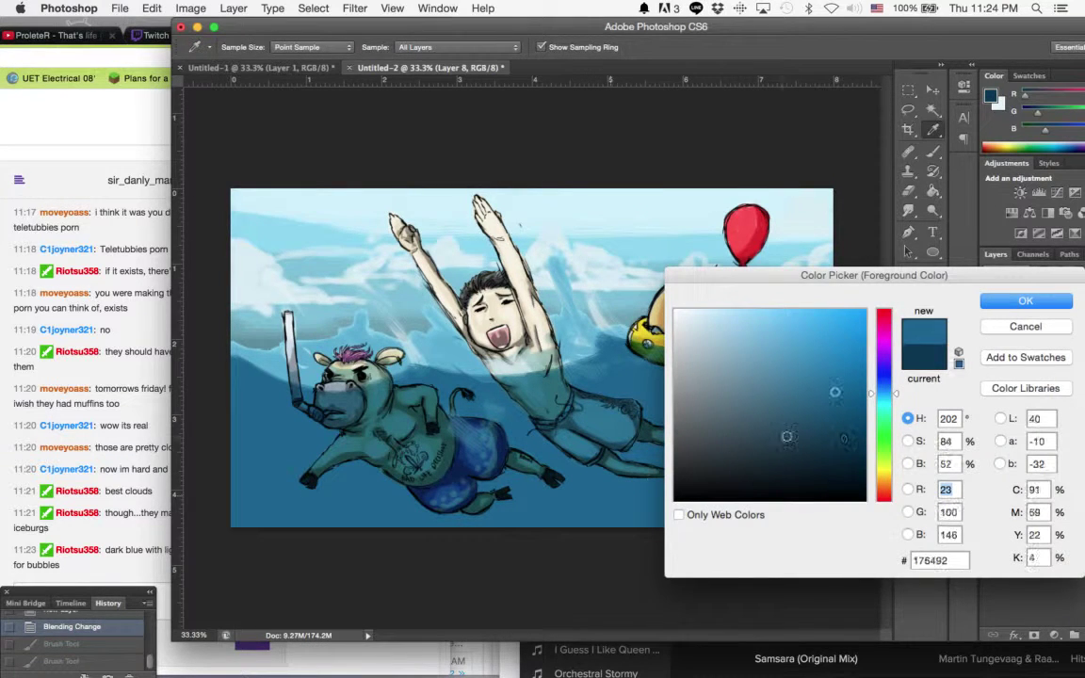
pyautogui.click(1026, 300)
pyautogui.press('b')
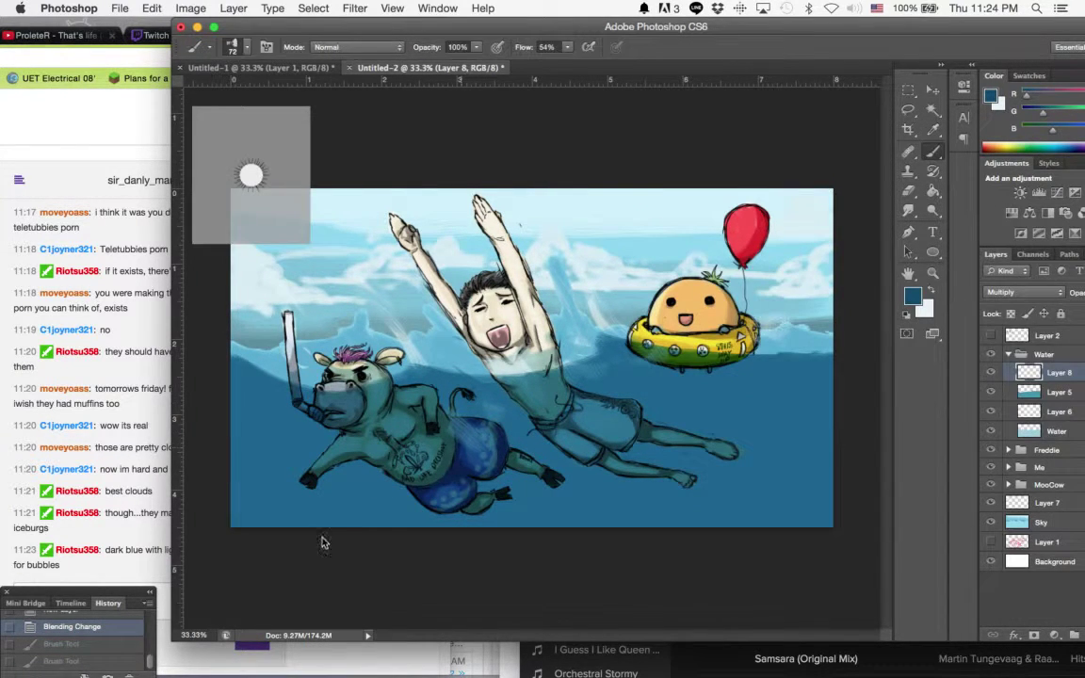
# Try painting a low curved dark mound along the bottom edge of the water, and revert to the state before the strokes
pyautogui.moveTo(279, 546)
pyautogui.mouseDown()
pyautogui.moveTo(397, 521)
pyautogui.moveTo(294, 549)
pyautogui.moveTo(567, 519)
pyautogui.moveTo(401, 521)
pyautogui.moveTo(351, 569)
pyautogui.mouseUp()
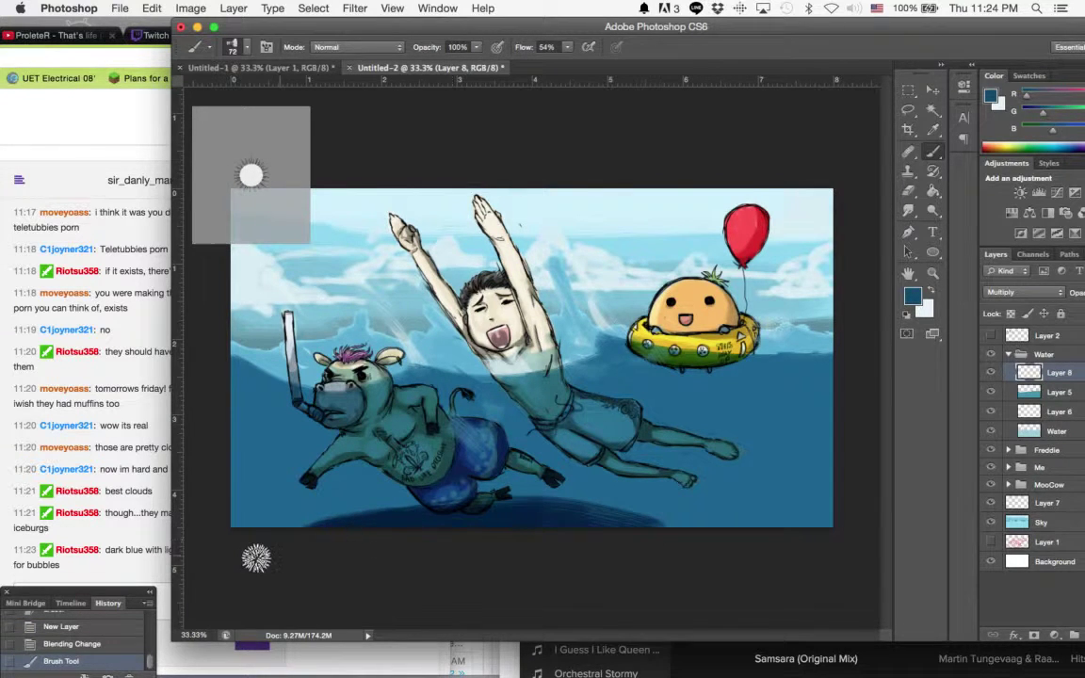
pyautogui.moveTo(475, 545)
pyautogui.mouseDown()
pyautogui.moveTo(510, 529)
pyautogui.moveTo(719, 549)
pyautogui.moveTo(400, 548)
pyautogui.moveTo(770, 535)
pyautogui.mouseUp()
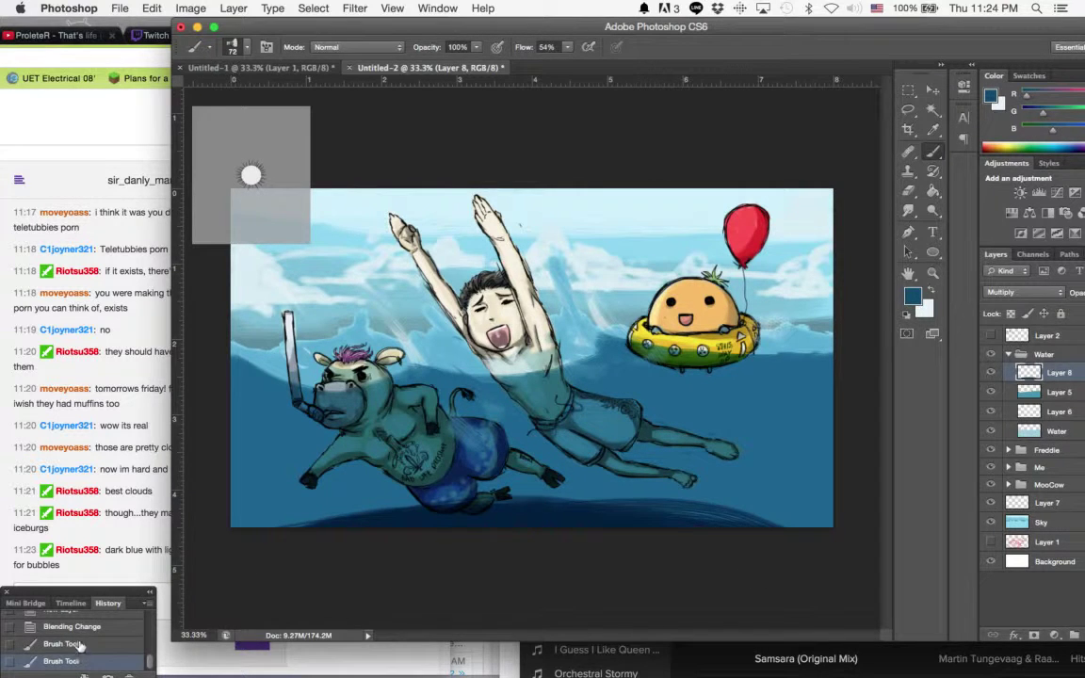
pyautogui.click(90, 641)
pyautogui.click(90, 628)
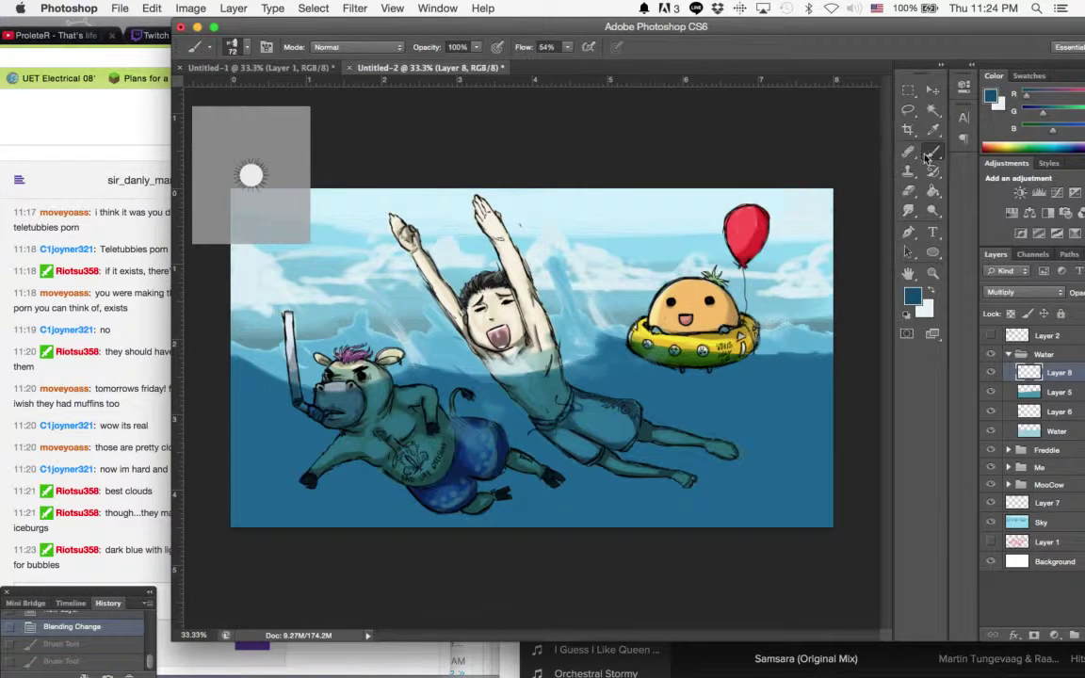
# Try a 48 px Mixer Brush stroke along the bottom of the water, and revert to the state before it
pyautogui.moveTo(935, 160)
pyautogui.mouseDown()
pyautogui.moveTo(857, 153)
pyautogui.moveTo(888, 175)
pyautogui.mouseUp()
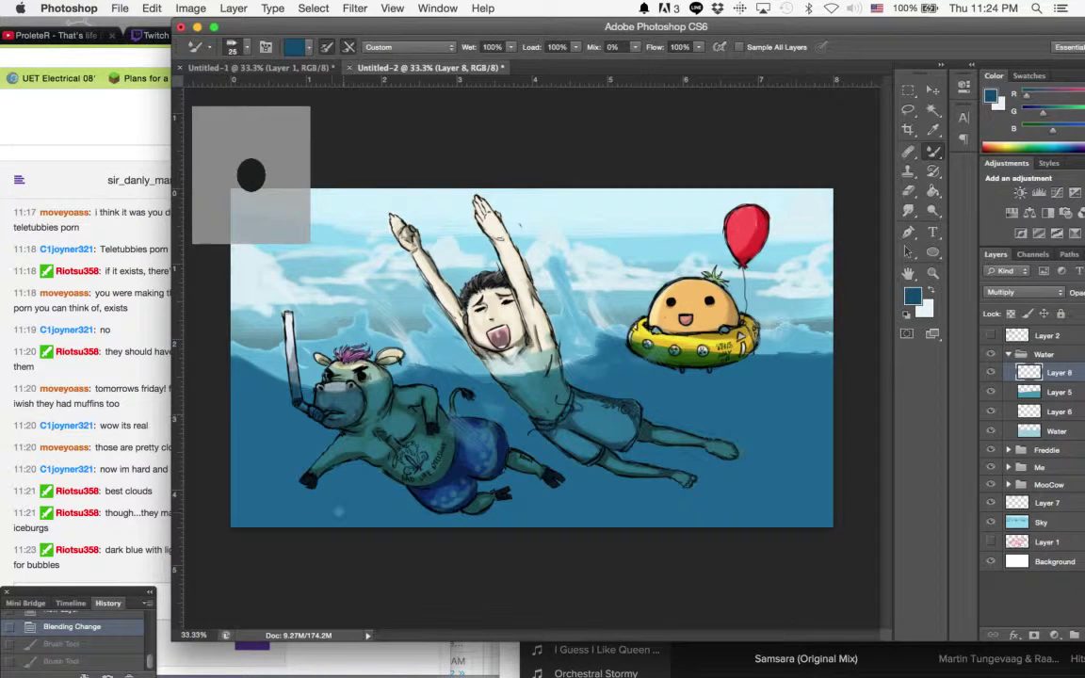
pyautogui.click(234, 49)
pyautogui.moveTo(234, 94); pyautogui.dragTo(253, 94)
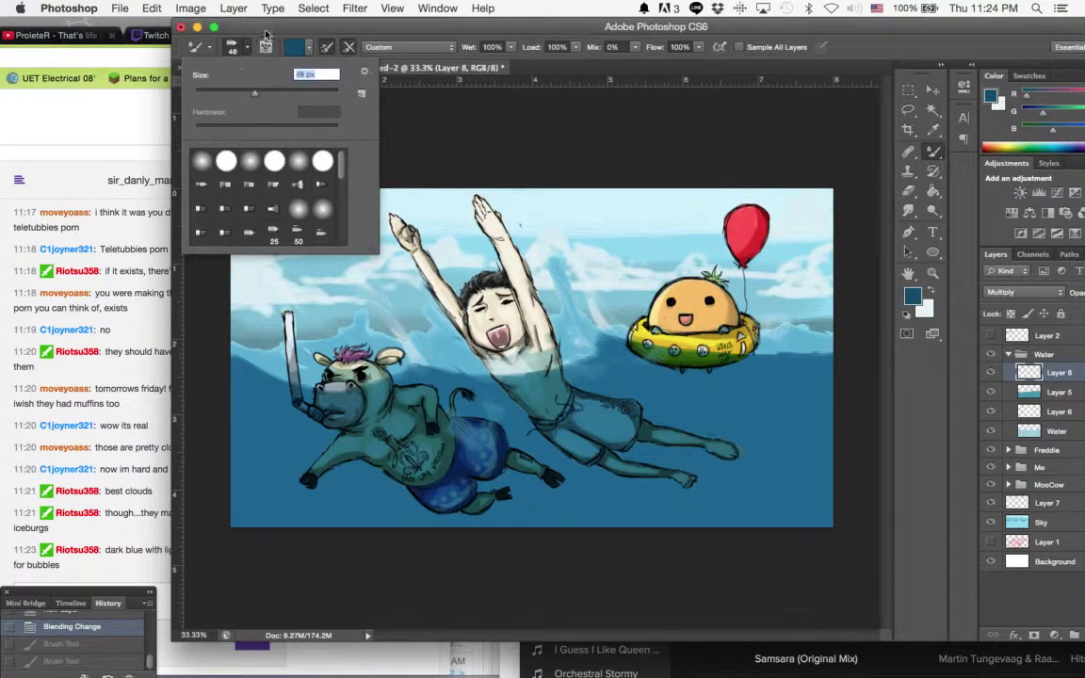
pyautogui.click(249, 47)
pyautogui.moveTo(269, 514)
pyautogui.mouseDown()
pyautogui.moveTo(340, 535)
pyautogui.moveTo(319, 534)
pyautogui.moveTo(333, 519)
pyautogui.moveTo(456, 508)
pyautogui.moveTo(248, 496)
pyautogui.moveTo(342, 513)
pyautogui.moveTo(301, 487)
pyautogui.moveTo(363, 523)
pyautogui.moveTo(314, 519)
pyautogui.moveTo(430, 539)
pyautogui.moveTo(508, 520)
pyautogui.moveTo(563, 523)
pyautogui.mouseUp()
pyautogui.click(76, 644)
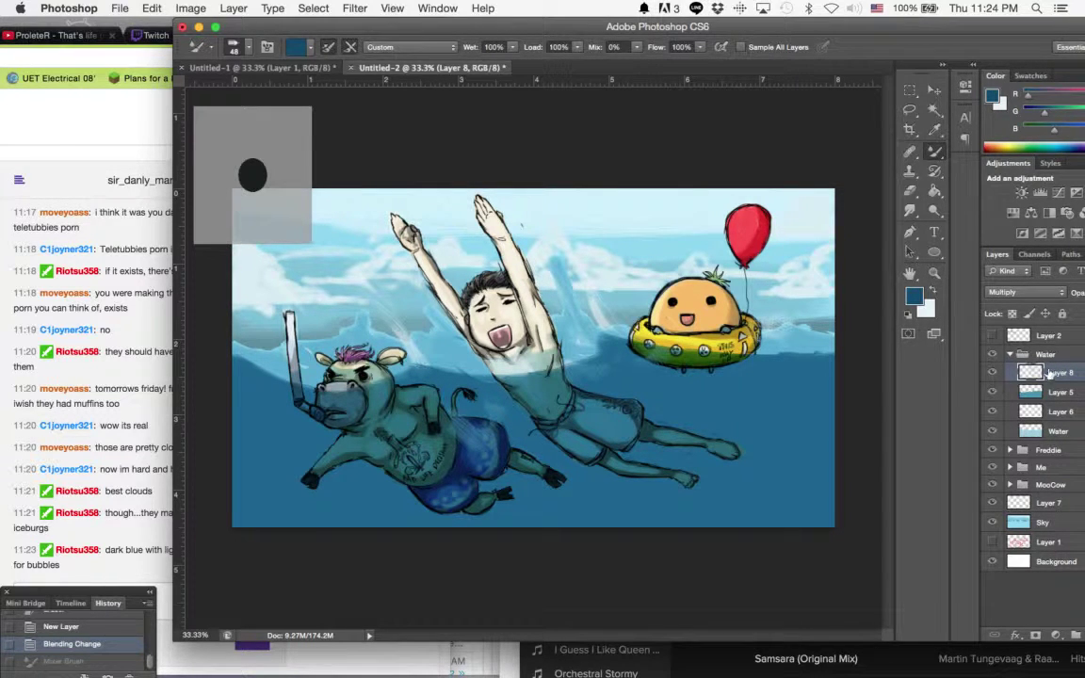
# Set the foreground colour to a pale light blue and switch back to the regular Brush tool
pyautogui.click(914, 296)
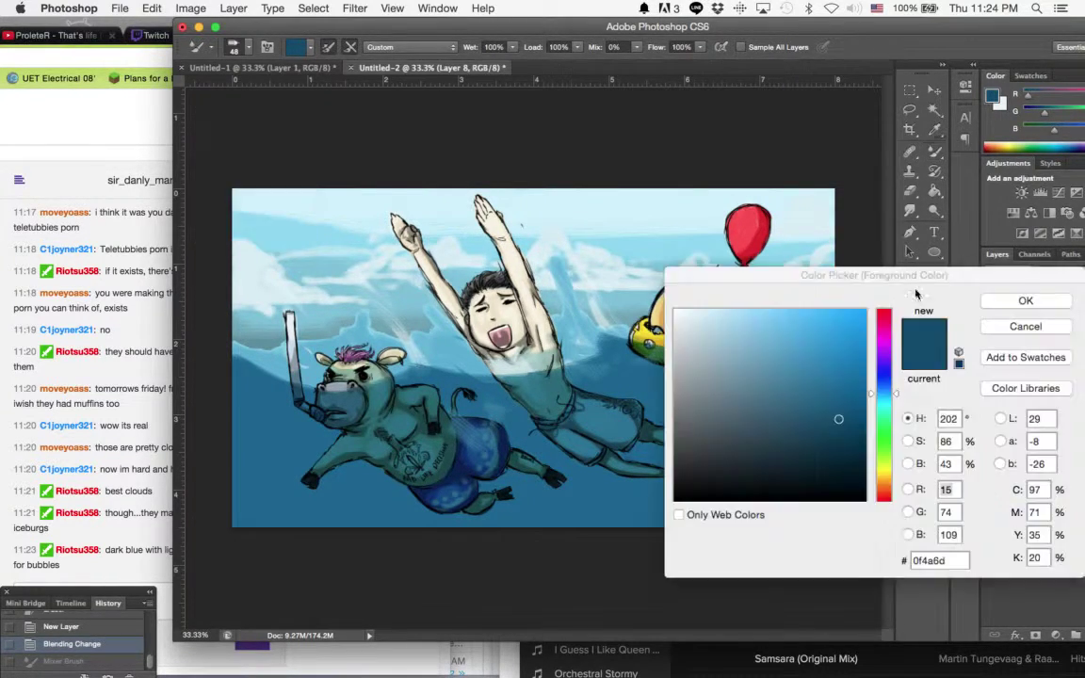
pyautogui.click(650, 294)
pyautogui.click(1004, 303)
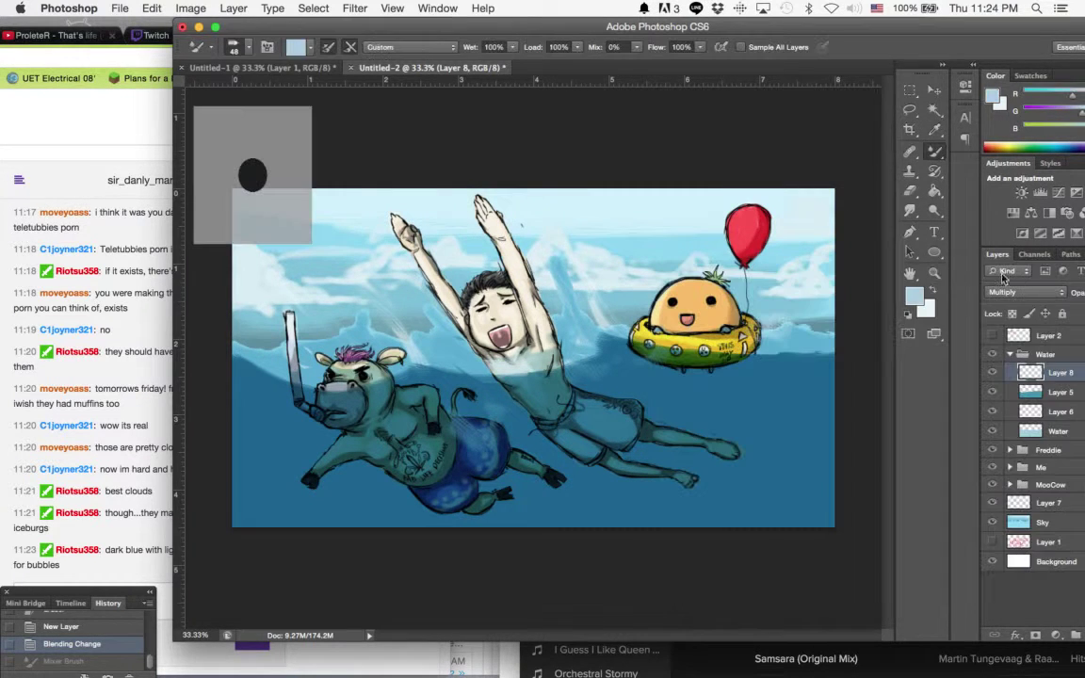
pyautogui.click(936, 154)
pyautogui.moveTo(938, 156); pyautogui.dragTo(863, 144)
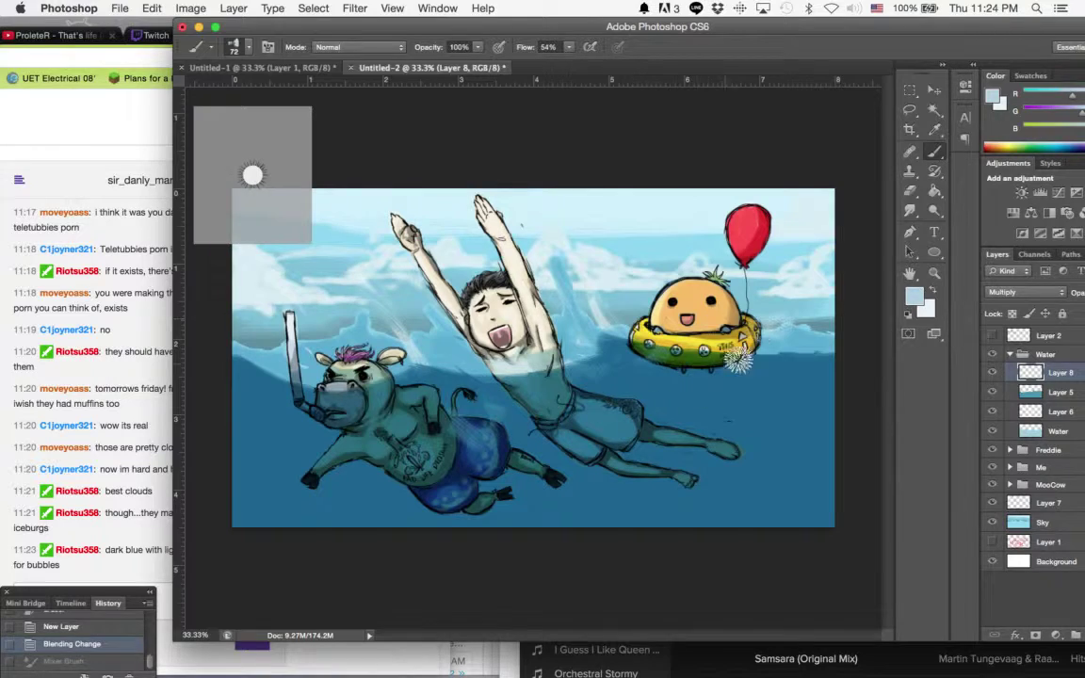
# Set the brush to a hard round tip with 100% hardness and a size of 18 px
pyautogui.press('z')
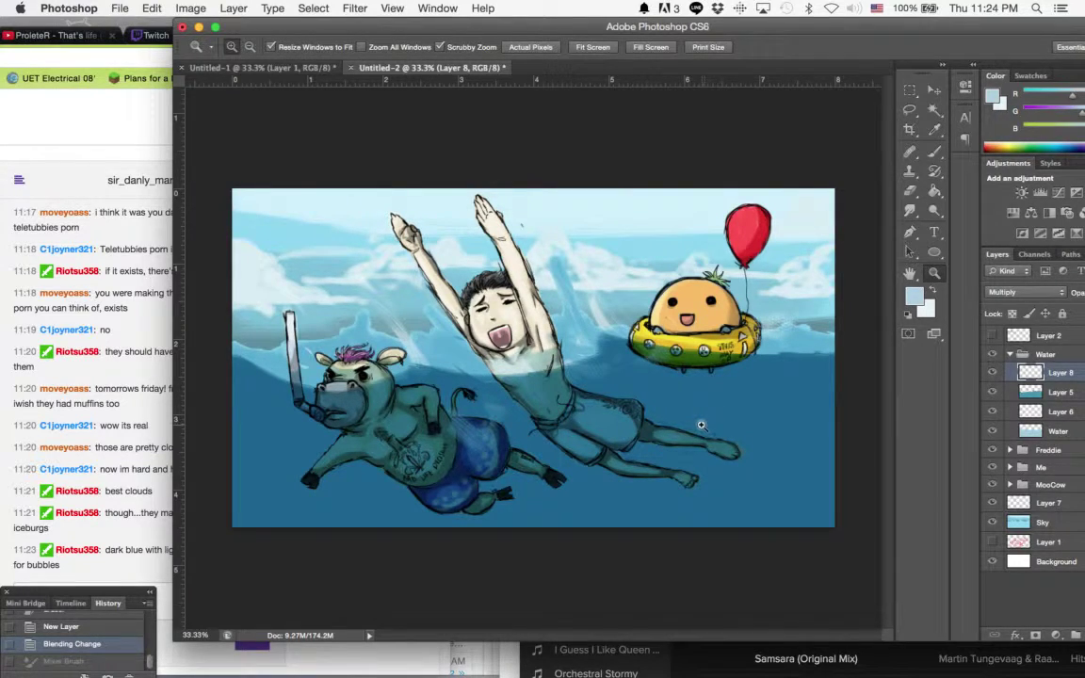
pyautogui.keyDown('alt'); pyautogui.click(702, 424); pyautogui.keyUp('alt')
pyautogui.keyDown('alt'); pyautogui.click(701, 421); pyautogui.keyUp('alt')
pyautogui.moveTo(653, 404)
pyautogui.mouseDown()
pyautogui.moveTo(663, 377)
pyautogui.moveTo(767, 298)
pyautogui.mouseUp()
pyautogui.press('b')
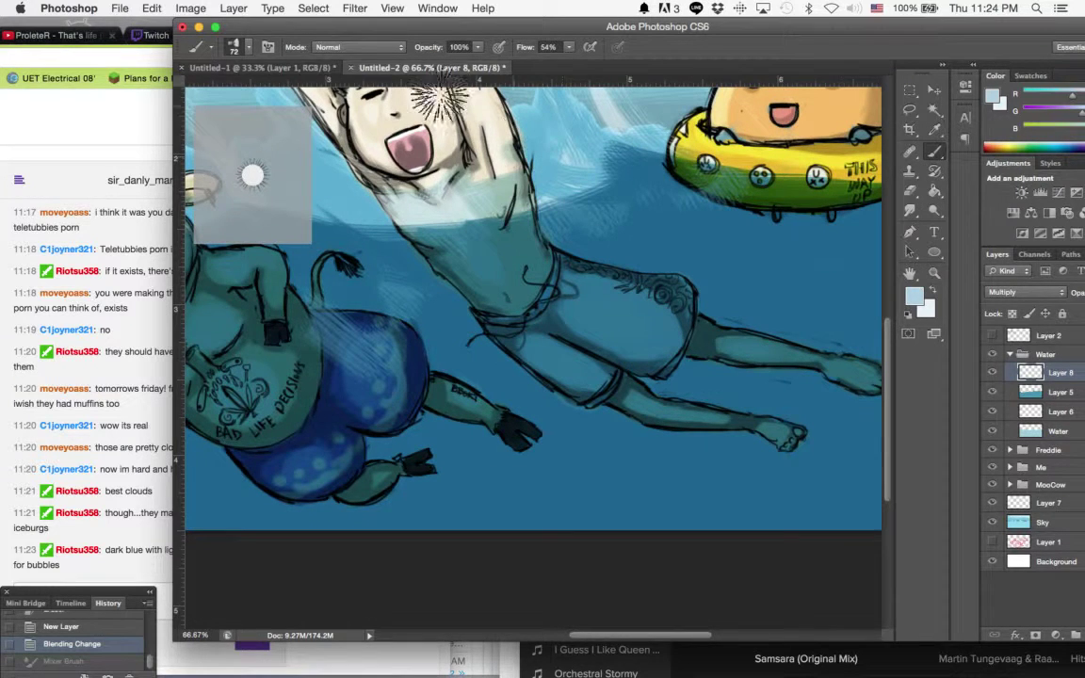
pyautogui.click(228, 46)
pyautogui.click(274, 161)
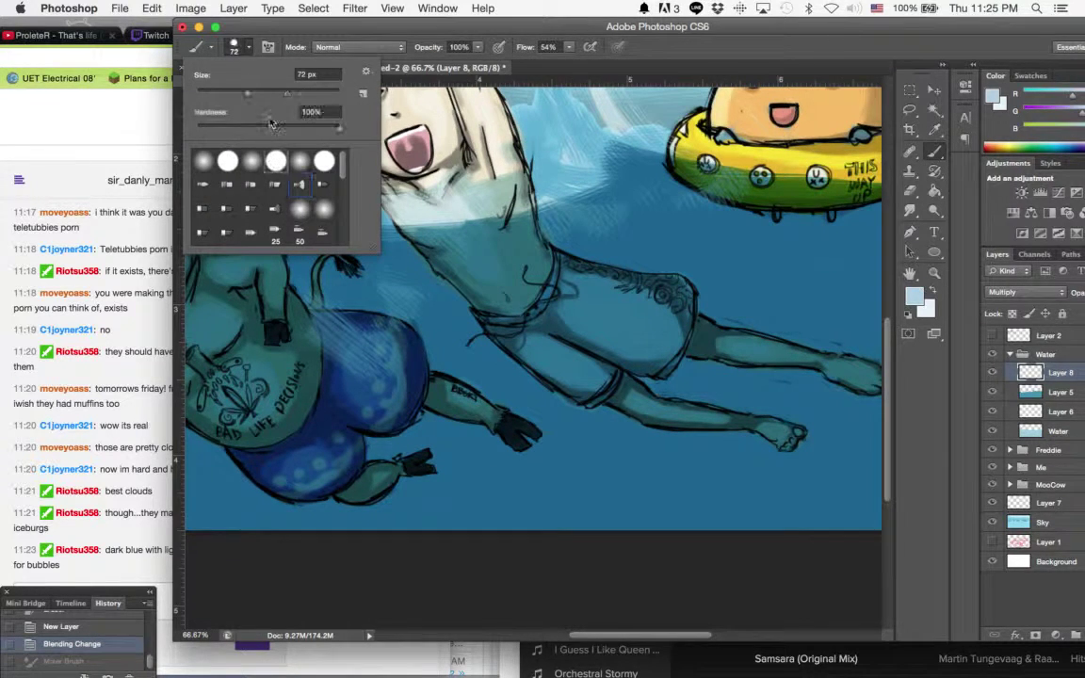
pyautogui.moveTo(239, 88); pyautogui.dragTo(208, 88)
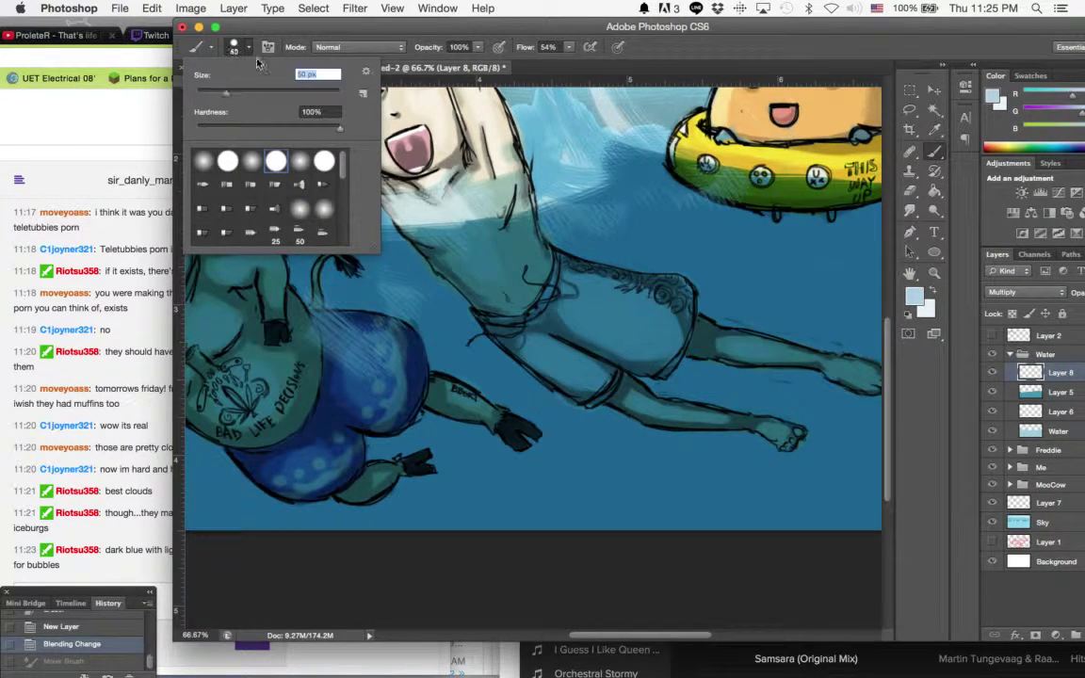
pyautogui.click(252, 35)
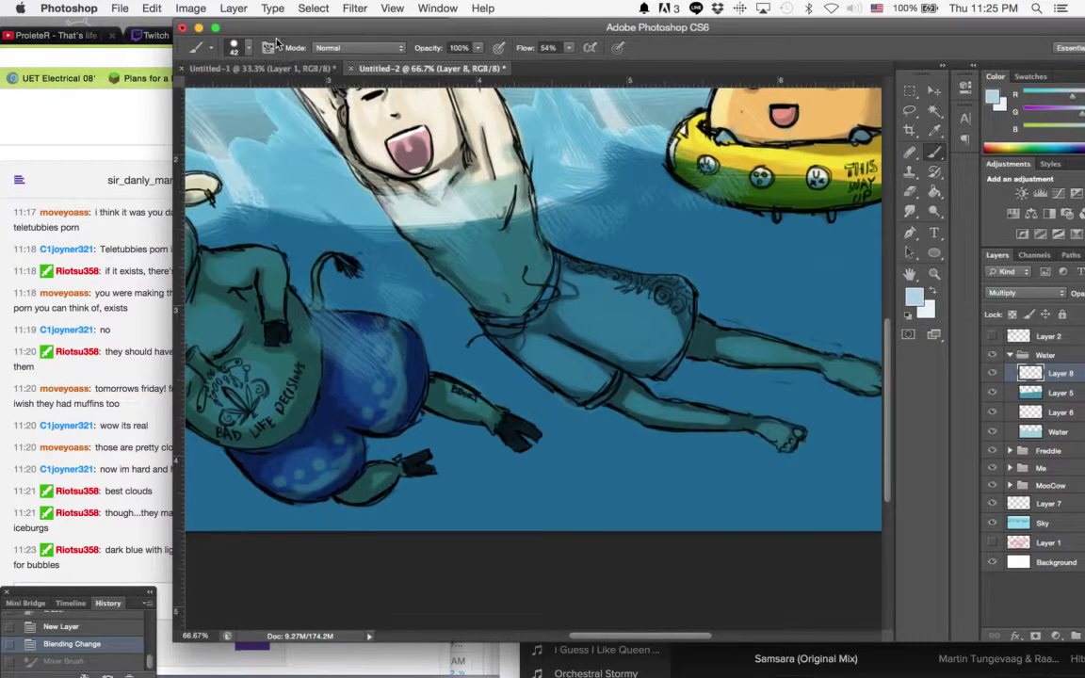
pyautogui.click(228, 46)
pyautogui.moveTo(208, 89); pyautogui.dragTo(197, 89)
pyautogui.click(228, 47)
# Paint a round bubble in the water beside the man's waist on Layer 8, and set the layer's blend mode to Overlay
pyautogui.moveTo(538, 339); pyautogui.dragTo(438, 308)
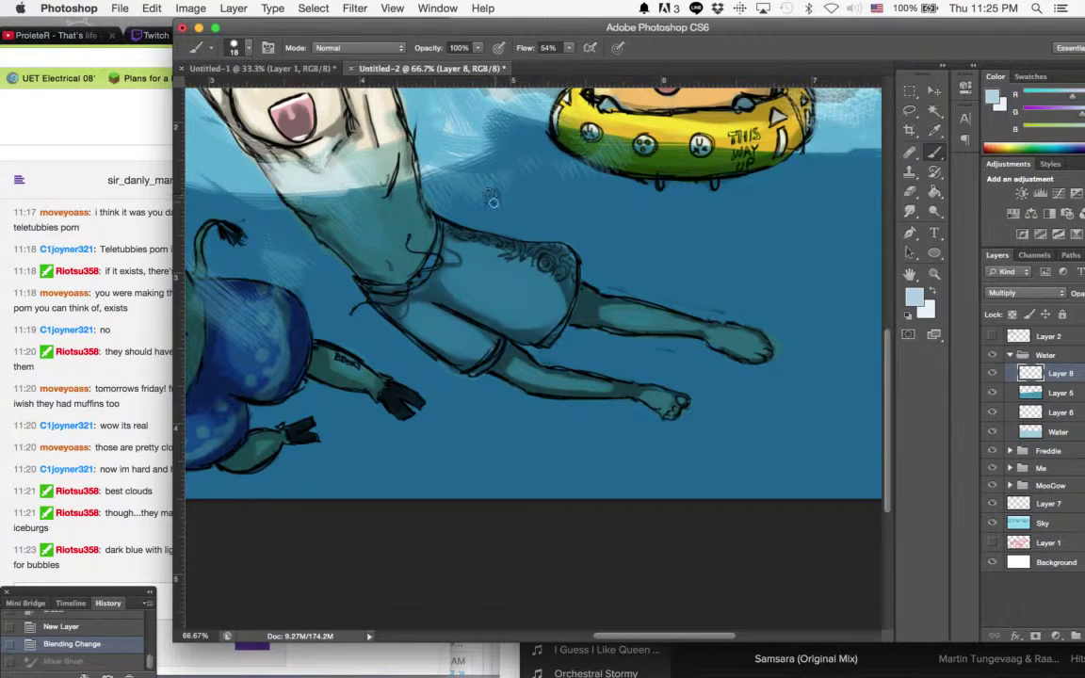
pyautogui.moveTo(493, 202); pyautogui.dragTo(494, 198)
pyautogui.click(1016, 293)
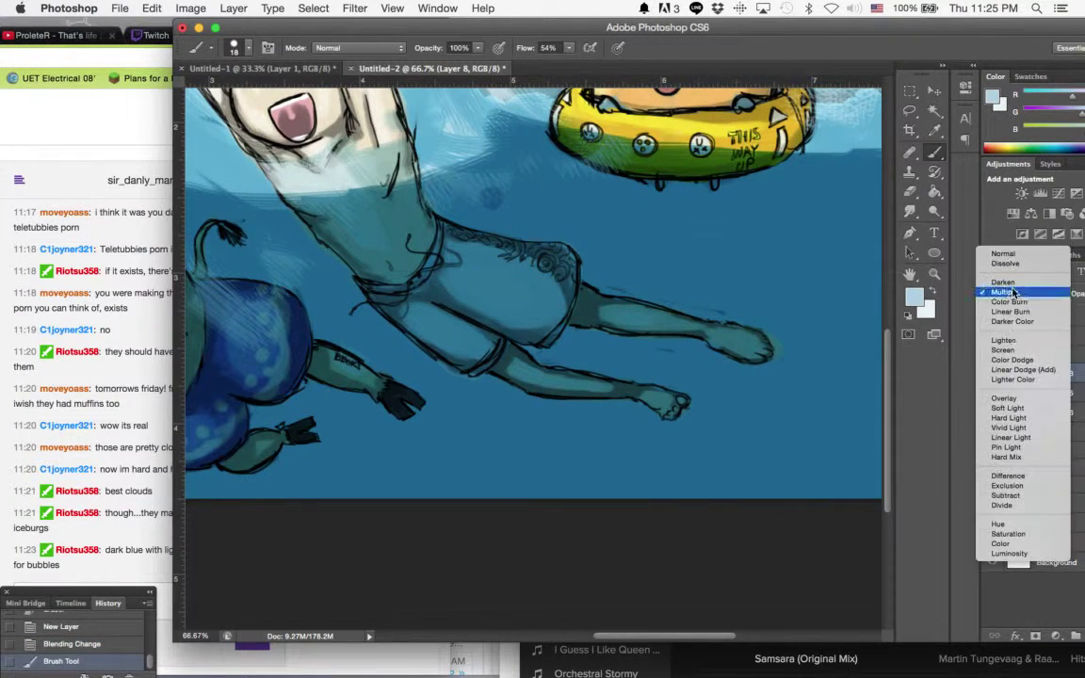
pyautogui.click(1004, 397)
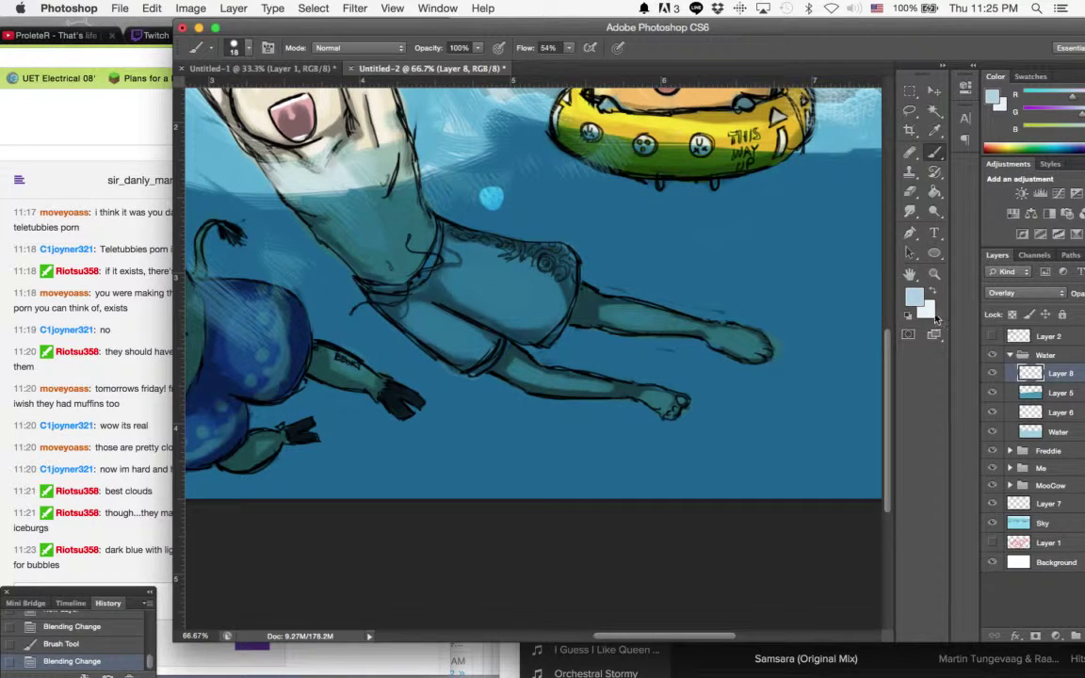
pyautogui.moveTo(492, 198); pyautogui.dragTo(491, 199)
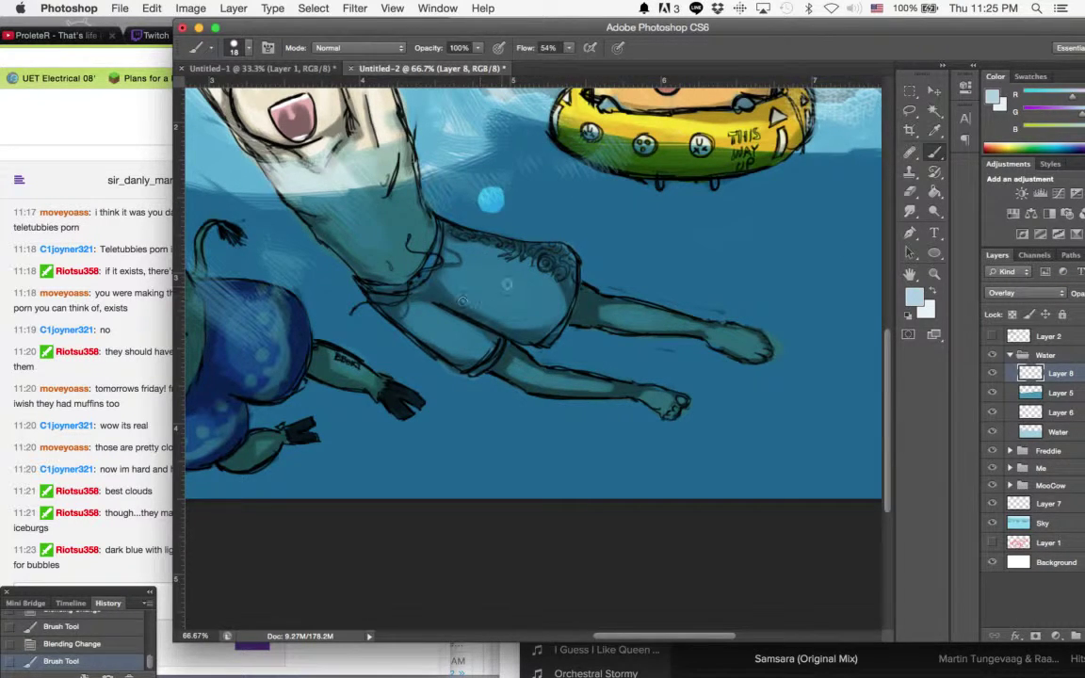
# Dab light blue bubbles of varied size over the man's shorts, above his hip and in the water below his legs
pyautogui.click(517, 300)
pyautogui.click(556, 222)
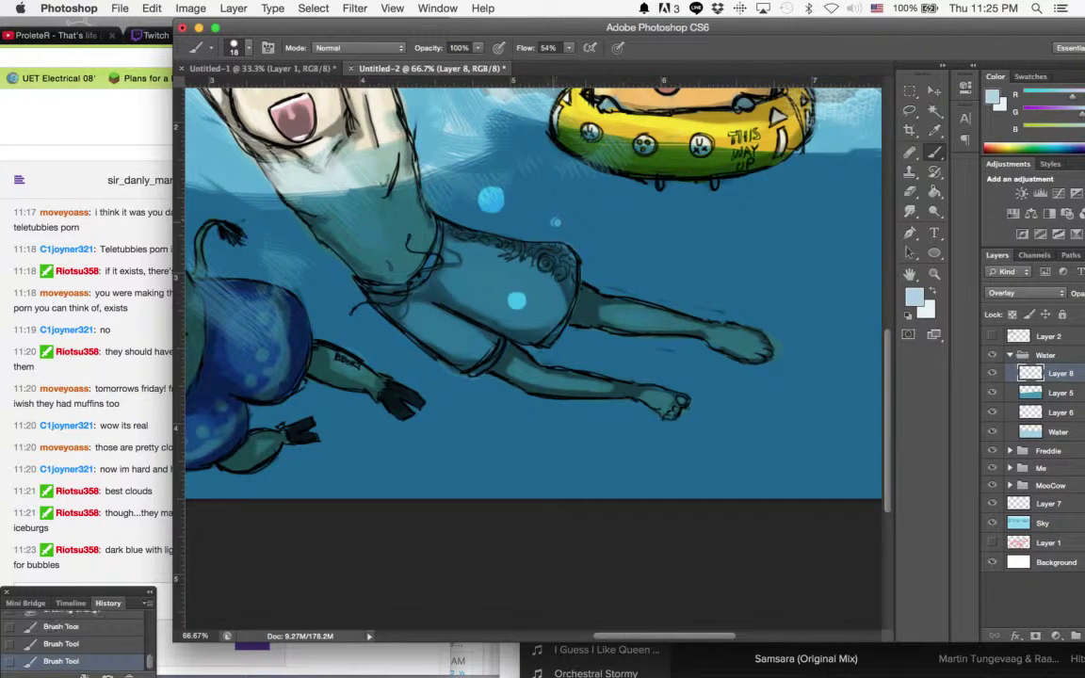
pyautogui.click(472, 412)
pyautogui.click(563, 419)
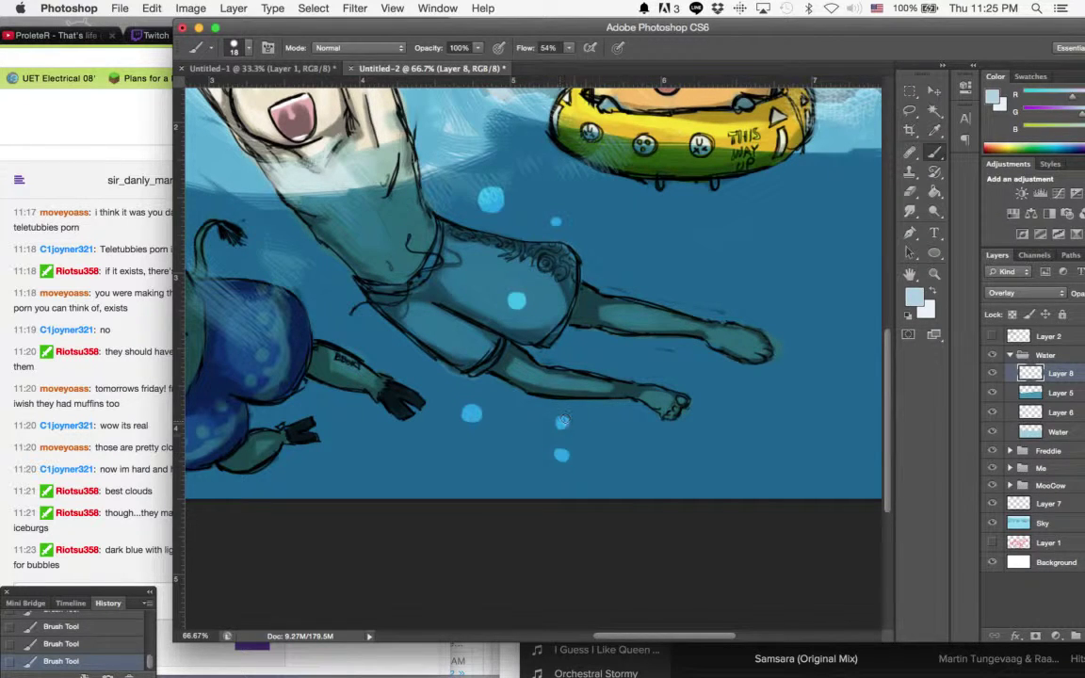
pyautogui.click(642, 384)
pyautogui.click(643, 363)
pyautogui.click(671, 368)
pyautogui.click(633, 406)
# Dab more bubbles around the man's torso, near the cow's tail and hind foot, and over the cow's belly and shoulder
pyautogui.moveTo(536, 308); pyautogui.dragTo(686, 315)
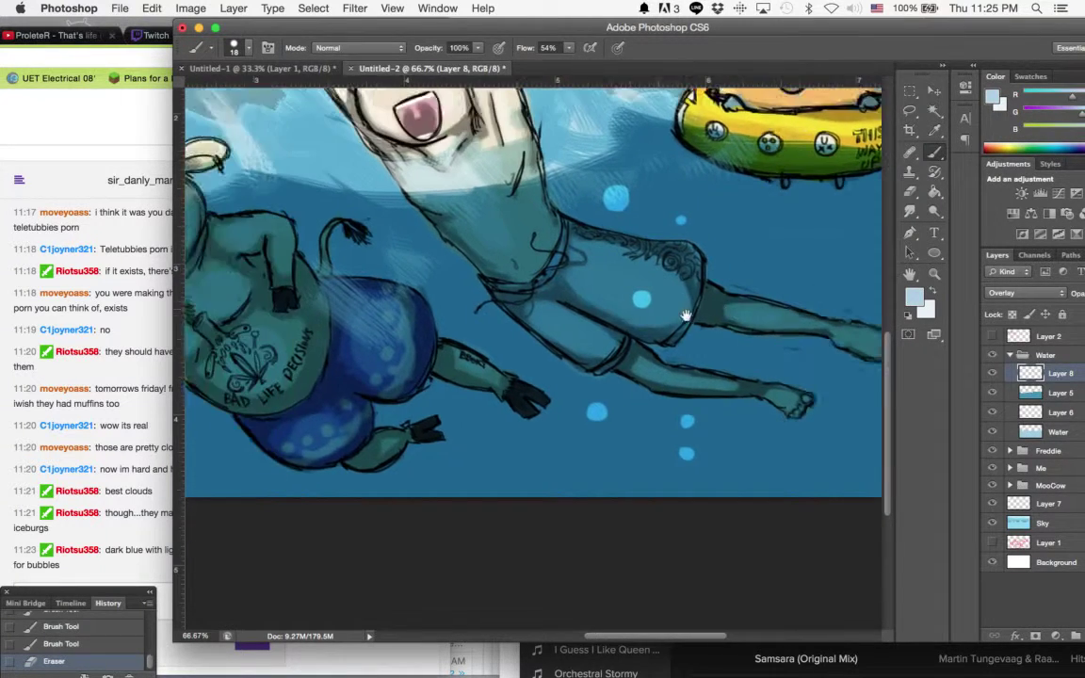
pyautogui.moveTo(549, 286); pyautogui.dragTo(704, 353)
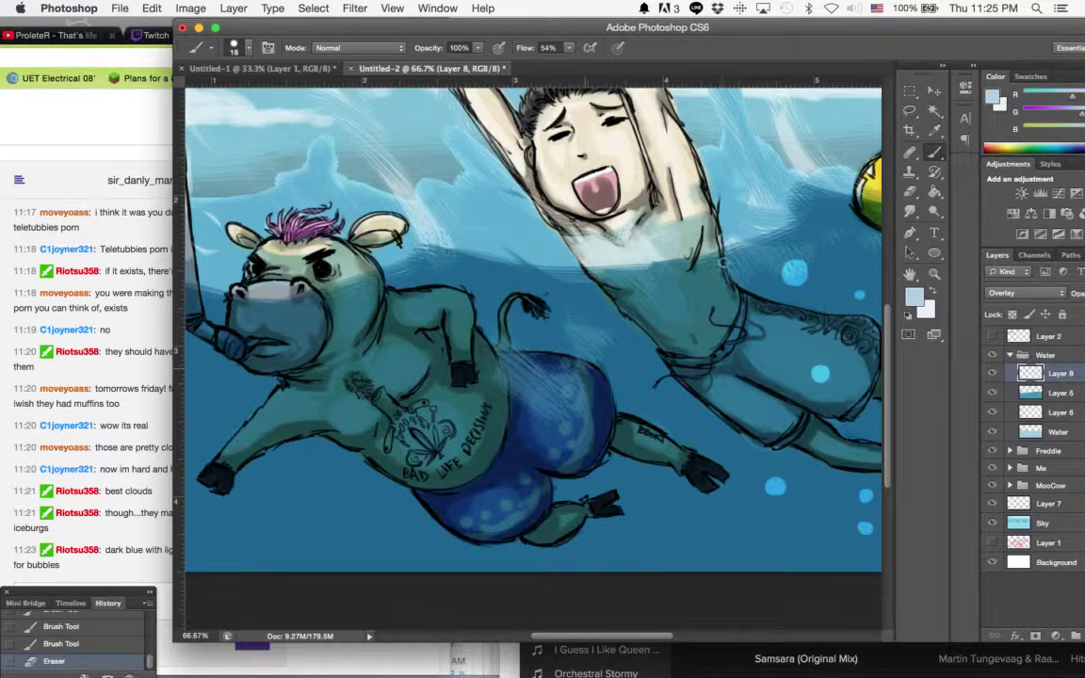
pyautogui.moveTo(657, 239); pyautogui.dragTo(667, 256)
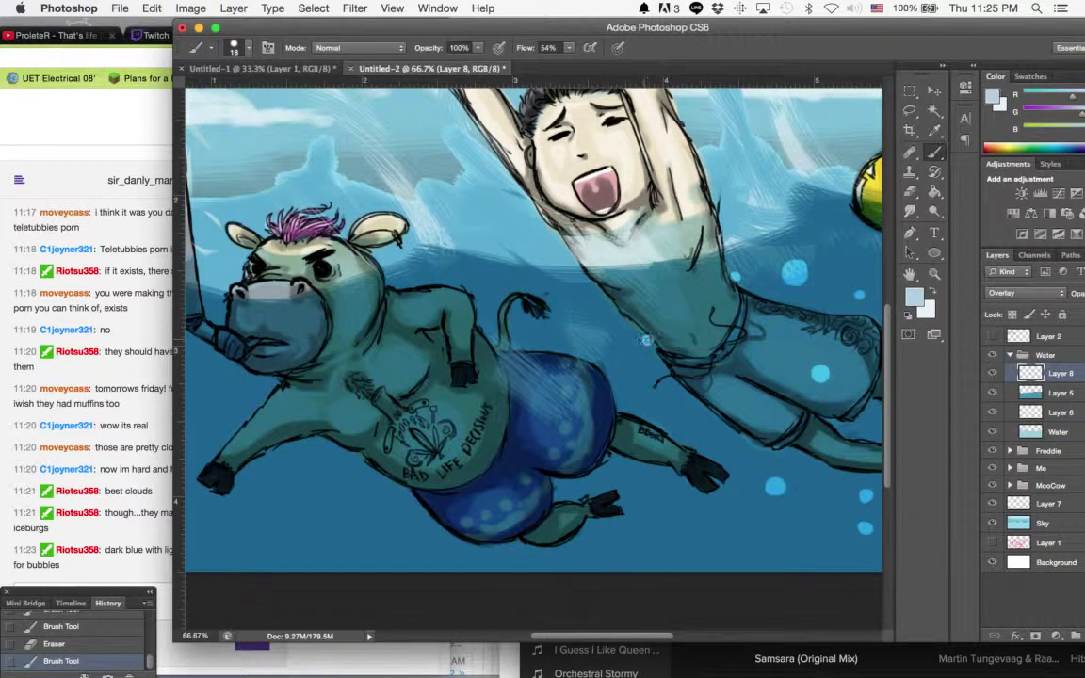
pyautogui.moveTo(567, 306); pyautogui.dragTo(570, 309)
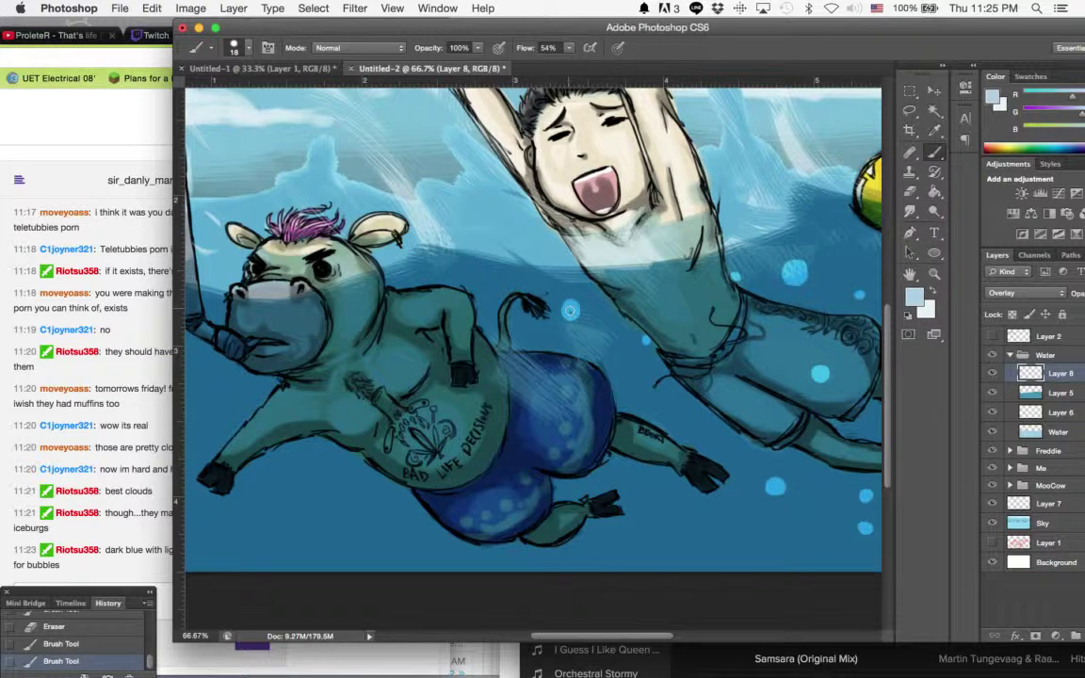
pyautogui.click(673, 517)
pyautogui.click(675, 514)
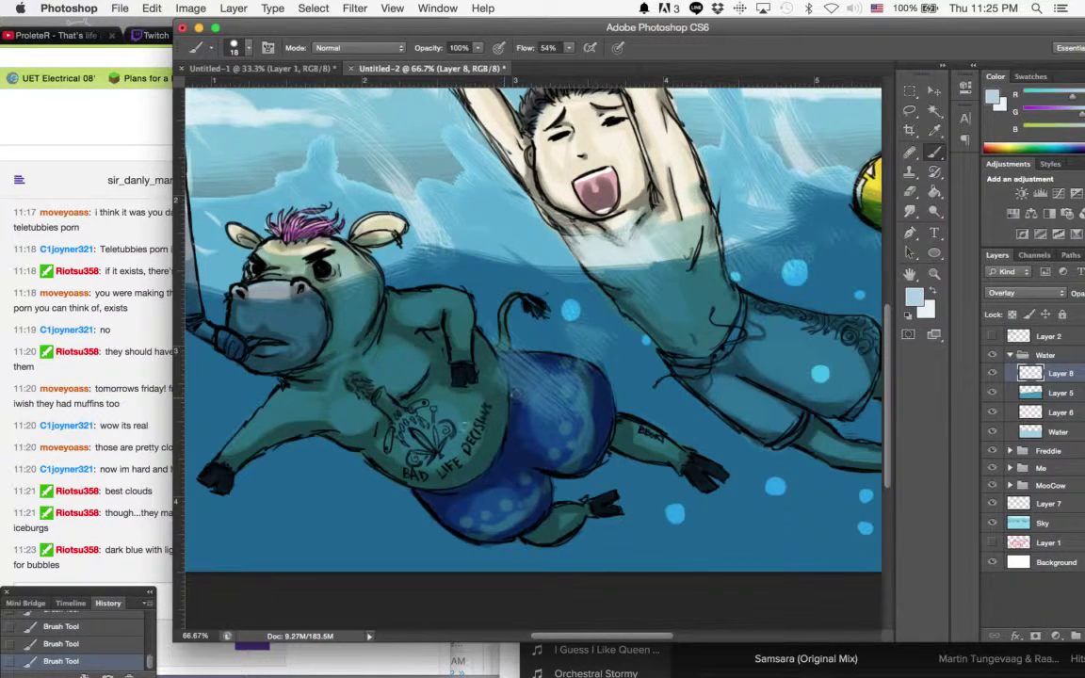
pyautogui.click(484, 423)
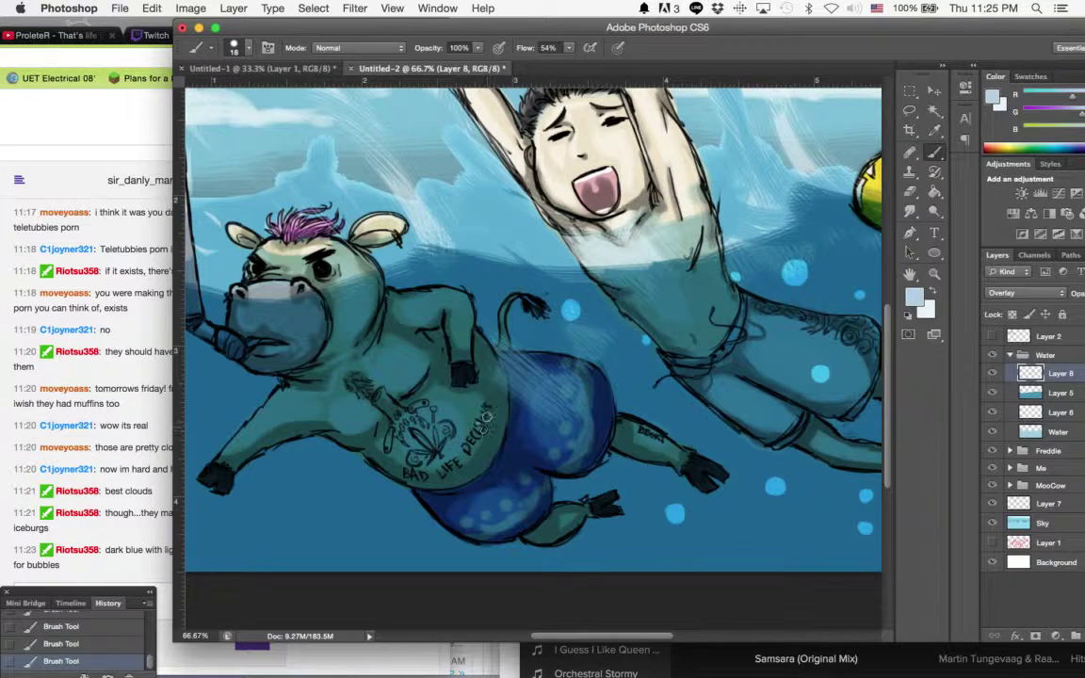
pyautogui.click(432, 309)
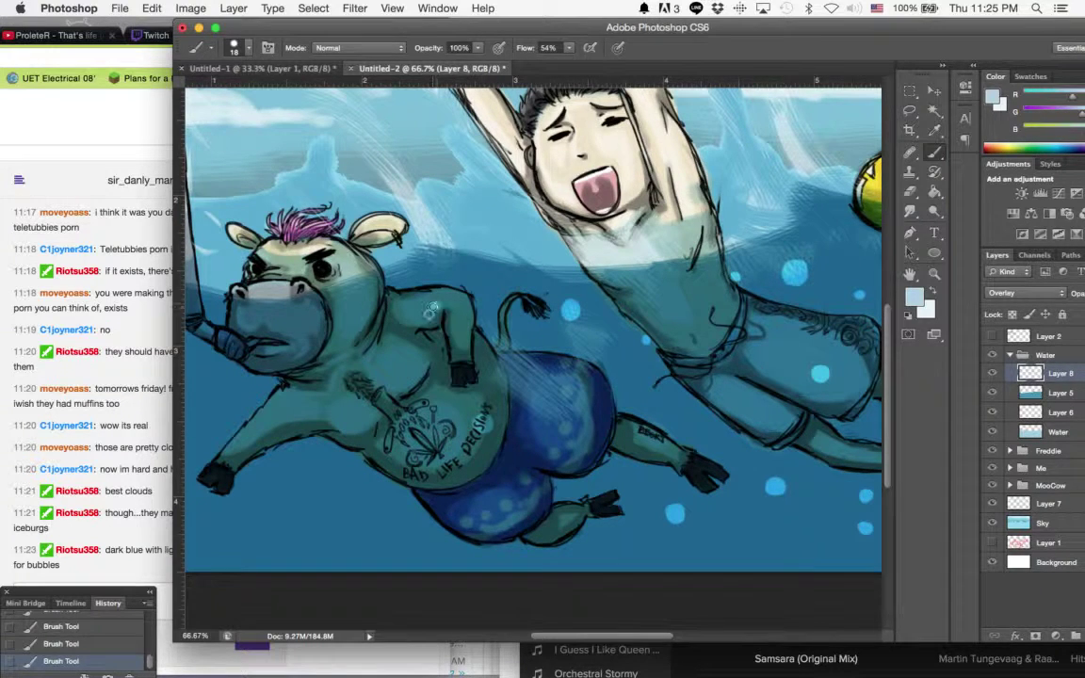
# Dab two bubbles in the water below the cow's belly, and move the document window aside to show more of the stream chat
pyautogui.click(360, 499)
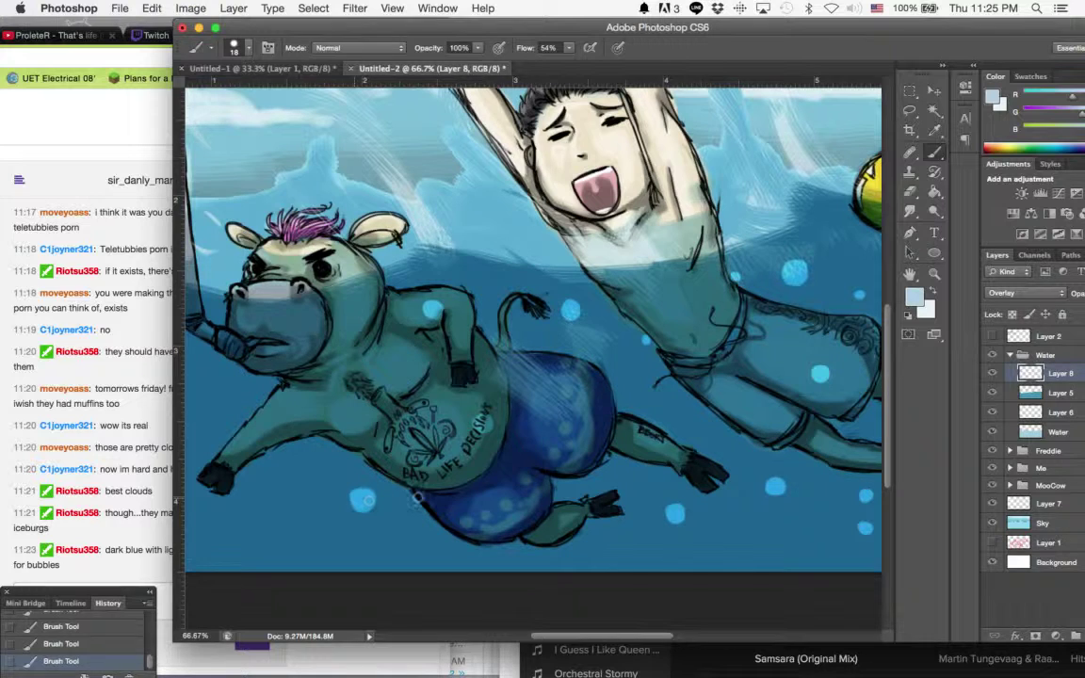
pyautogui.moveTo(413, 500); pyautogui.dragTo(415, 505)
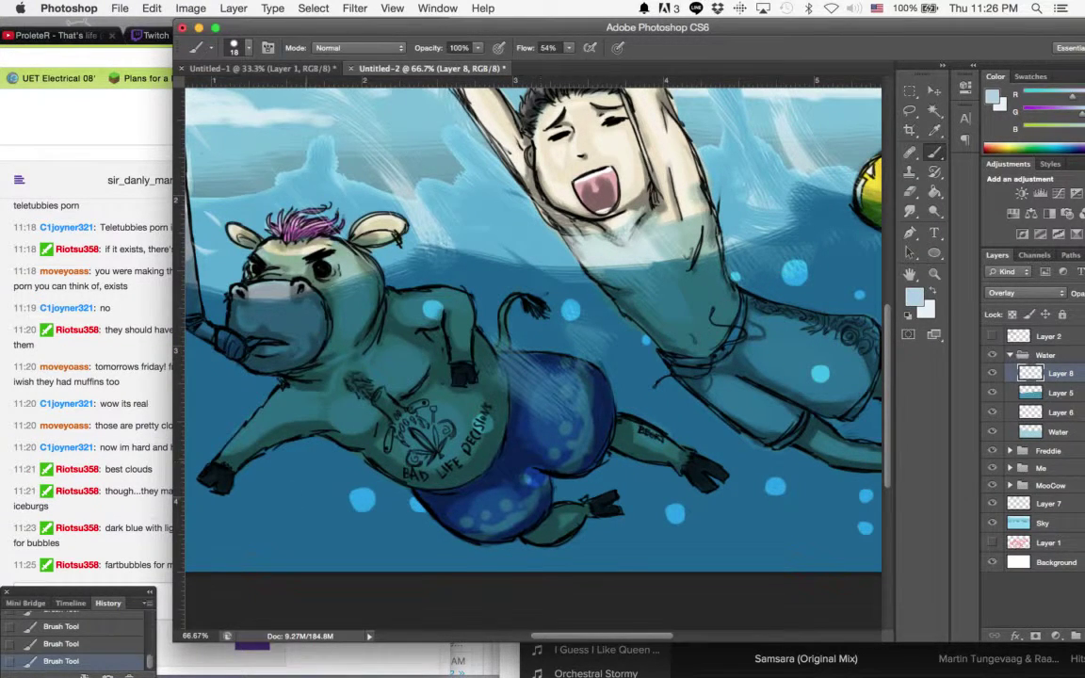
pyautogui.press('super+Tab')
pyautogui.click(540, 400)
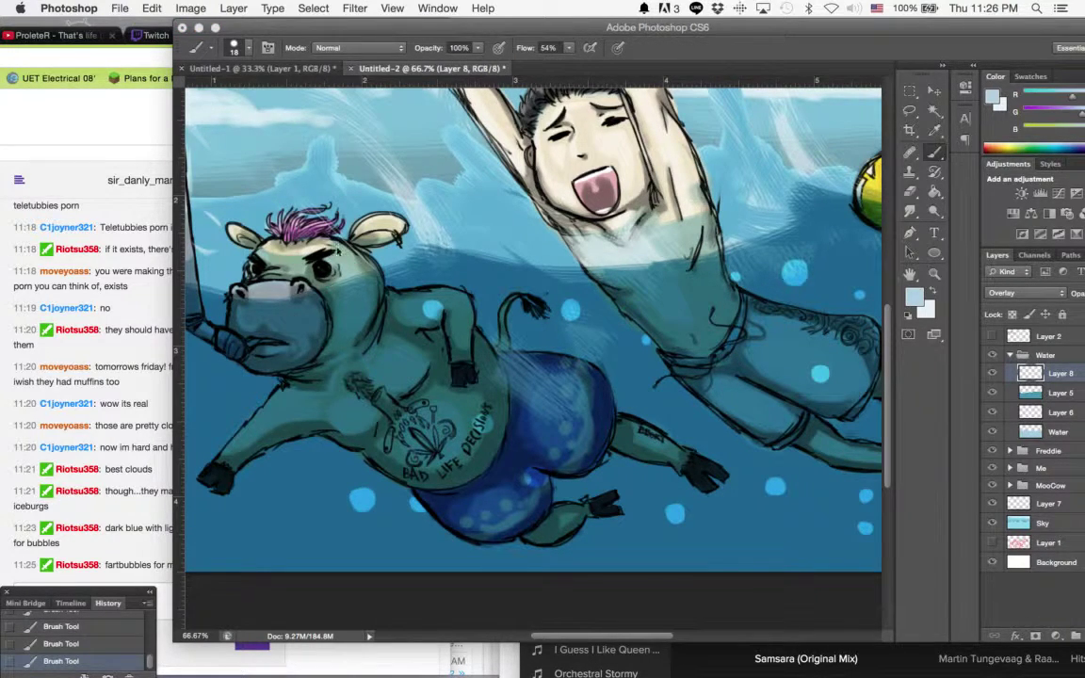
pyautogui.press('super+Tab')
pyautogui.click(546, 162)
pyautogui.moveTo(544, 27); pyautogui.dragTo(598, 32)
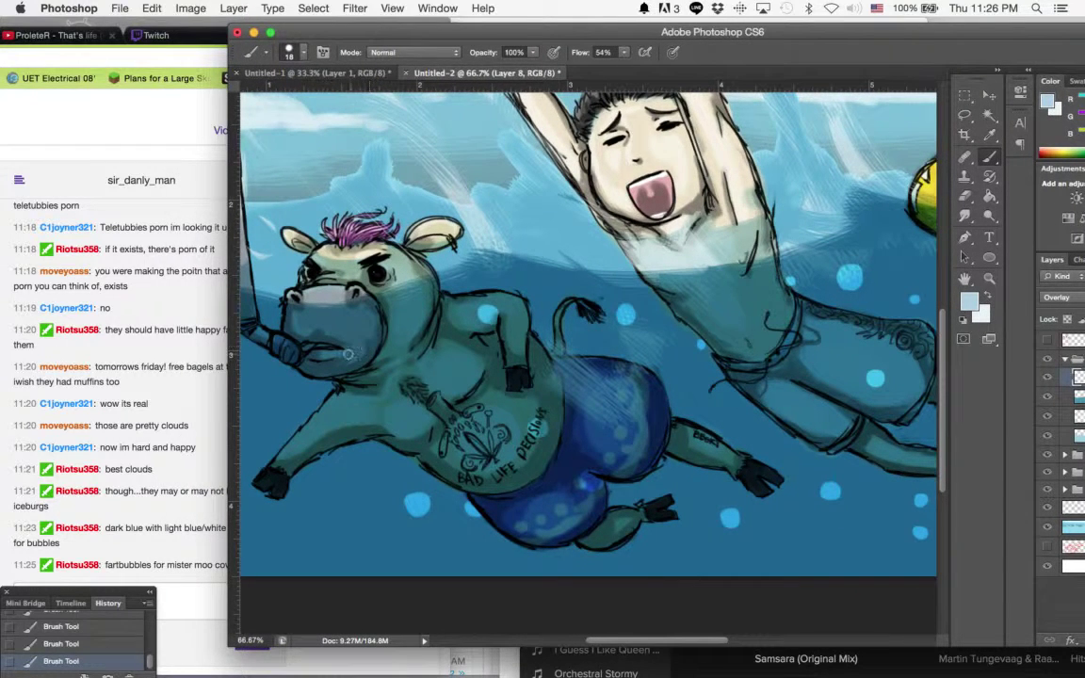
# Dab bubbles over the cow's muzzle and cheek and beside its snorkel, erasing the small ones on the snout
pyautogui.moveTo(347, 353); pyautogui.dragTo(344, 349)
pyautogui.click(364, 324)
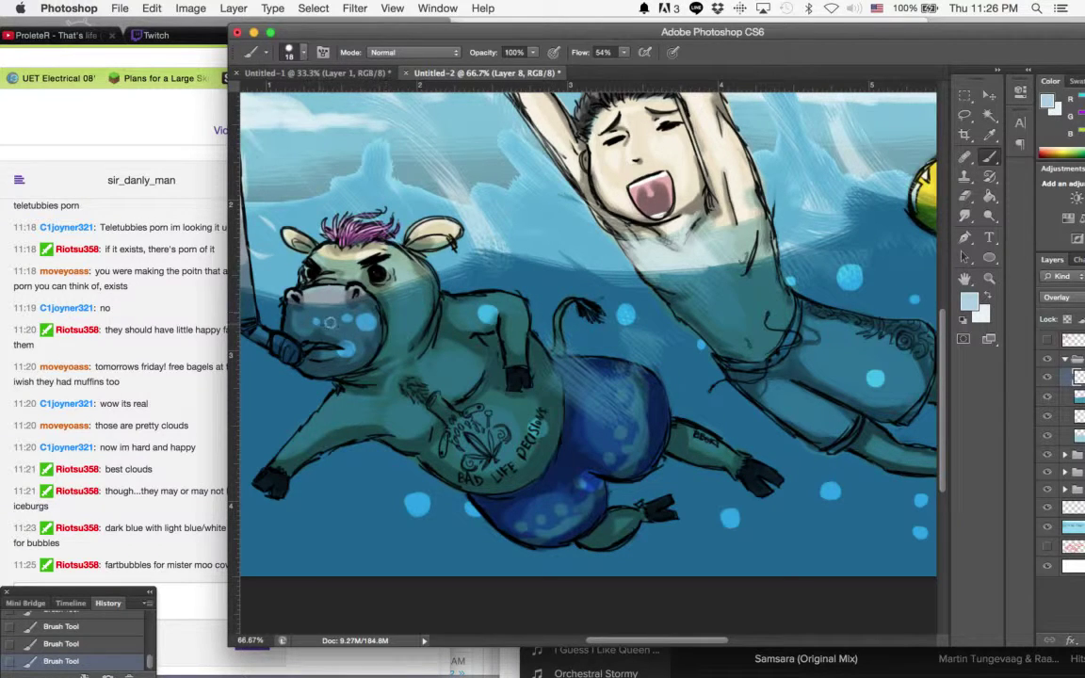
pyautogui.click(283, 289)
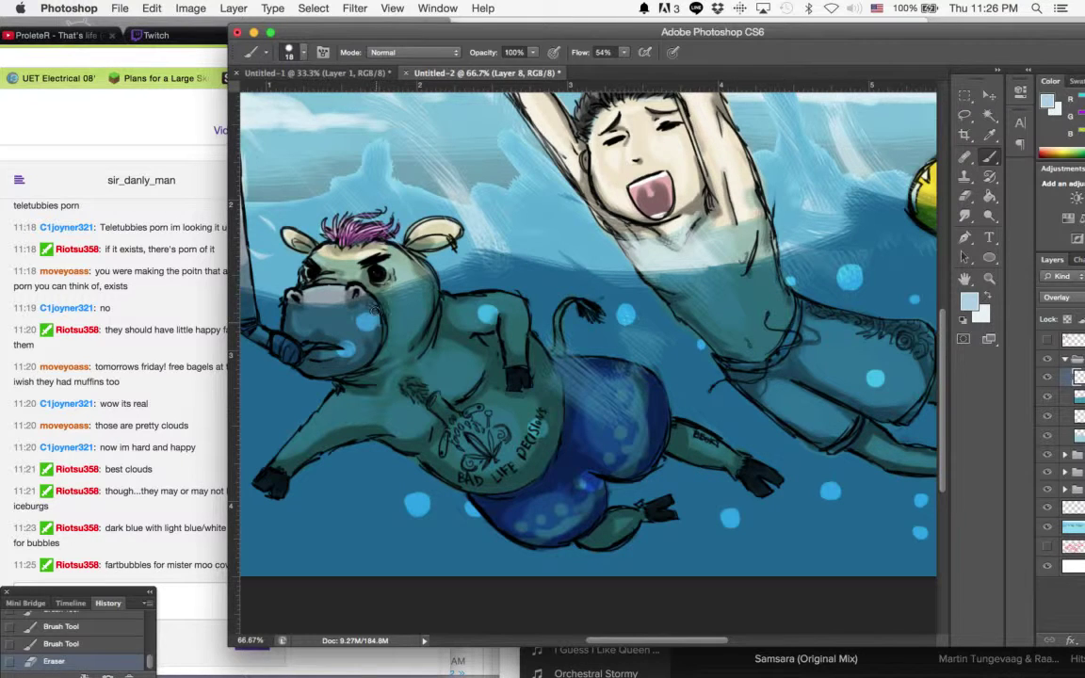
pyautogui.click(384, 321)
pyautogui.click(346, 285)
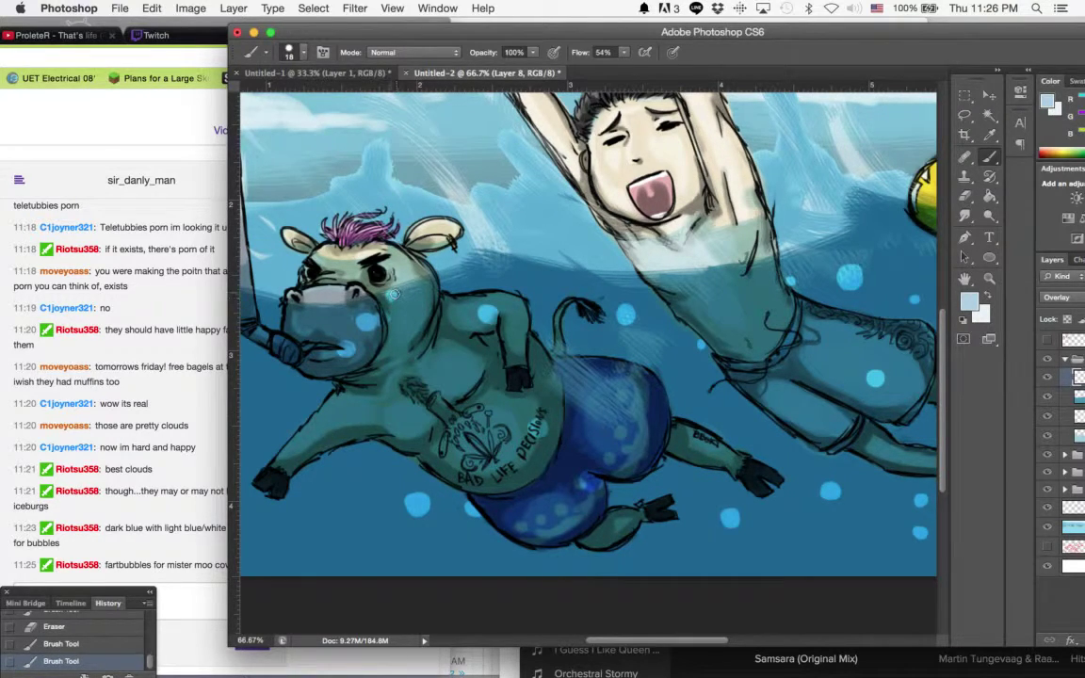
pyautogui.click(357, 266)
# Erase the bubble under the cow's chin and dab new ones beside its outstretched arm, on its chest and above its back
pyautogui.moveTo(320, 391); pyautogui.dragTo(395, 391)
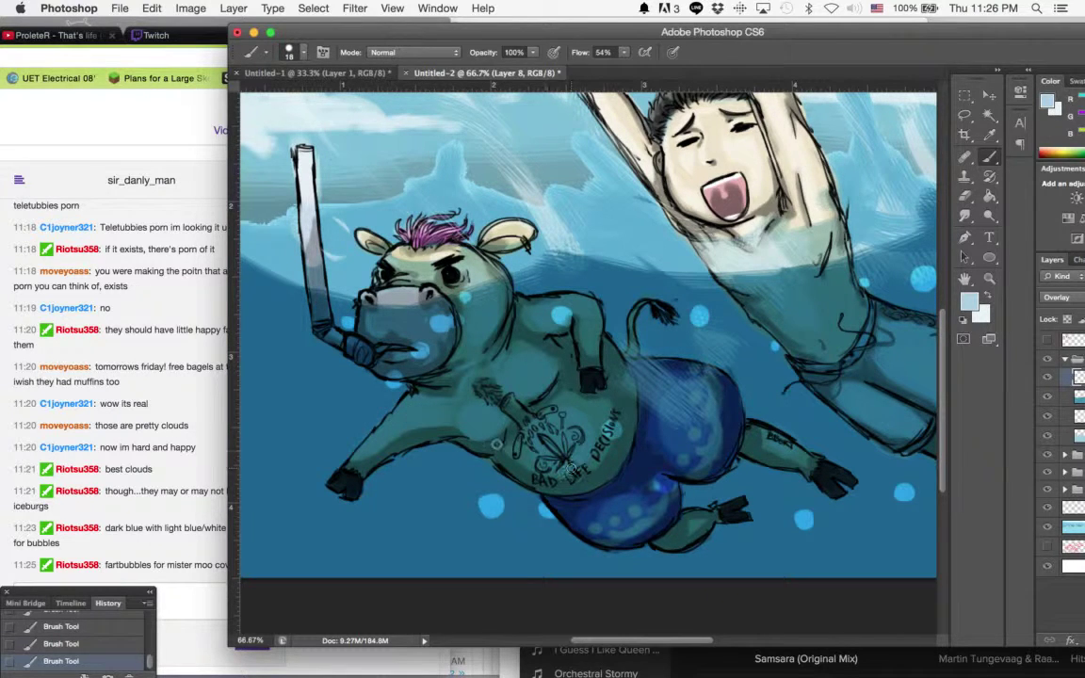
pyautogui.click(392, 378)
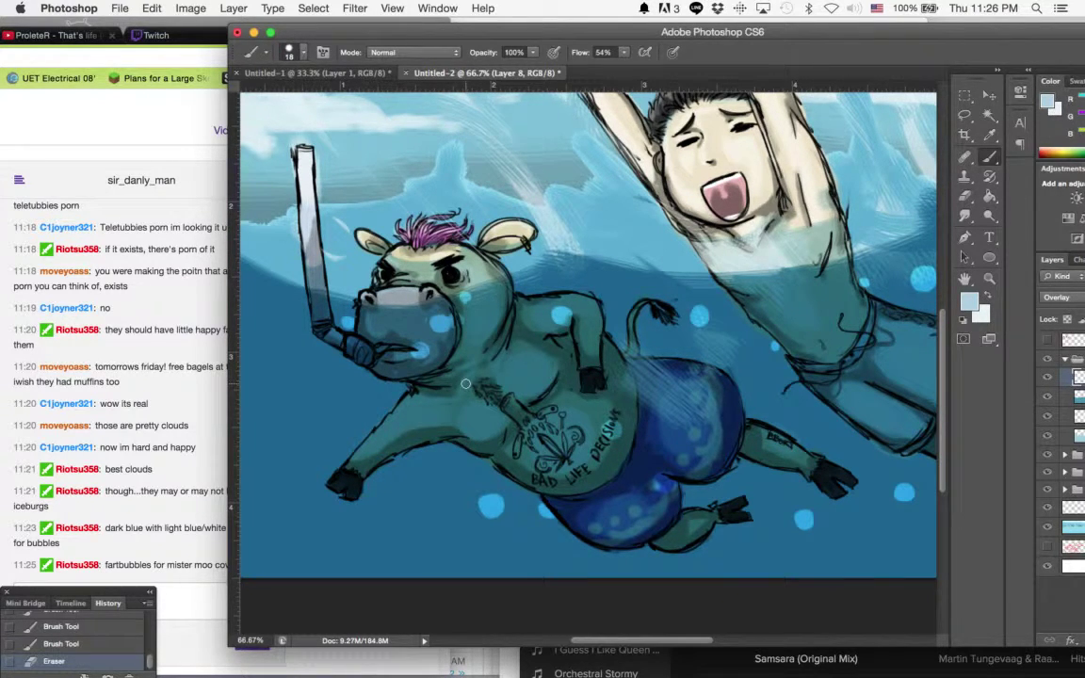
pyautogui.click(349, 412)
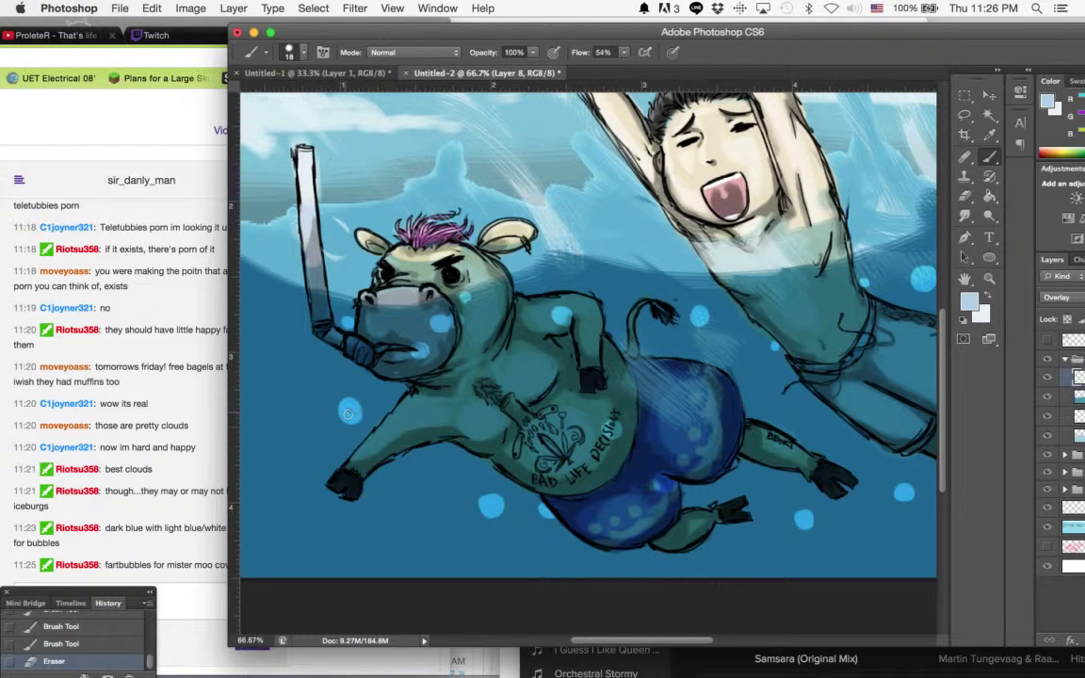
pyautogui.click(441, 465)
pyautogui.rightClick(442, 465)
pyautogui.click(611, 280)
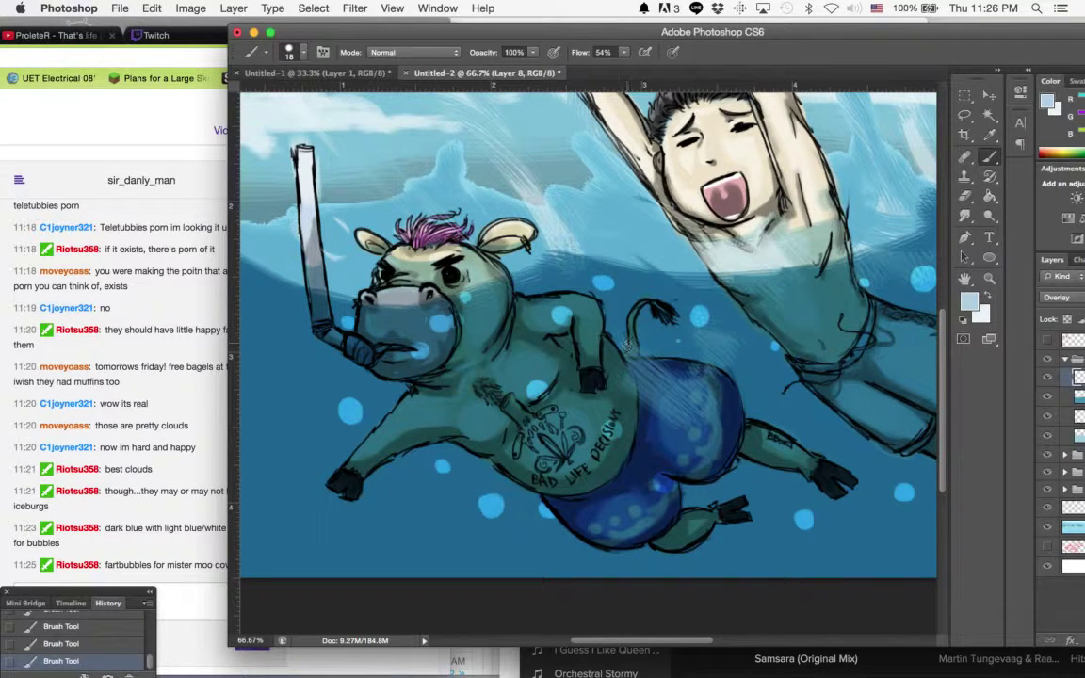
# Dab a bubble at the base of the cow's tail and a trail of tiny bubbles in the water below its outstretched arm
pyautogui.scroll(-2, 494, 264)
pyautogui.hscroll(3, 494, 264)
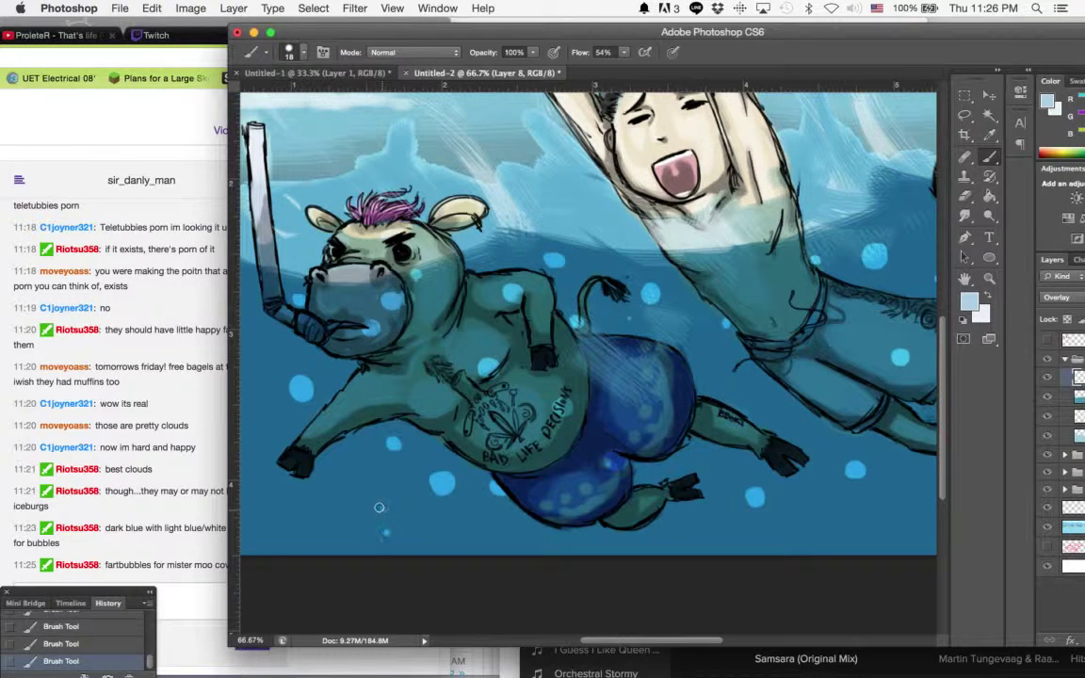
pyautogui.hscroll(1, 404, 482)
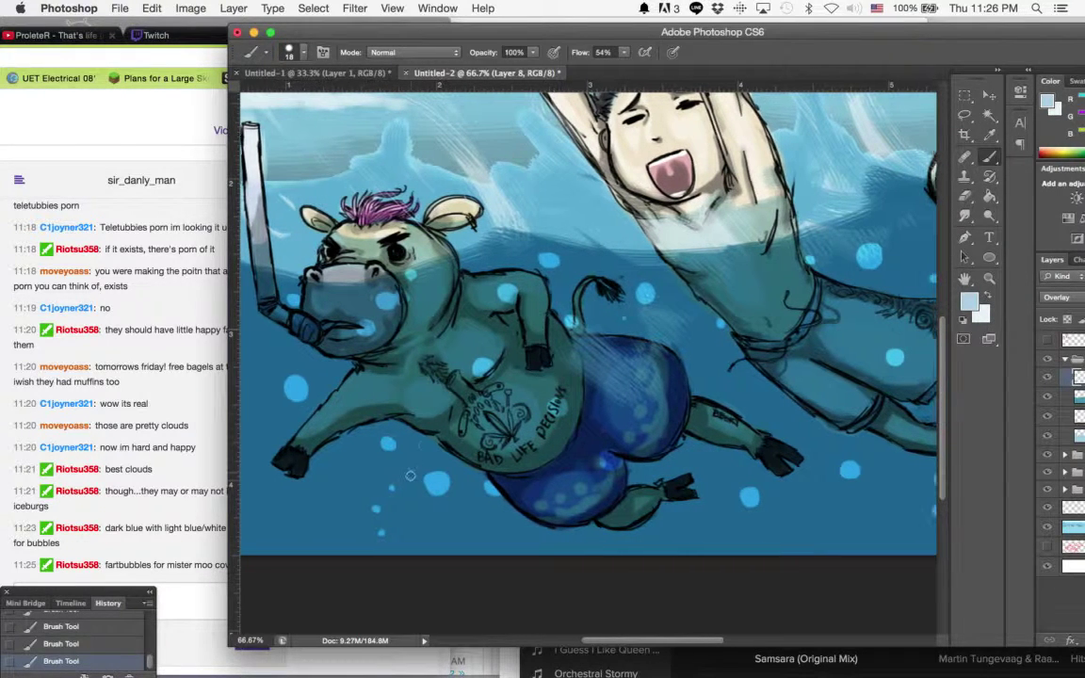
pyautogui.click(372, 511)
# Dab bubbles of varied size in the water beneath the yellow swim ring and around the man's legs and feet
pyautogui.hscroll(10, 560, 353)
pyautogui.scroll(2, 561, 353)
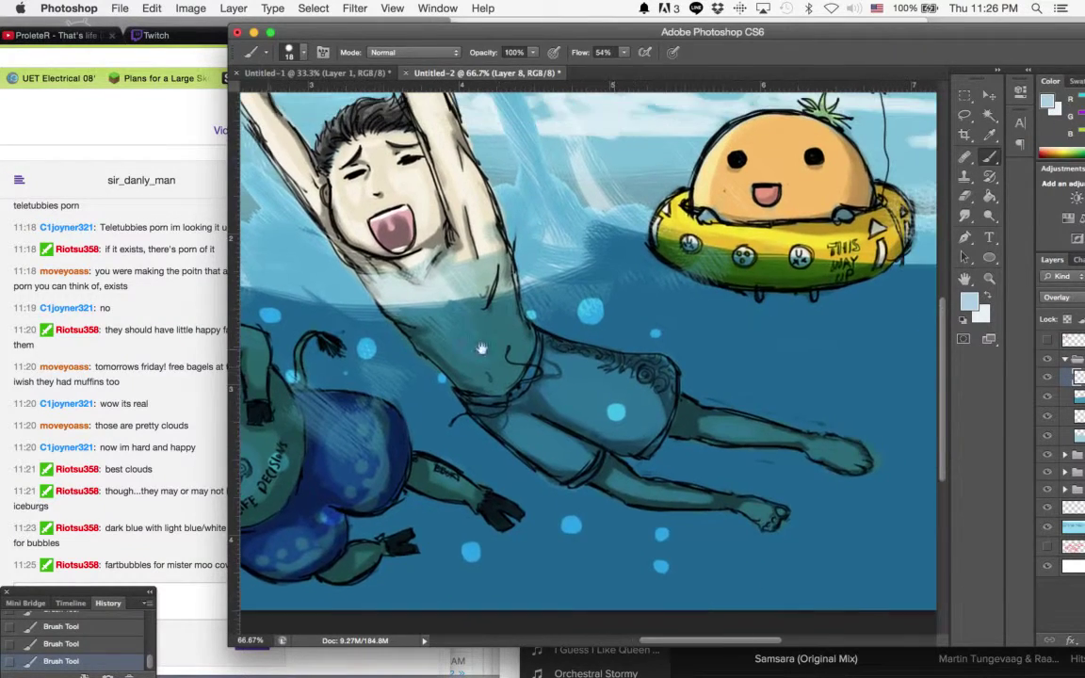
pyautogui.hscroll(3, 640, 369)
pyautogui.scroll(1, 641, 369)
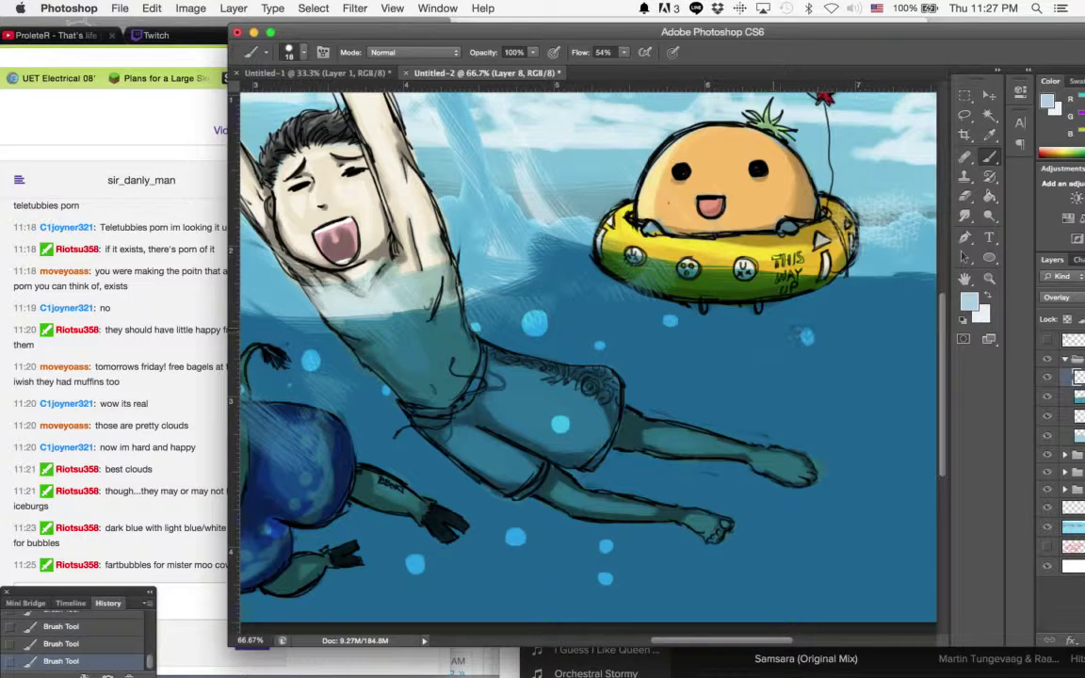
pyautogui.moveTo(806, 339)
pyautogui.mouseDown()
pyautogui.moveTo(847, 283)
pyautogui.moveTo(803, 340)
pyautogui.mouseUp()
pyautogui.click(848, 286)
pyautogui.click(726, 358)
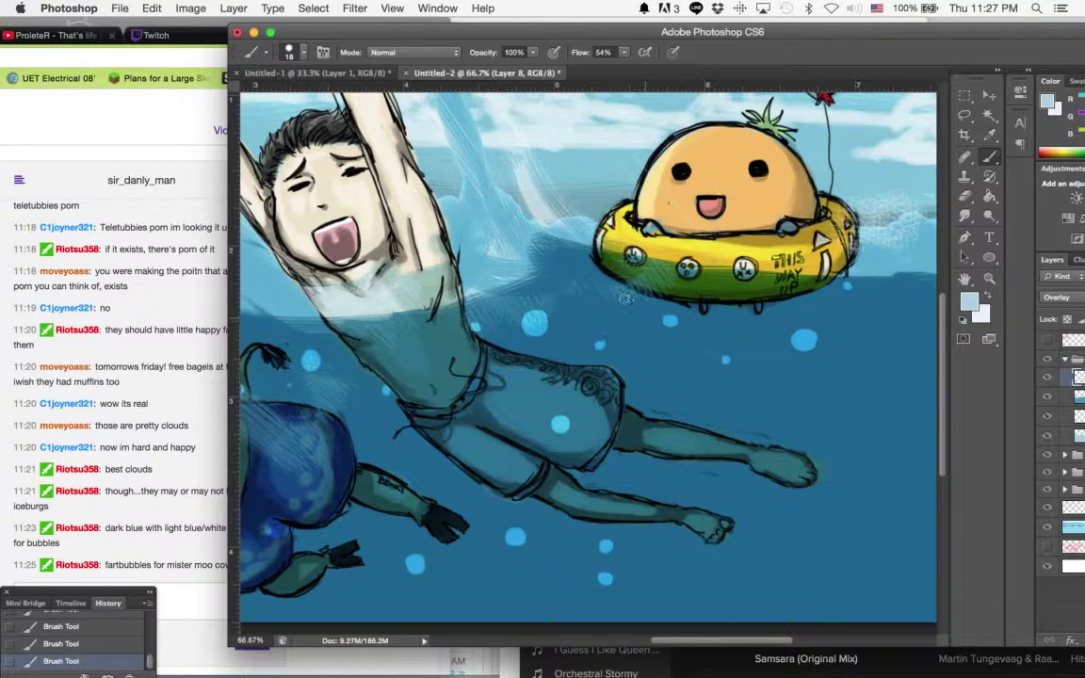
pyautogui.click(600, 286)
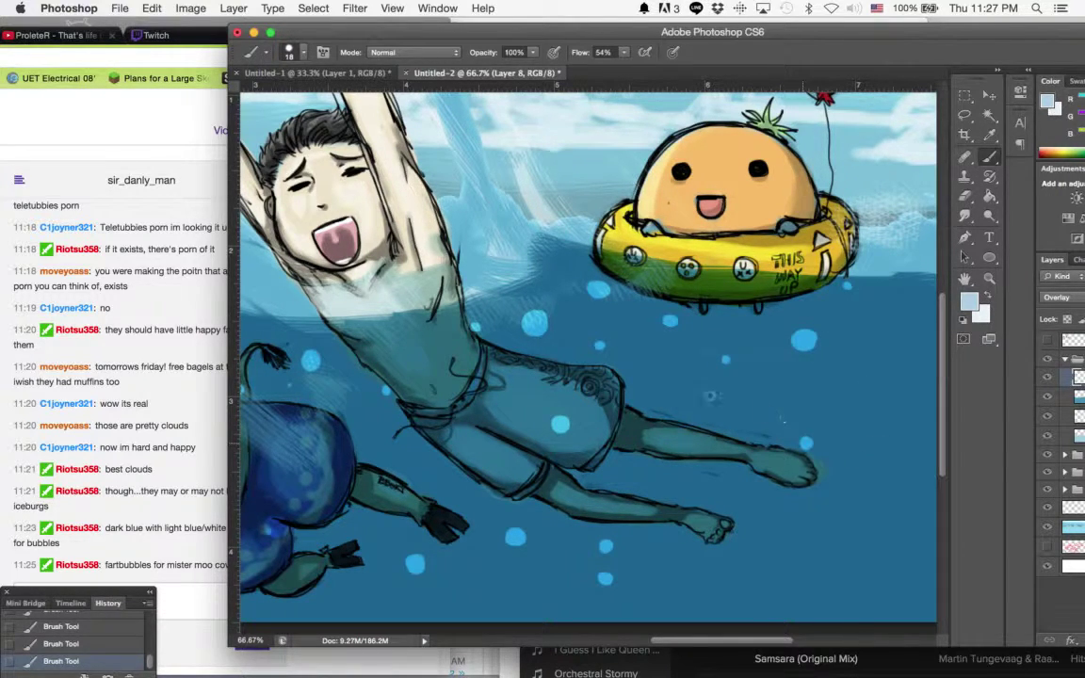
pyautogui.click(704, 456)
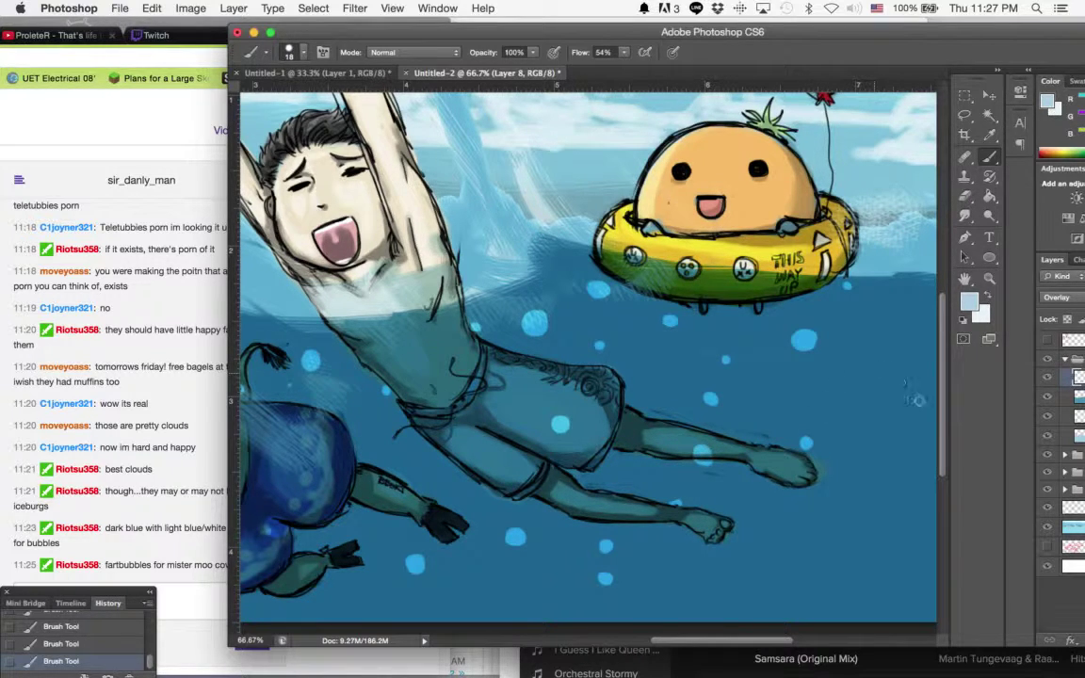
# Examine the bubbles across the whole illustration at 33.3% and 50% zoom, and bring the Layers panel fully into view
pyautogui.click(989, 280)
pyautogui.click(833, 308)
pyautogui.click(837, 313)
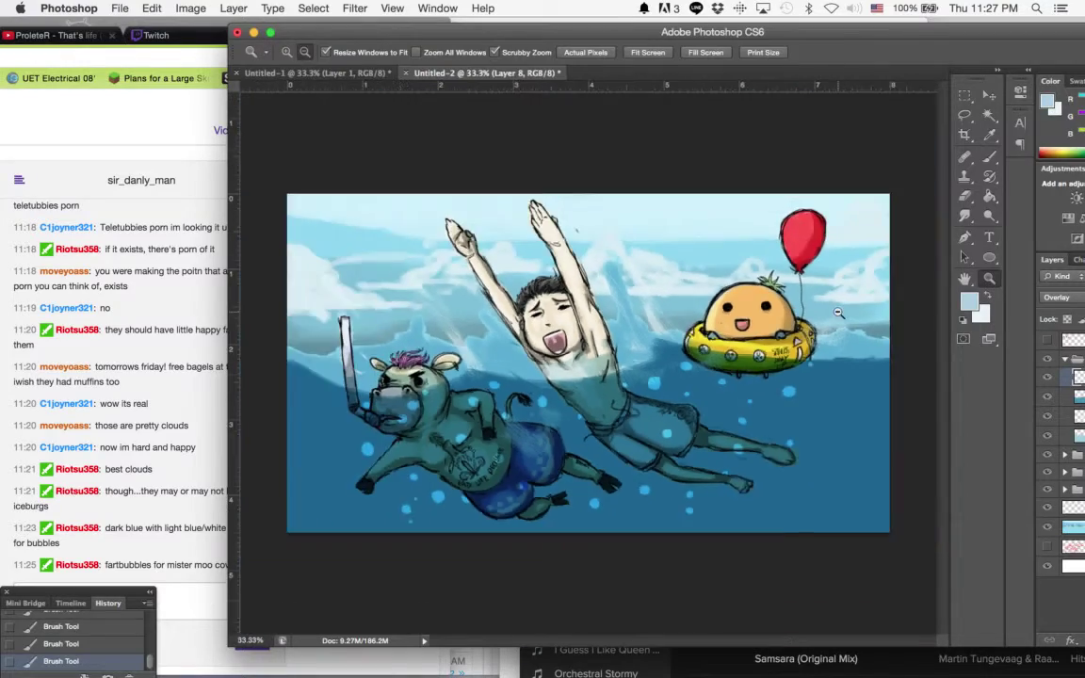
pyautogui.click(839, 326)
pyautogui.click(630, 380)
pyautogui.click(630, 381)
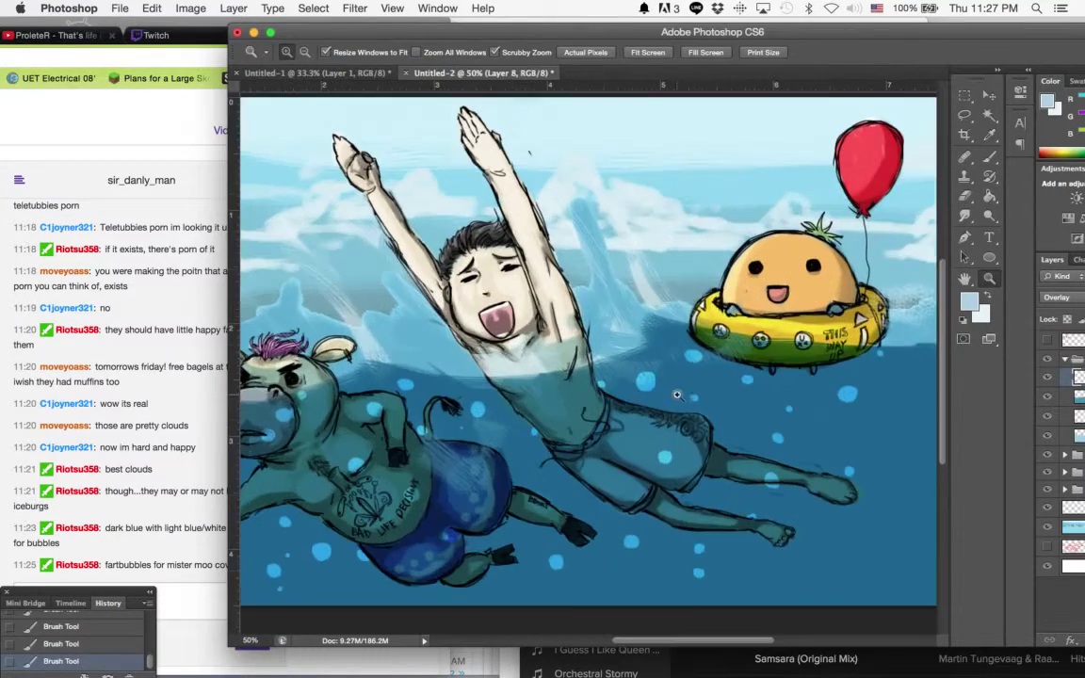
pyautogui.click(679, 433)
pyautogui.keyDown('alt'); pyautogui.click(679, 432); pyautogui.keyUp('alt')
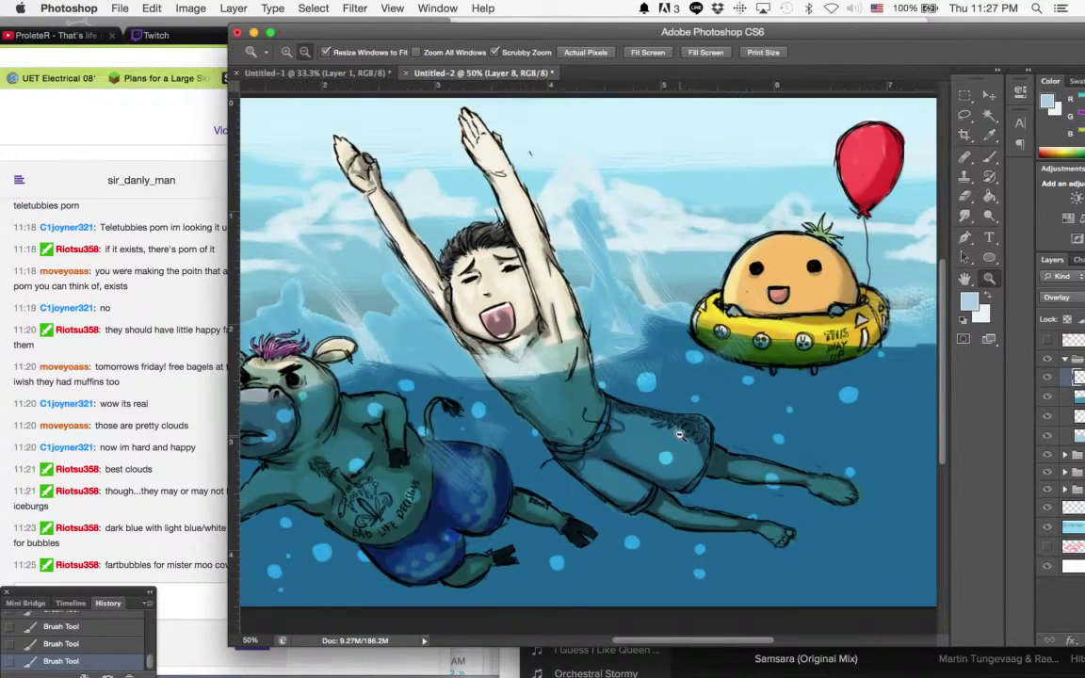
pyautogui.keyDown('alt'); pyautogui.click(680, 435); pyautogui.keyUp('alt')
pyautogui.click(680, 437)
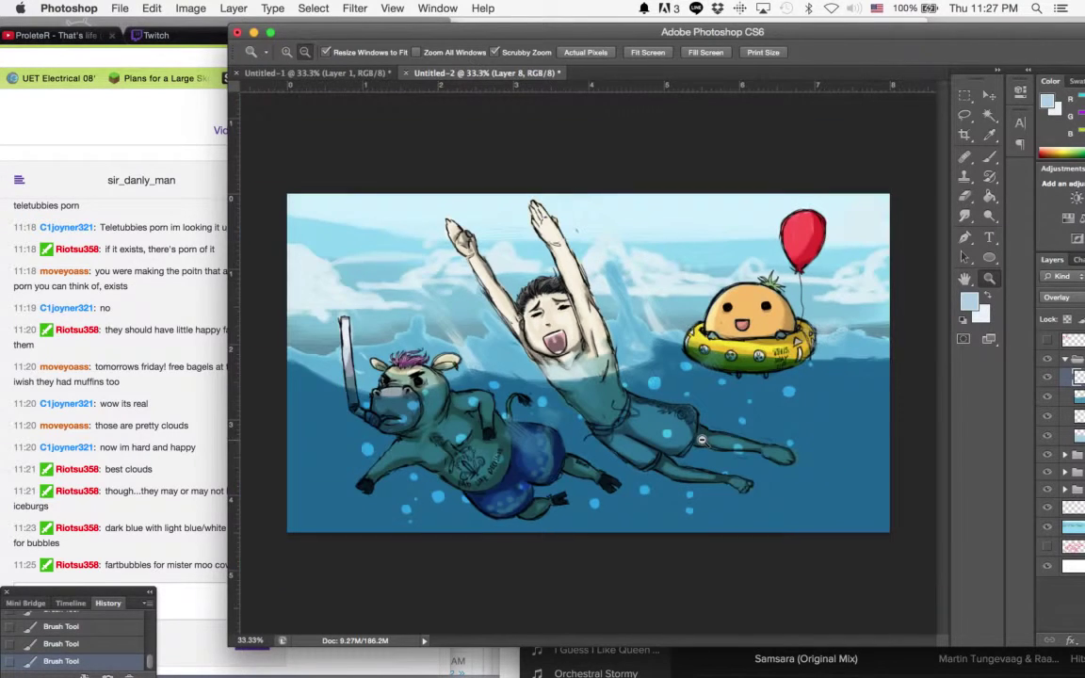
pyautogui.keyDown('alt'); pyautogui.click(678, 437); pyautogui.keyUp('alt')
pyautogui.moveTo(832, 42); pyautogui.dragTo(760, 37)
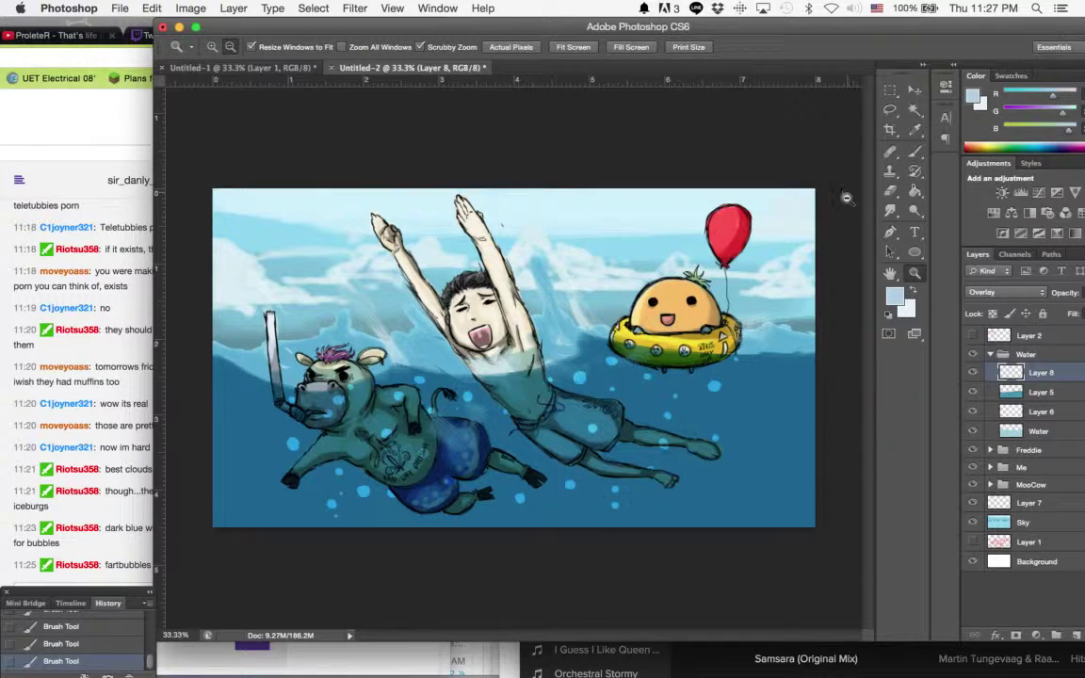
pyautogui.click(1056, 636)
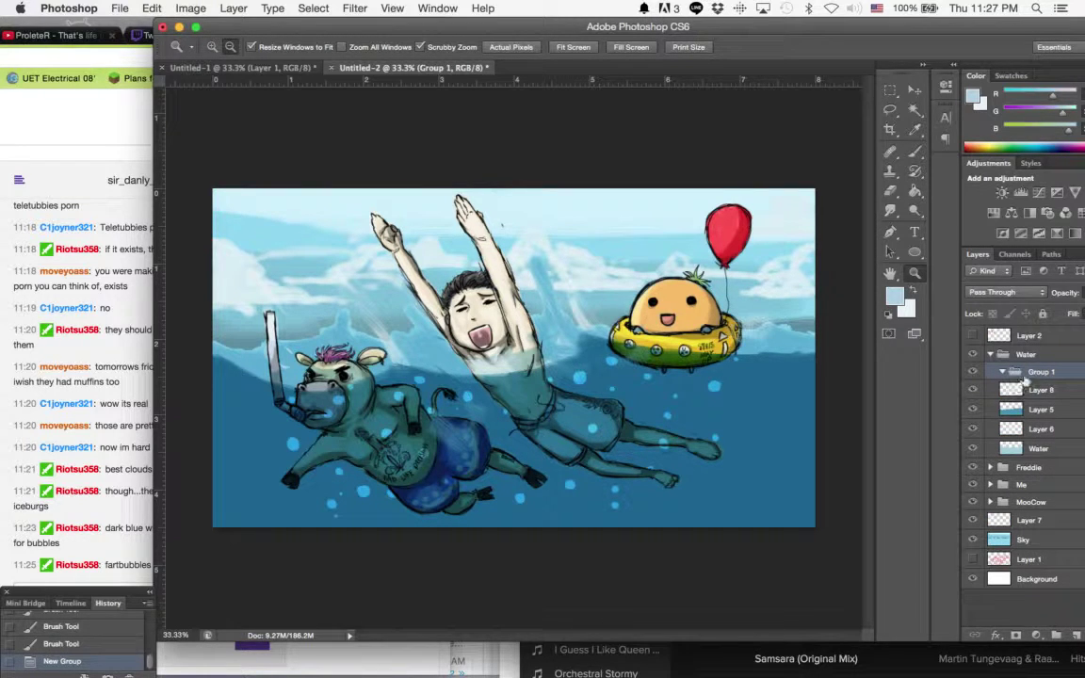
pyautogui.moveTo(1038, 448); pyautogui.dragTo(1064, 365)
pyautogui.press('Delete')
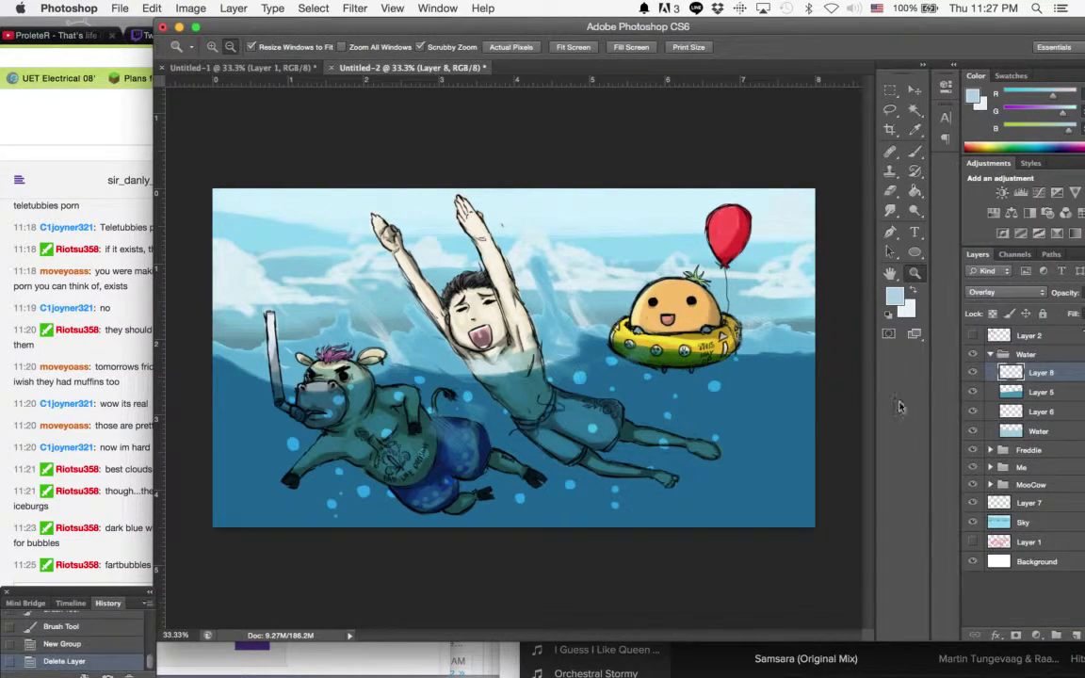
# Create a new layer above Layer 8 in the Water group and set its blend mode to Multiply
pyautogui.press('super+alt+shift+n')
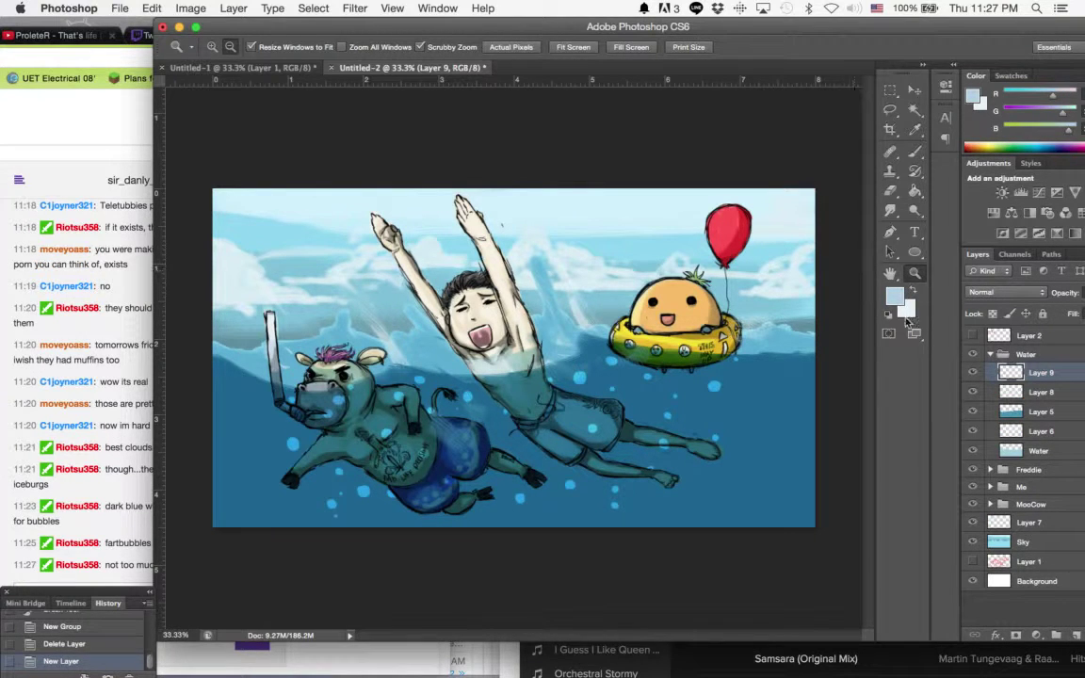
pyautogui.click(85, 473)
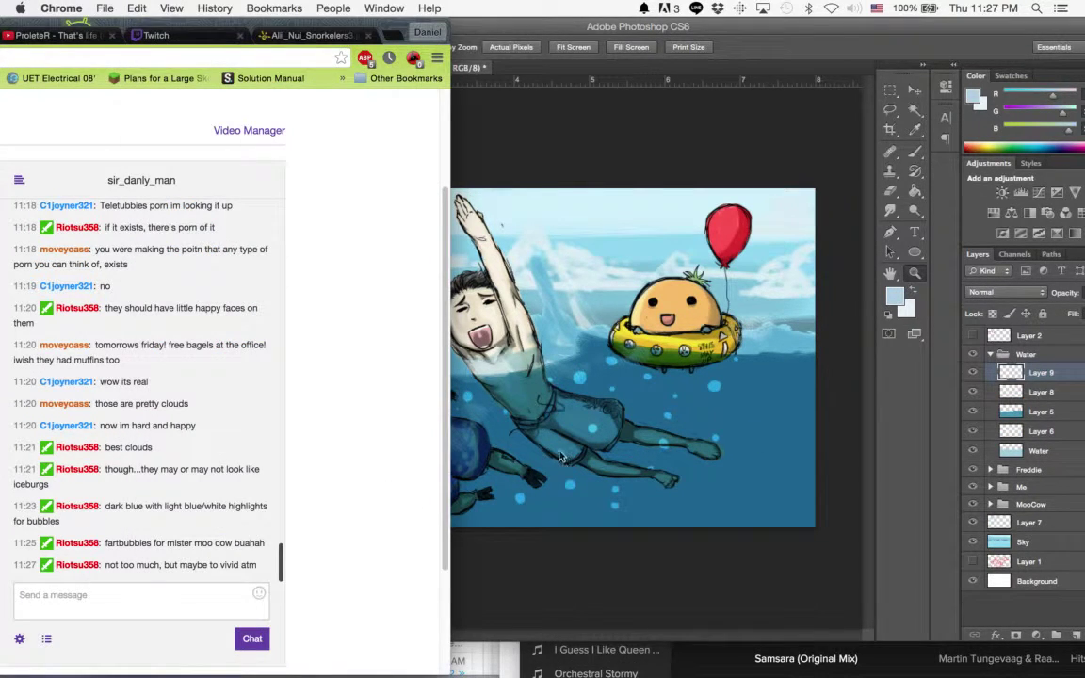
pyautogui.click(662, 429)
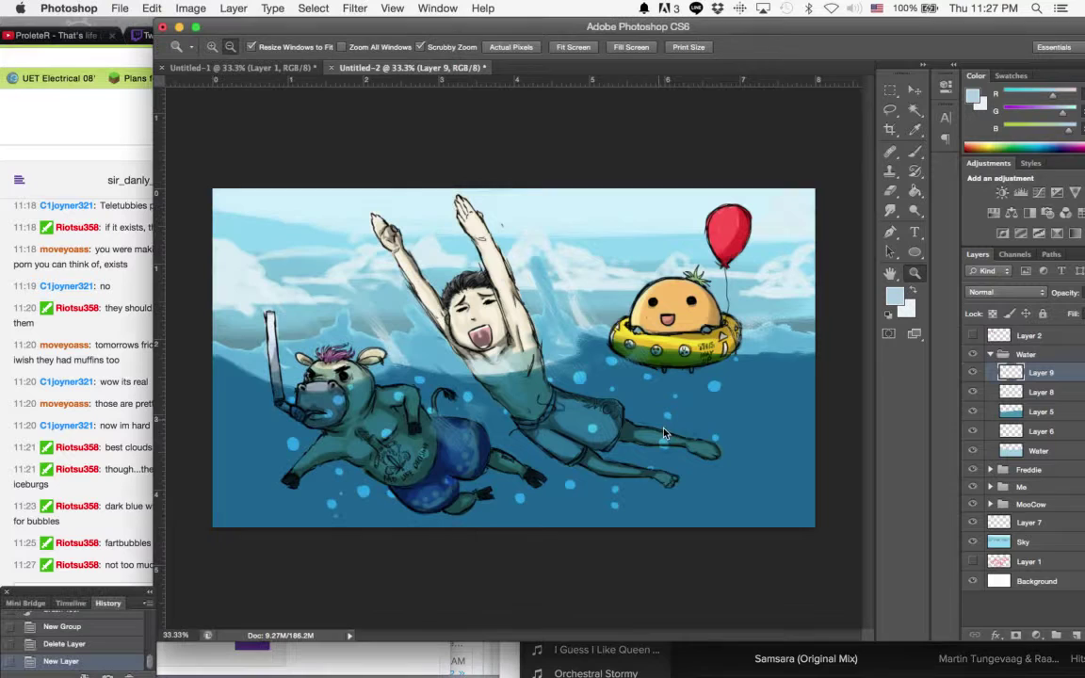
pyautogui.click(1003, 292)
pyautogui.click(998, 329)
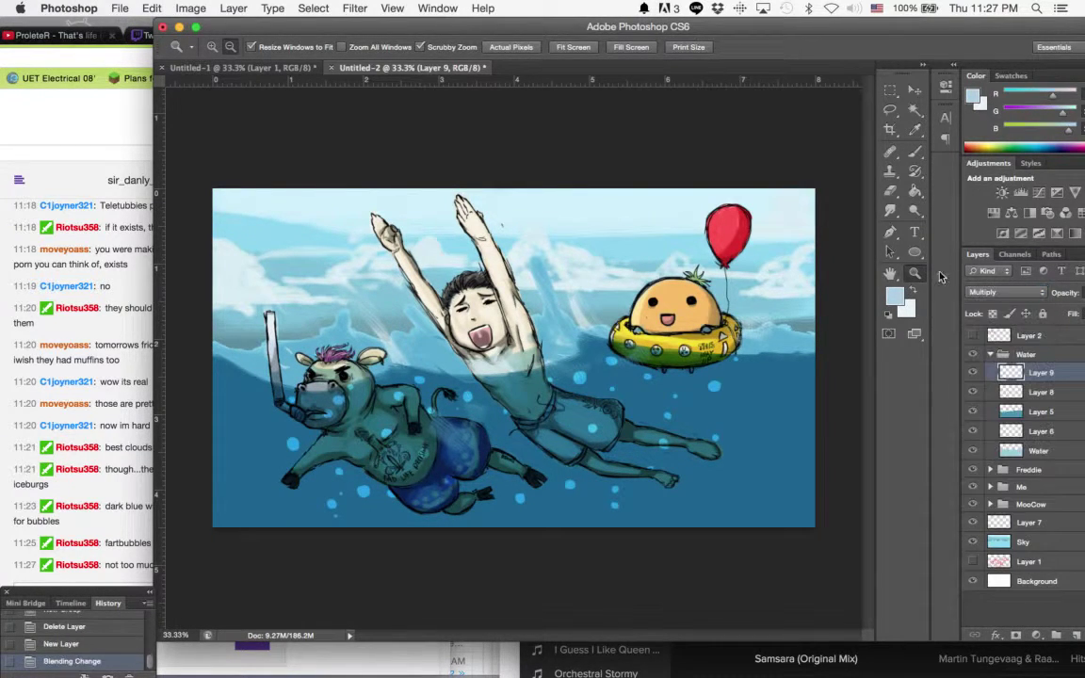
# Set the foreground colour for the brush to a medium blue, slightly lighter than the water colour sampled beside the man's legs
pyautogui.click(670, 414)
pyautogui.click(670, 415)
pyautogui.click(695, 401)
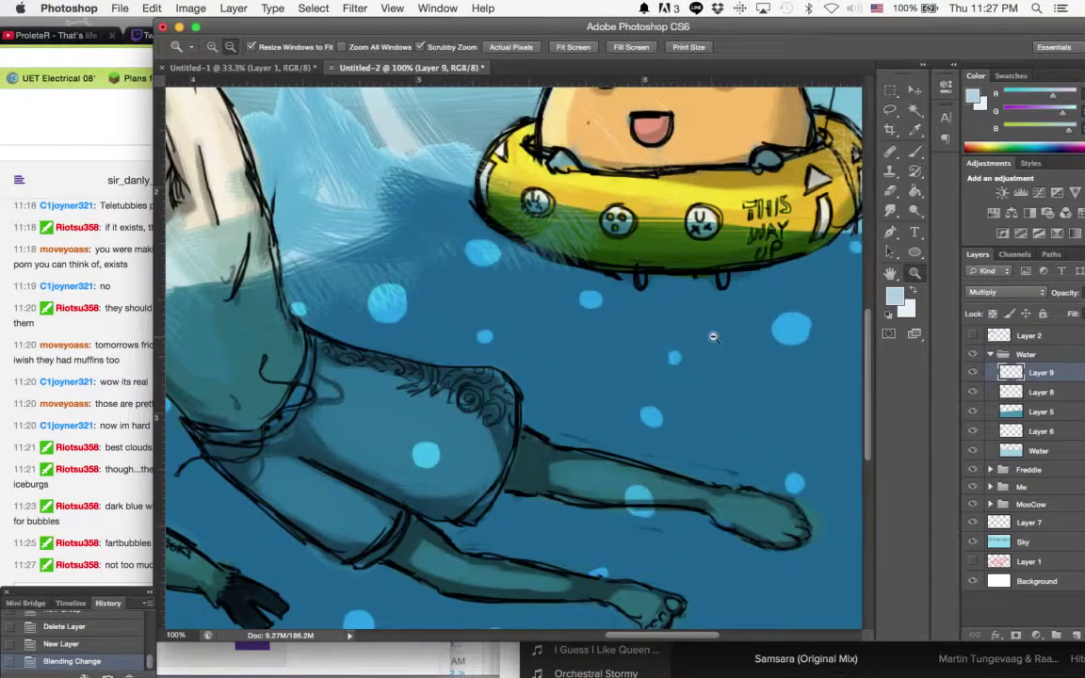
pyautogui.moveTo(716, 302); pyautogui.dragTo(684, 249)
pyautogui.click(916, 152)
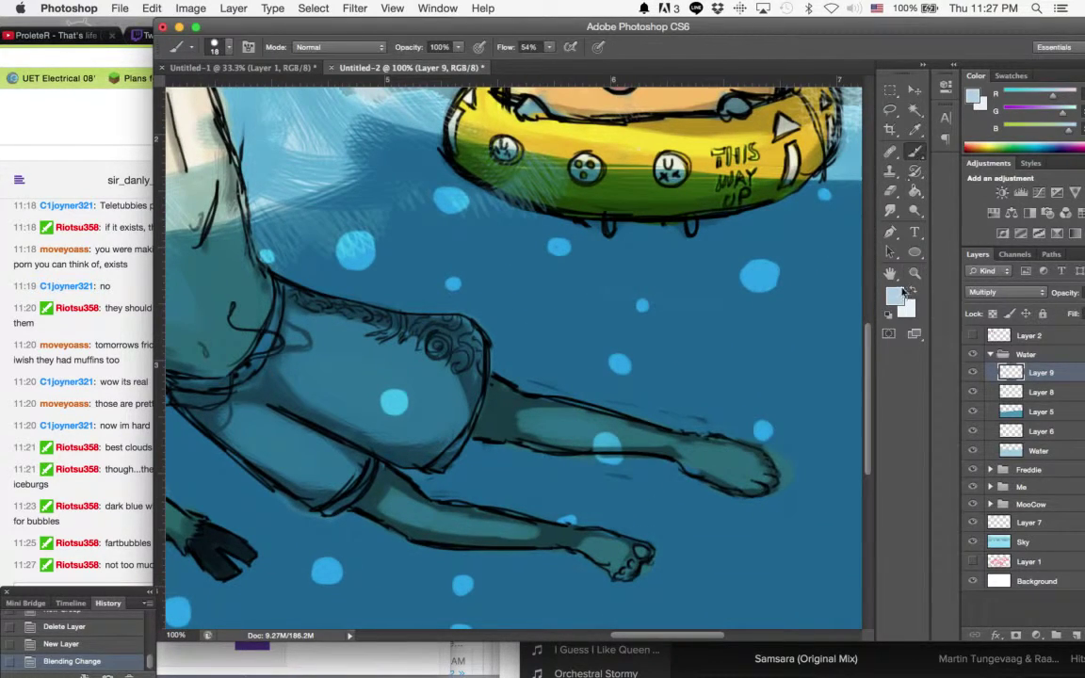
pyautogui.click(898, 293)
pyautogui.click(585, 328)
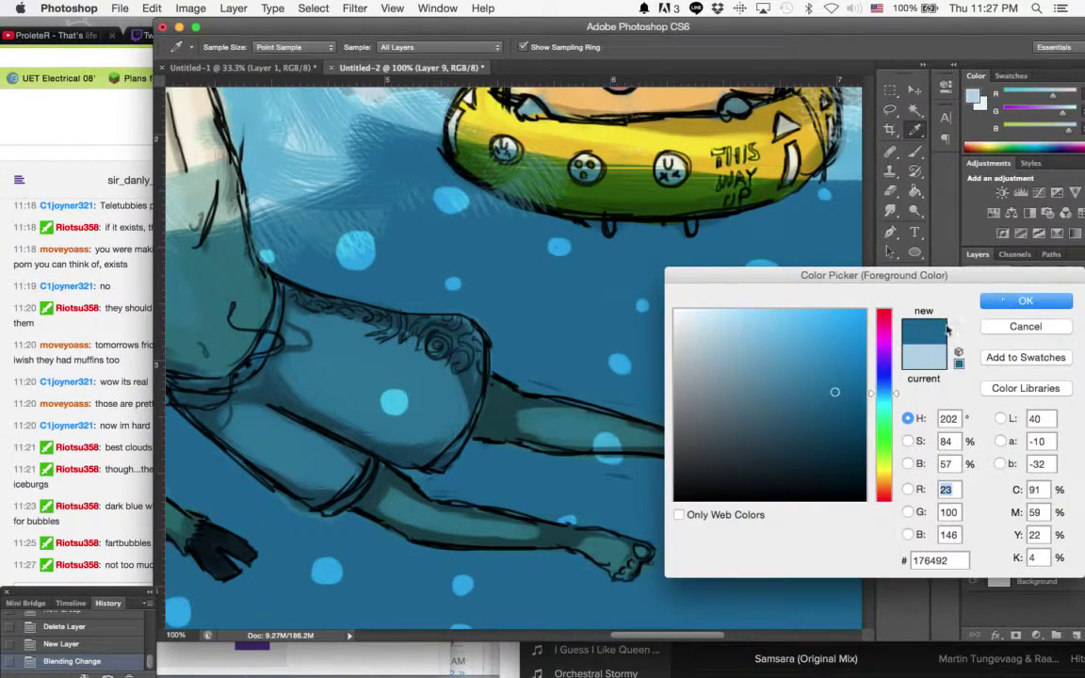
pyautogui.click(812, 370)
pyautogui.click(1020, 305)
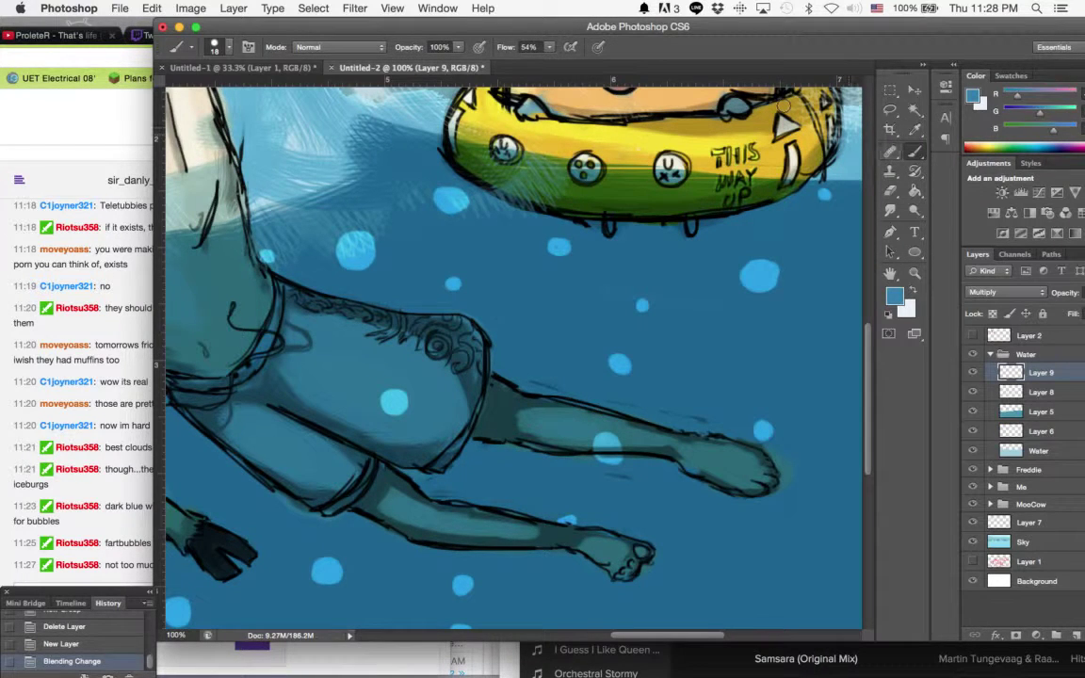
# Set the brush to a small 6 px tip
pyautogui.click(226, 50)
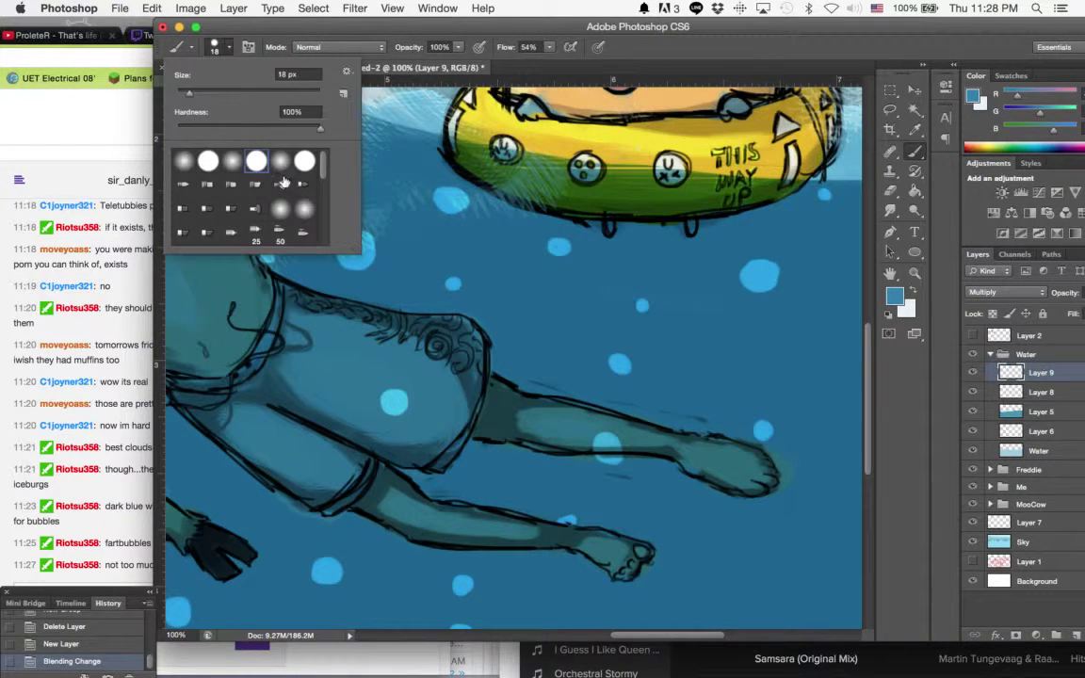
pyautogui.moveTo(201, 90); pyautogui.dragTo(169, 90)
pyautogui.click(214, 47)
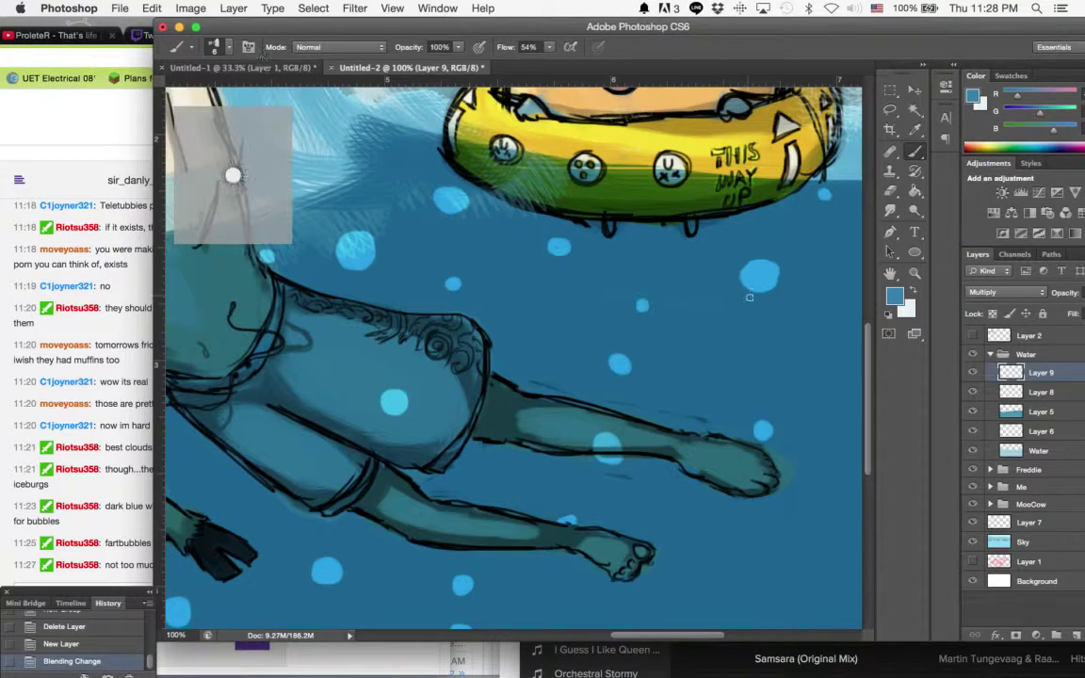
# Try shading the bubbles beside the man's feet on the Multiply layer, then remove the test strokes
pyautogui.moveTo(744, 282)
pyautogui.mouseDown()
pyautogui.moveTo(767, 285)
pyautogui.moveTo(774, 270)
pyautogui.moveTo(748, 285)
pyautogui.moveTo(762, 290)
pyautogui.moveTo(775, 281)
pyautogui.moveTo(741, 281)
pyautogui.moveTo(780, 282)
pyautogui.moveTo(740, 274)
pyautogui.moveTo(781, 276)
pyautogui.moveTo(750, 273)
pyautogui.mouseUp()
pyautogui.moveTo(751, 276)
pyautogui.mouseDown()
pyautogui.moveTo(769, 279)
pyautogui.moveTo(763, 255)
pyautogui.moveTo(757, 274)
pyautogui.mouseUp()
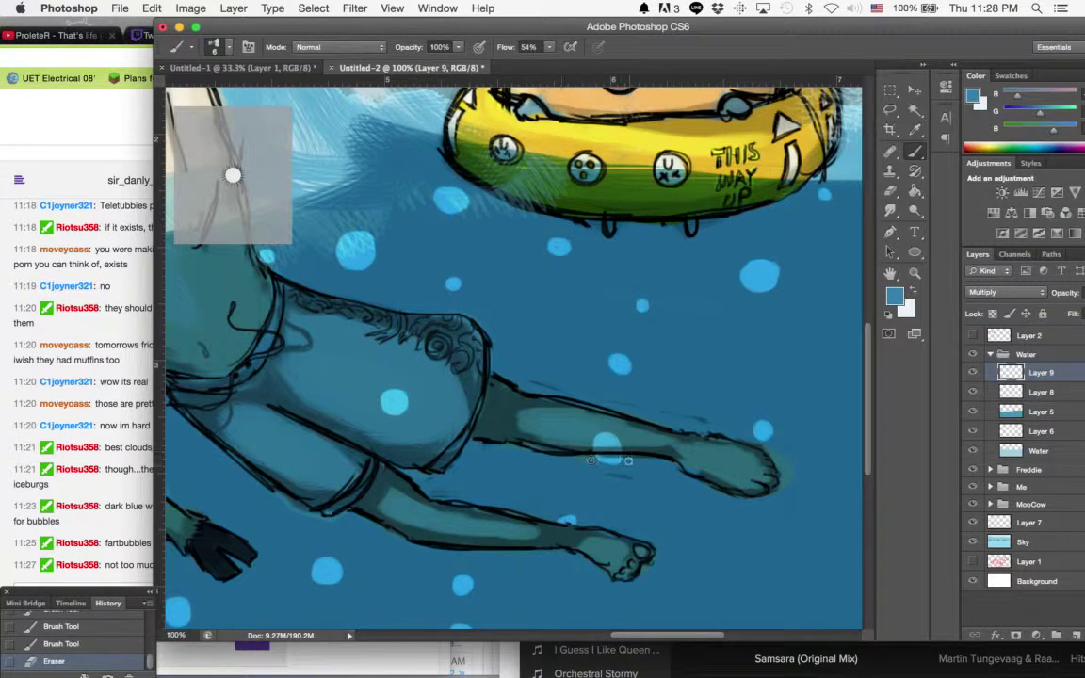
pyautogui.moveTo(609, 455); pyautogui.dragTo(621, 457)
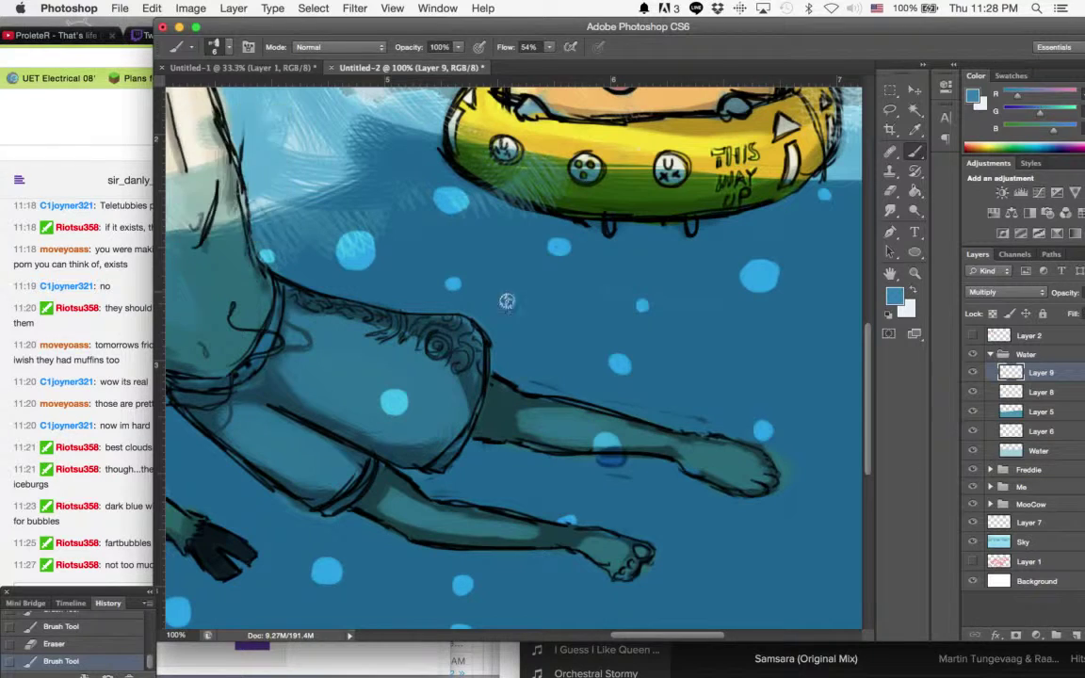
pyautogui.press('super+z')
pyautogui.press('e')
pyautogui.moveTo(632, 451); pyautogui.dragTo(643, 446)
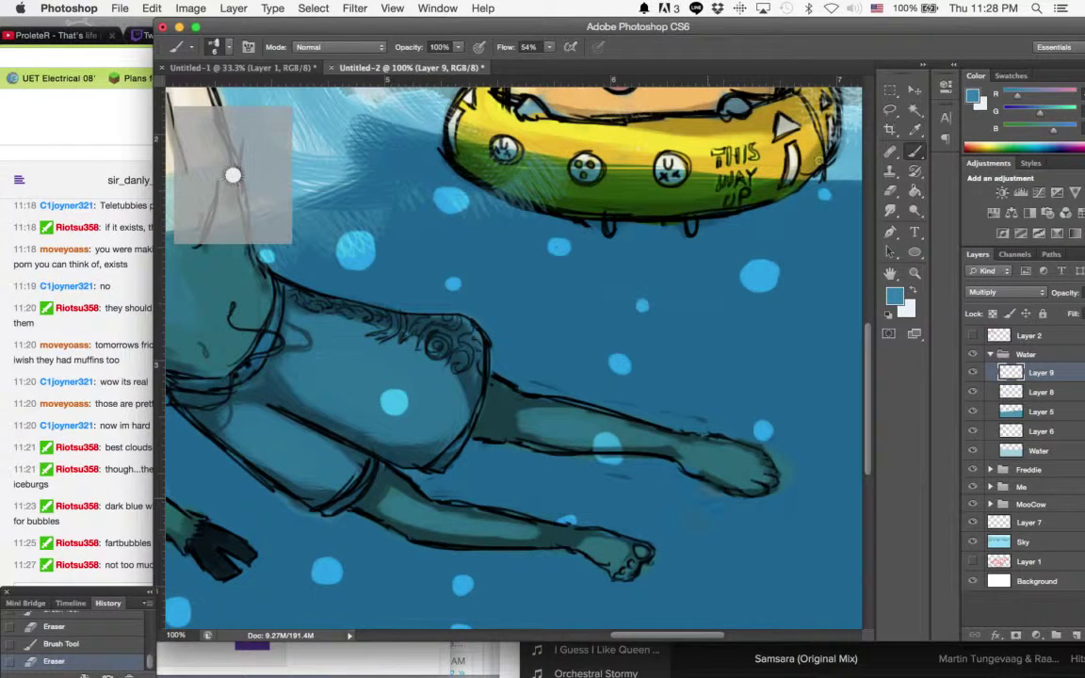
# Try the Dissolve blend mode on Layer 9 with a test stroke, and settle on Darken
pyautogui.moveTo(855, 27); pyautogui.dragTo(796, 26)
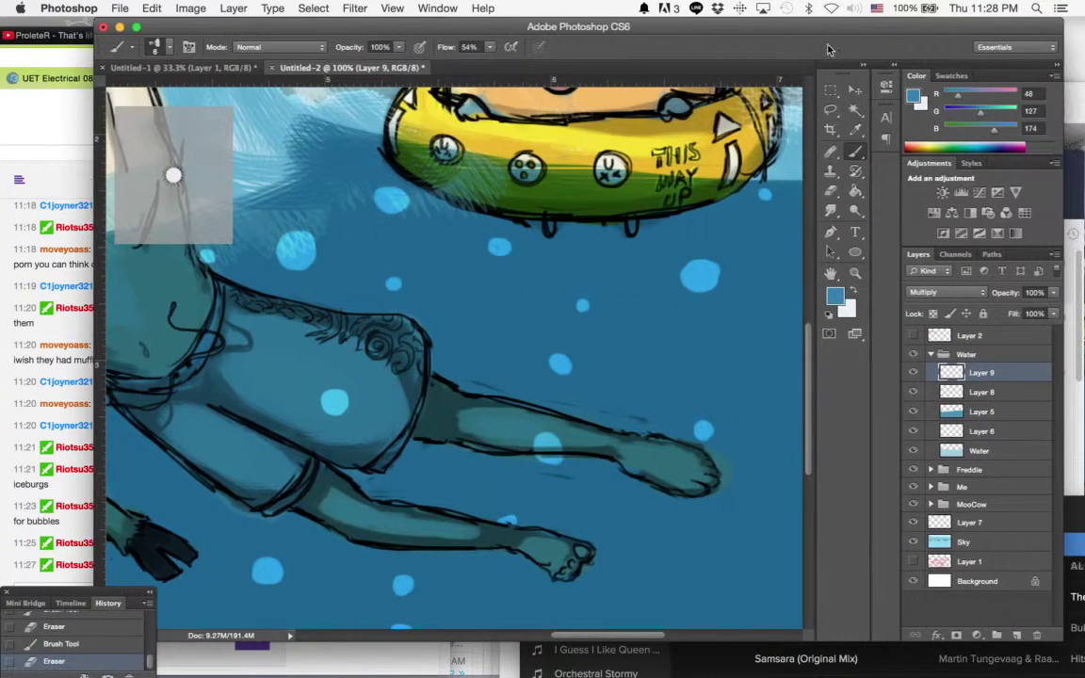
pyautogui.click(942, 292)
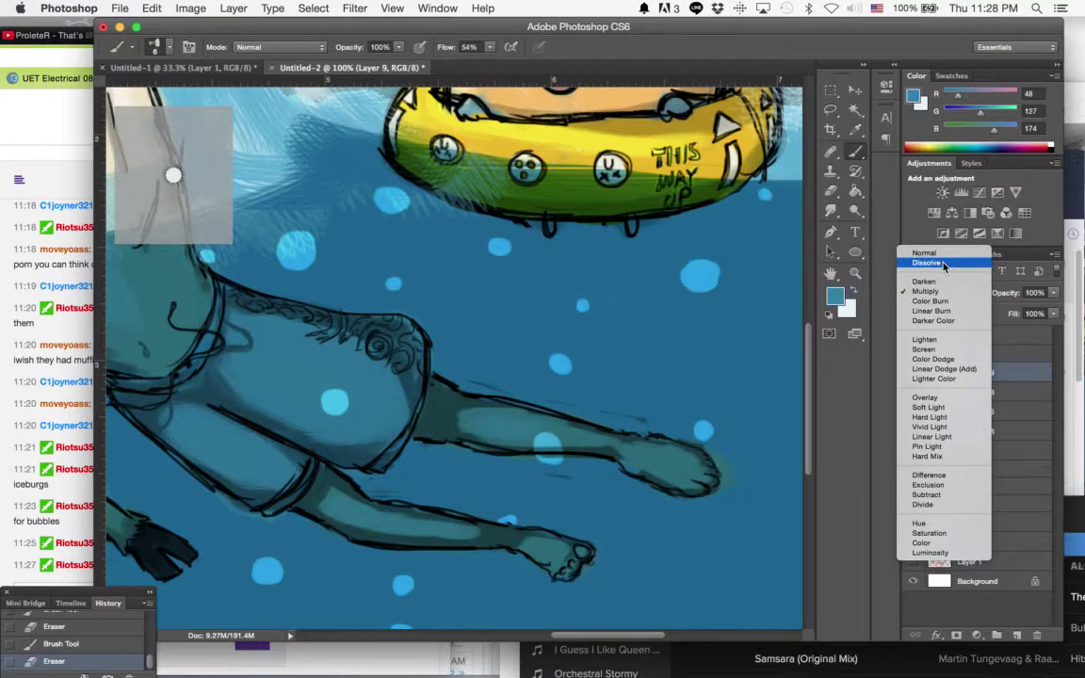
pyautogui.click(943, 264)
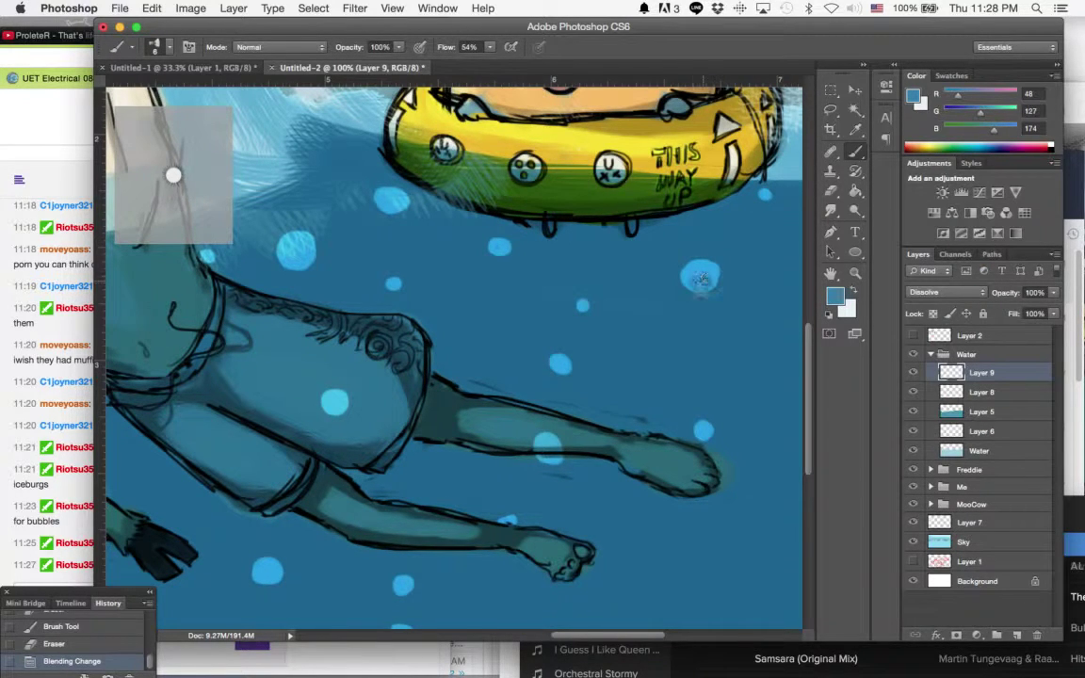
pyautogui.click(942, 292)
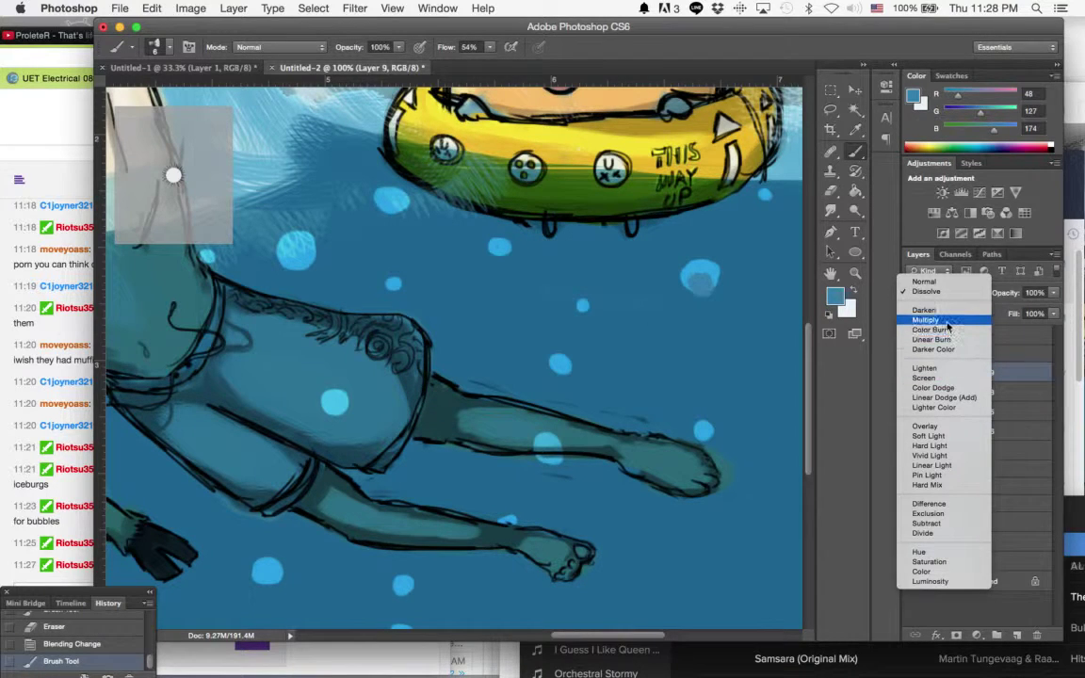
pyautogui.click(933, 309)
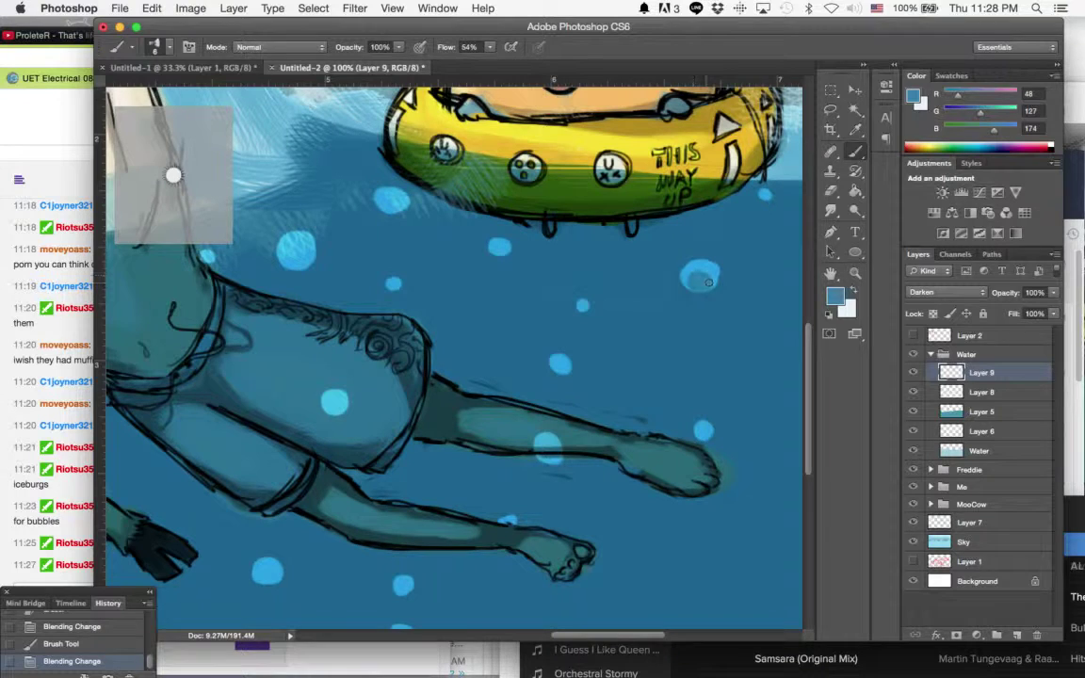
# Shade the lower part of the large bubble below the yellow swim ring and the small bubble above the man's foot
pyautogui.moveTo(712, 287); pyautogui.dragTo(703, 279)
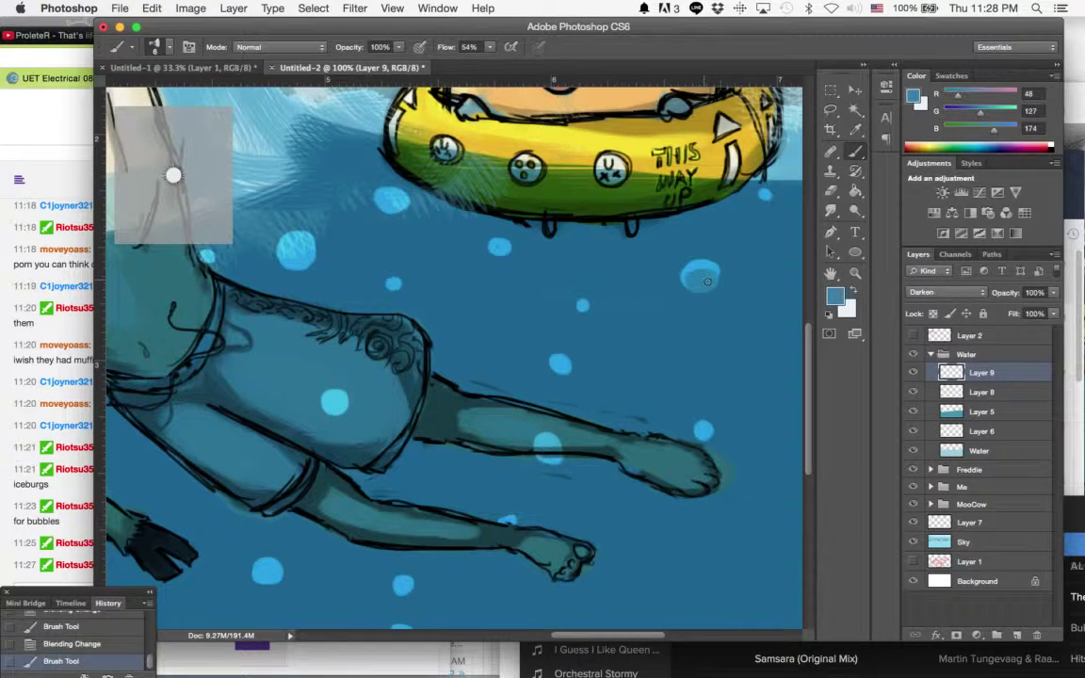
pyautogui.moveTo(706, 440); pyautogui.dragTo(705, 432)
pyautogui.click(701, 432)
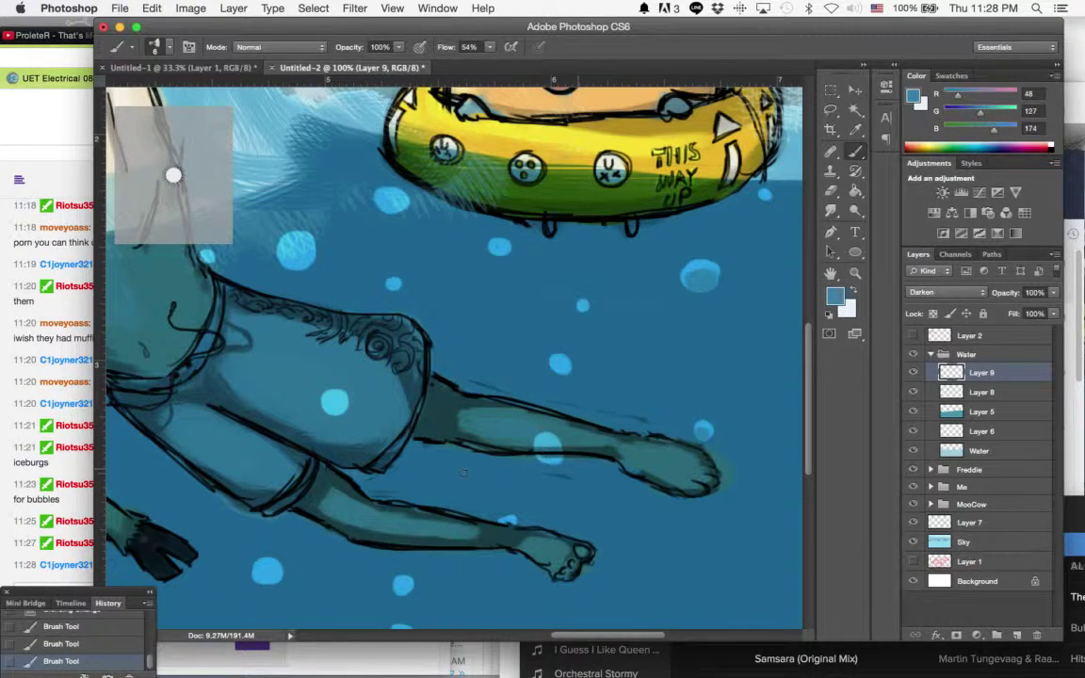
# Read the latest stream chat messages in Chrome, return to Photoshop and reposition its window to leave the chat readable
pyautogui.click(88, 520)
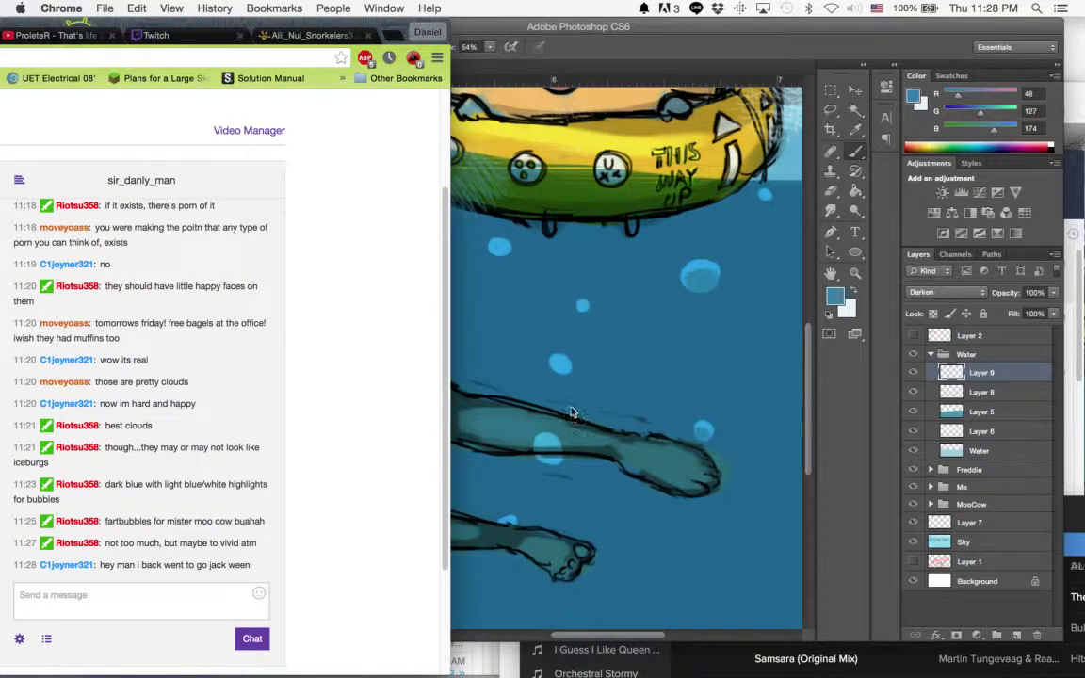
pyautogui.click(571, 409)
pyautogui.moveTo(500, 24); pyautogui.dragTo(626, 7)
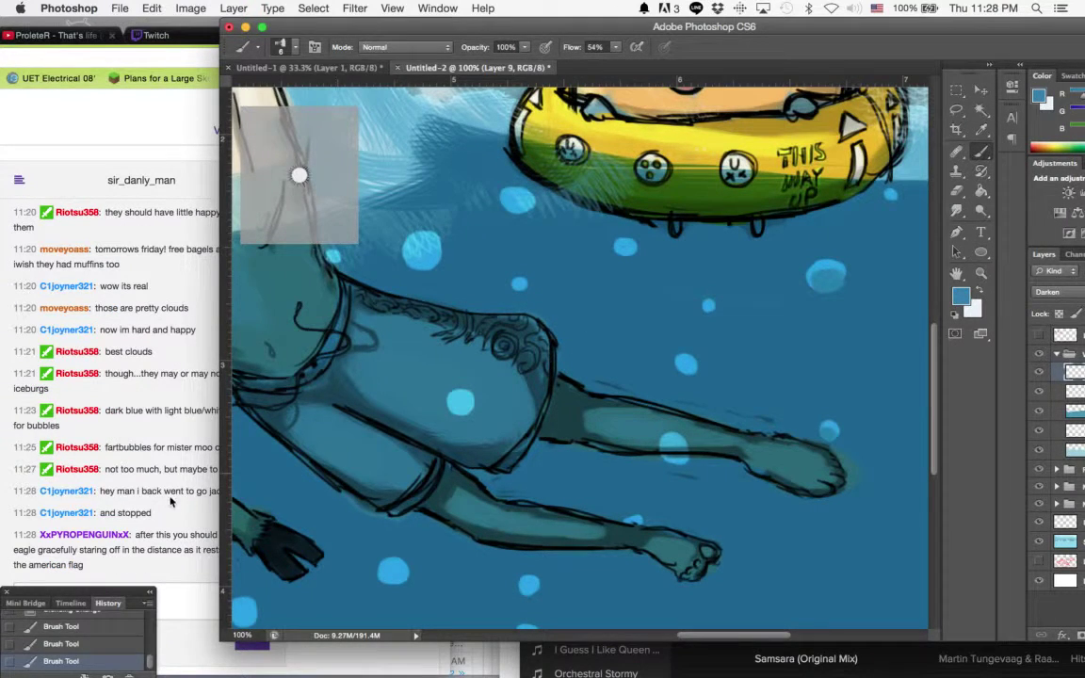
pyautogui.click(171, 502)
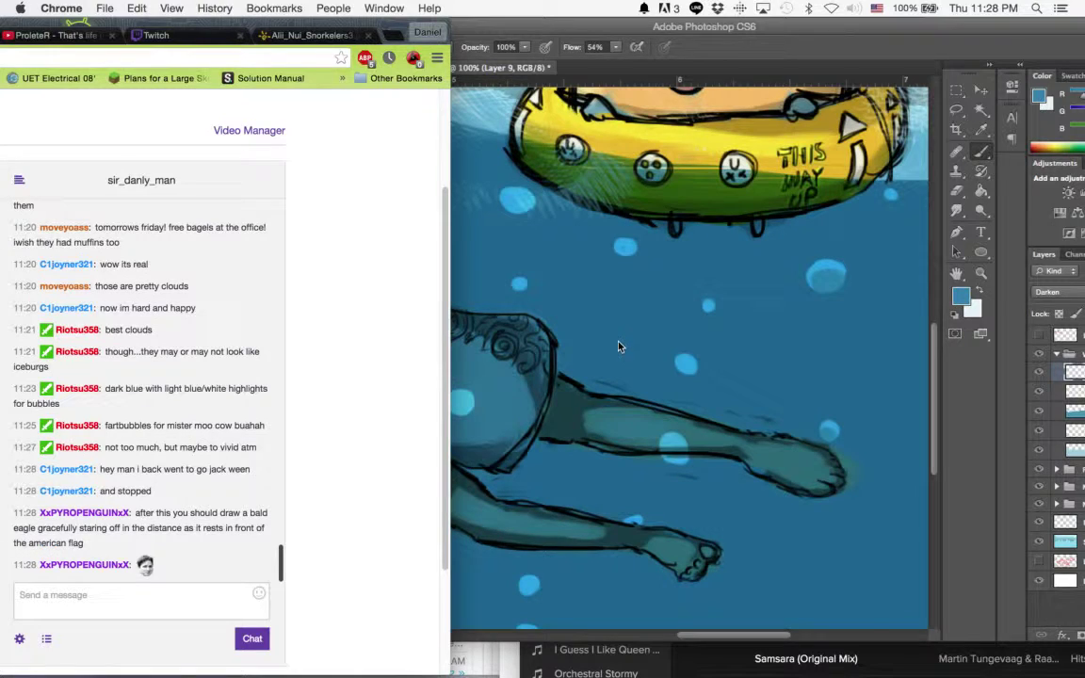
pyautogui.click(619, 347)
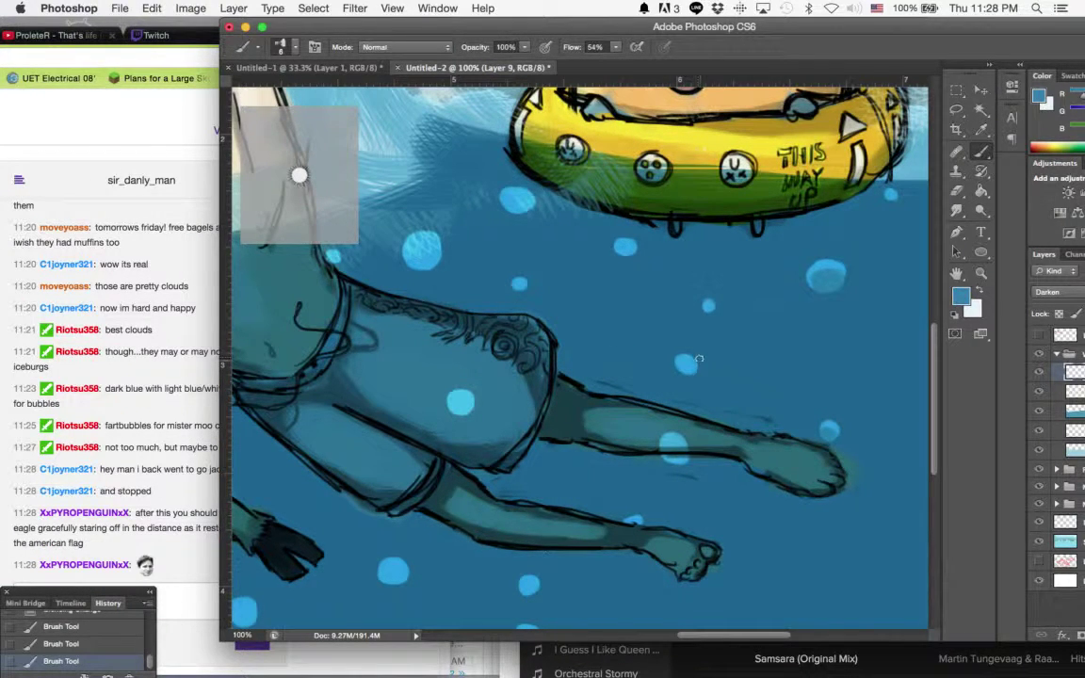
pyautogui.moveTo(621, 44); pyautogui.dragTo(671, 21)
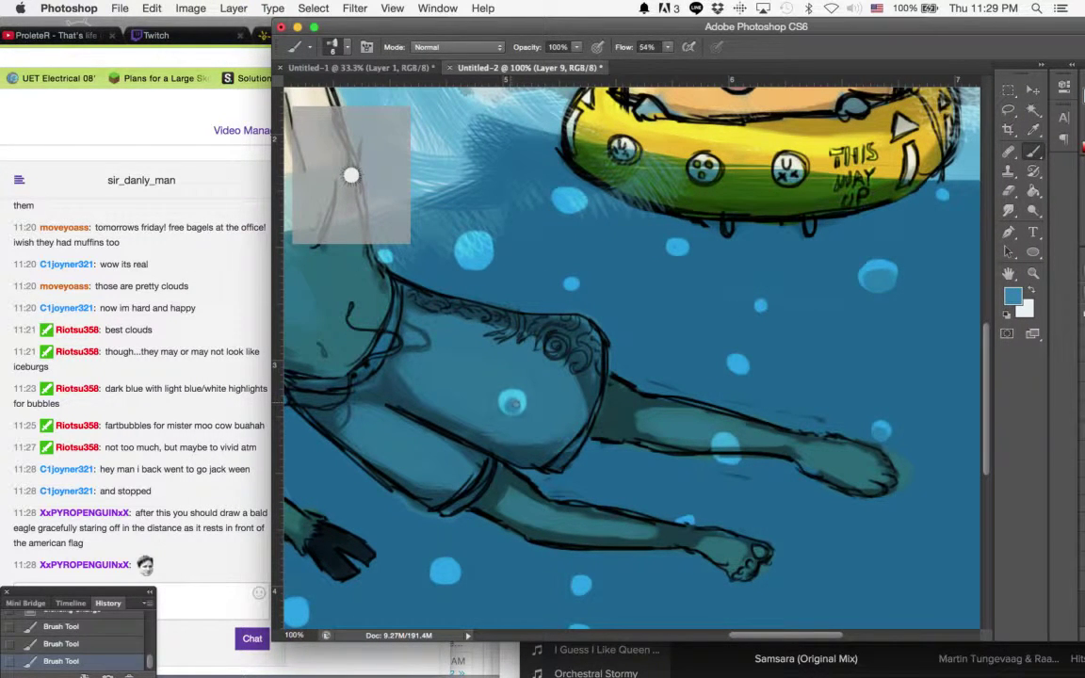
# Shade the bubbles on the man's shorts, below his legs and near the bottom edge of the canvas on Layer 9
pyautogui.moveTo(515, 404); pyautogui.dragTo(509, 404)
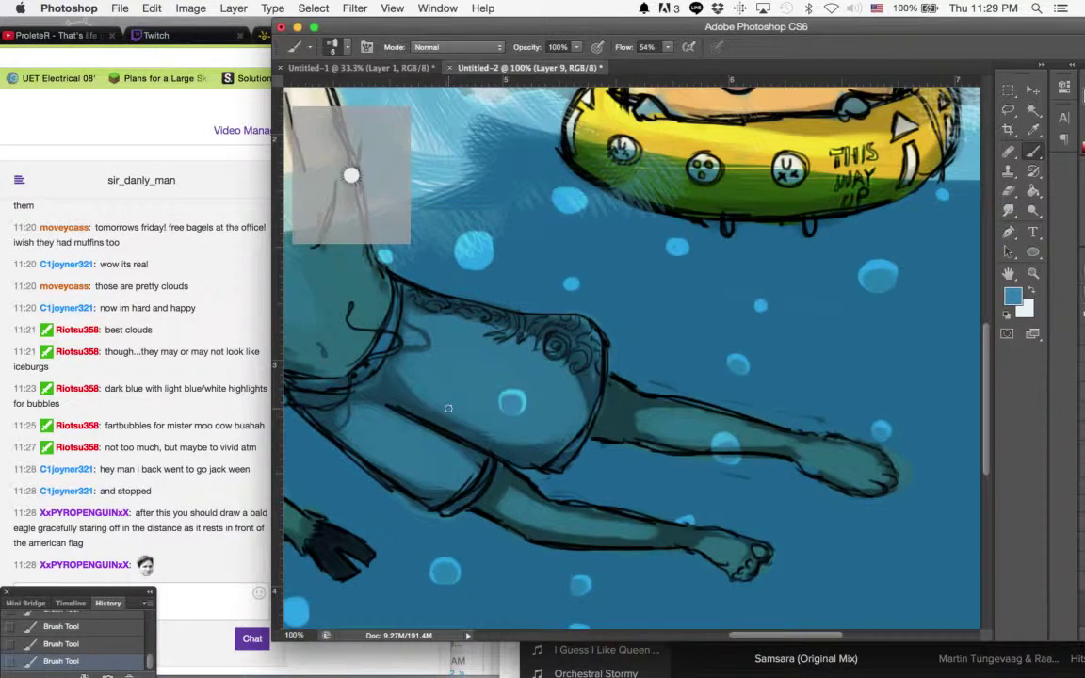
pyautogui.moveTo(556, 463); pyautogui.dragTo(584, 342)
pyautogui.rightClick(626, 523)
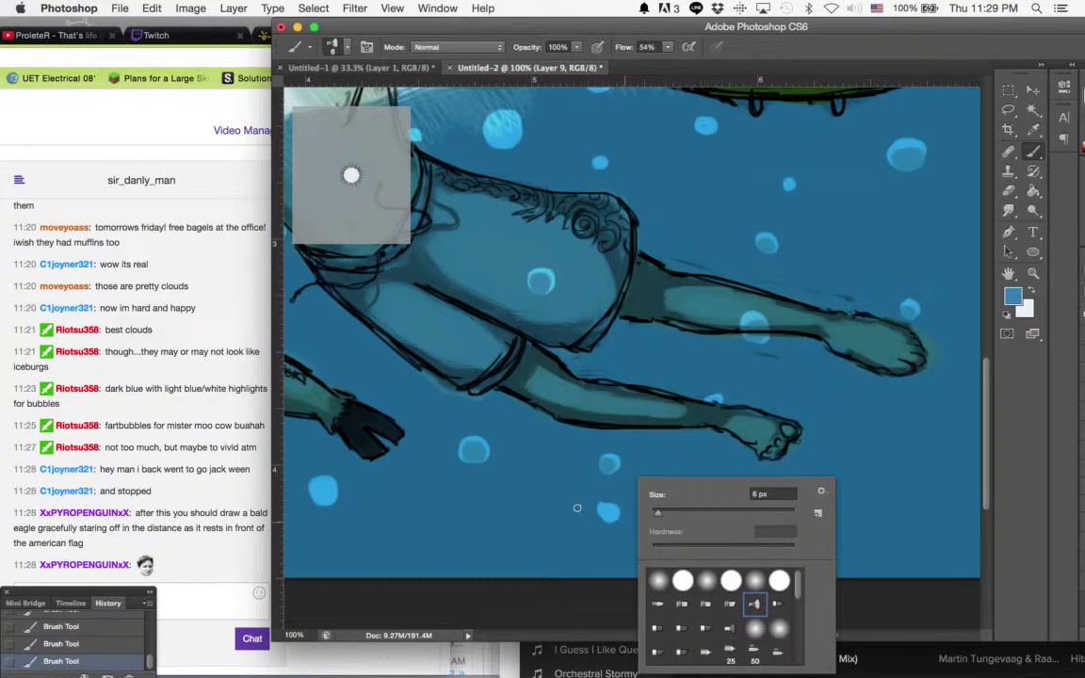
pyautogui.moveTo(602, 518); pyautogui.dragTo(605, 518)
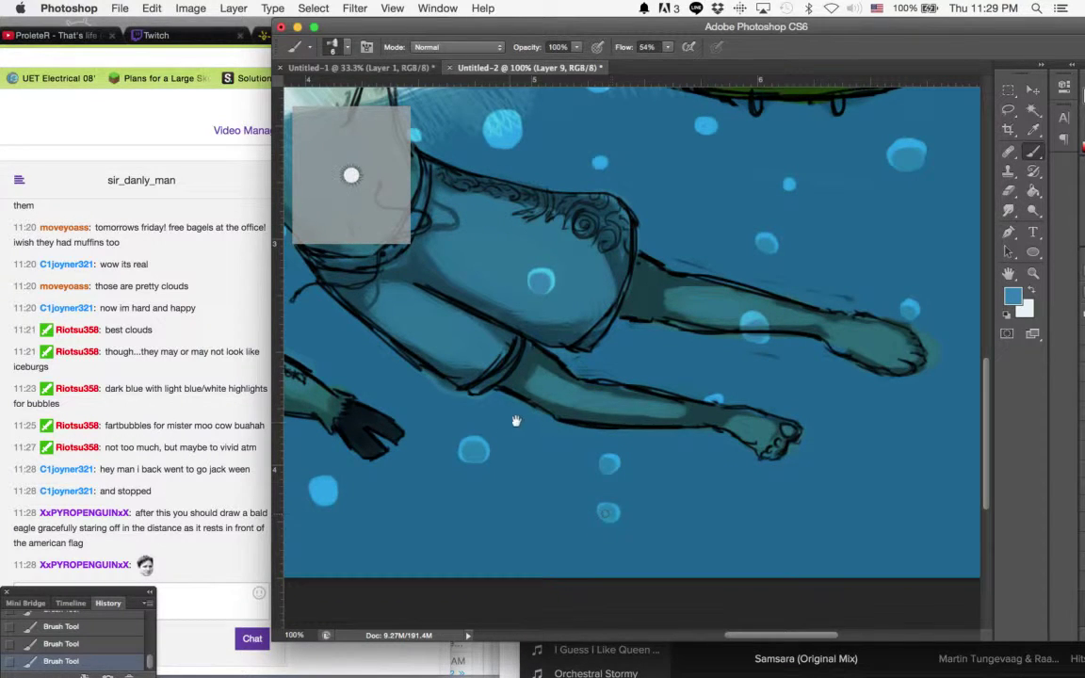
pyautogui.moveTo(516, 421)
pyautogui.mouseDown()
pyautogui.moveTo(581, 383)
pyautogui.moveTo(615, 377)
pyautogui.mouseUp()
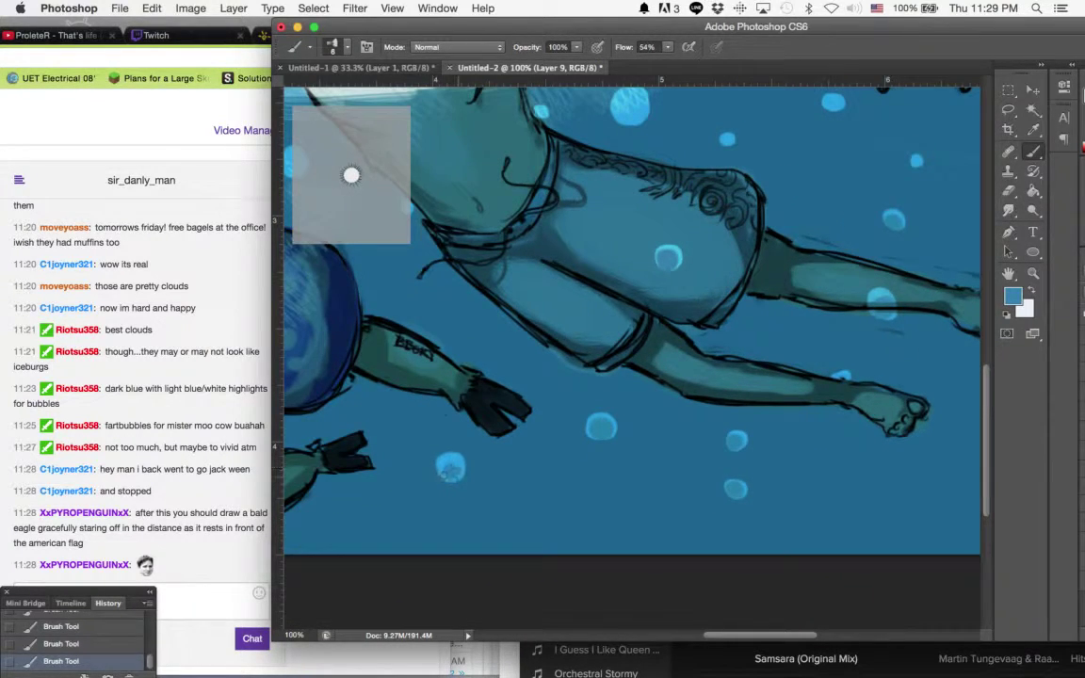
pyautogui.moveTo(444, 475); pyautogui.dragTo(459, 475)
# Shade the undersides of the bubbles between the man's waist and the yellow swim ring
pyautogui.scroll(5, 594, 339)
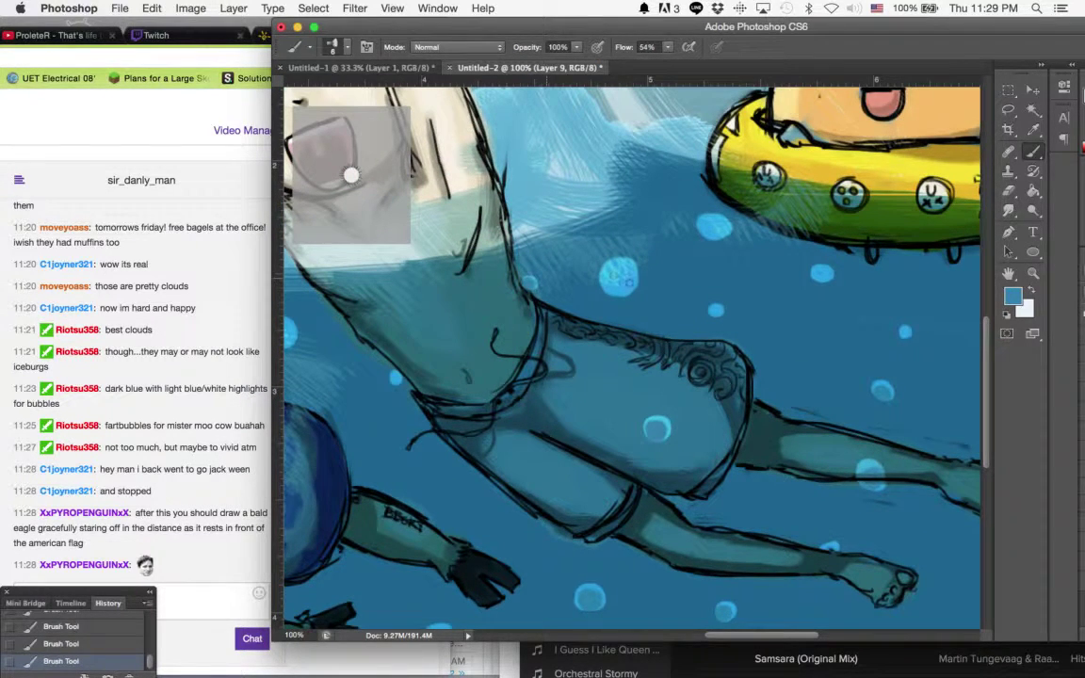
pyautogui.moveTo(628, 282); pyautogui.dragTo(627, 292)
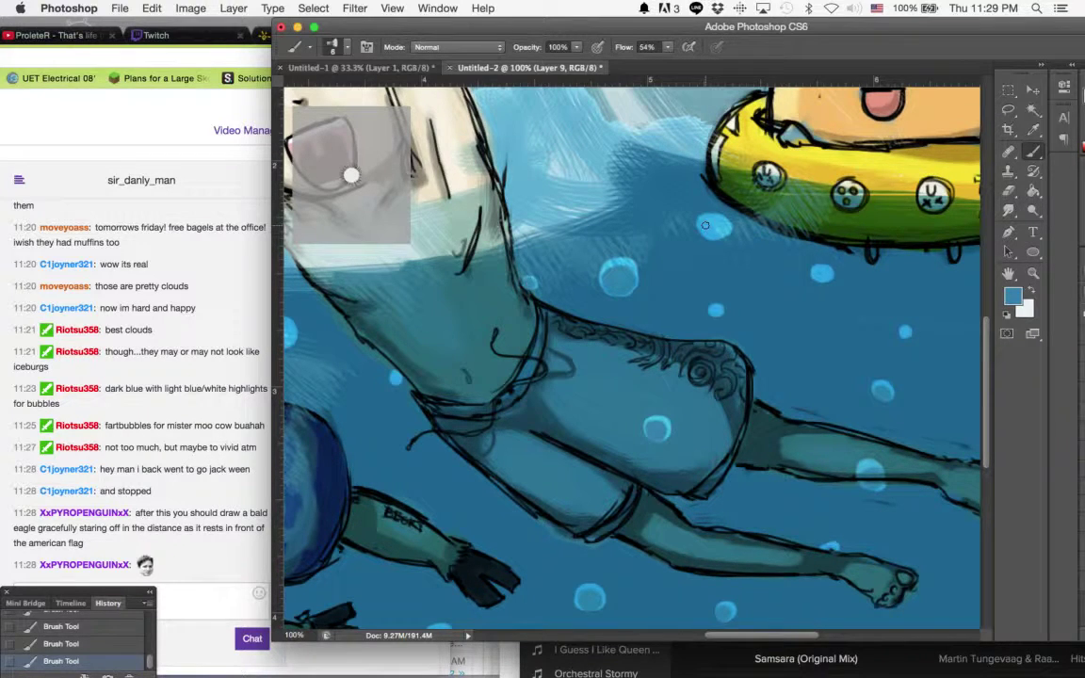
pyautogui.moveTo(704, 225); pyautogui.dragTo(720, 228)
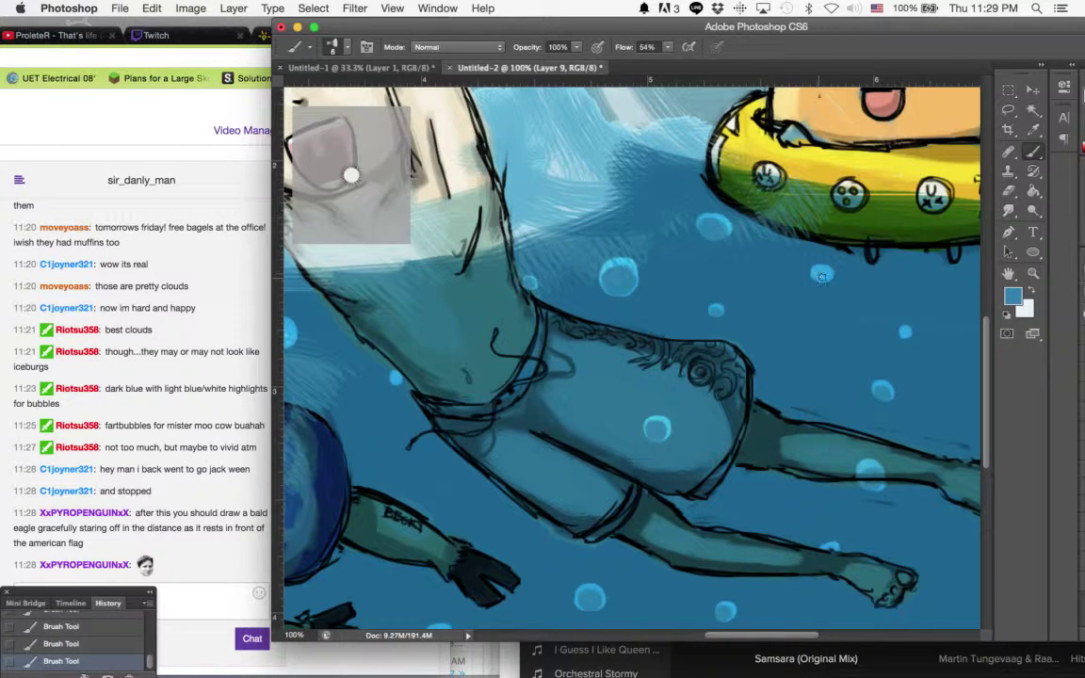
pyautogui.hscroll(4, 830, 276)
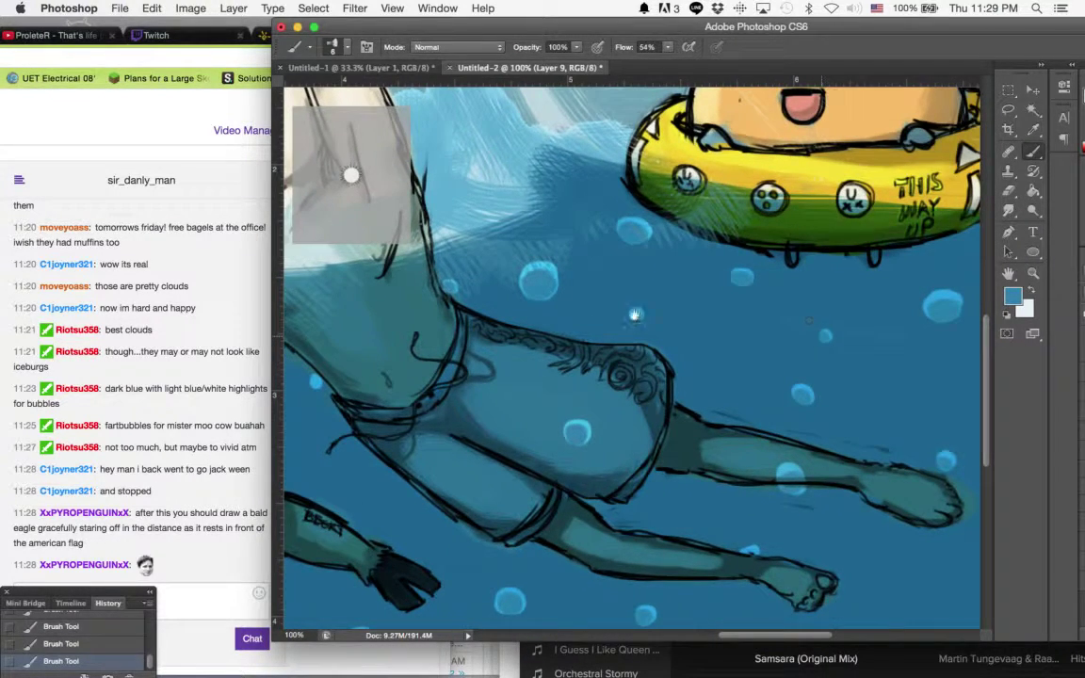
# Shade the bubbles between the man's waist and the cow's tail with the same medium blue
pyautogui.hscroll(-5, 635, 314)
pyautogui.scroll(-2, 635, 315)
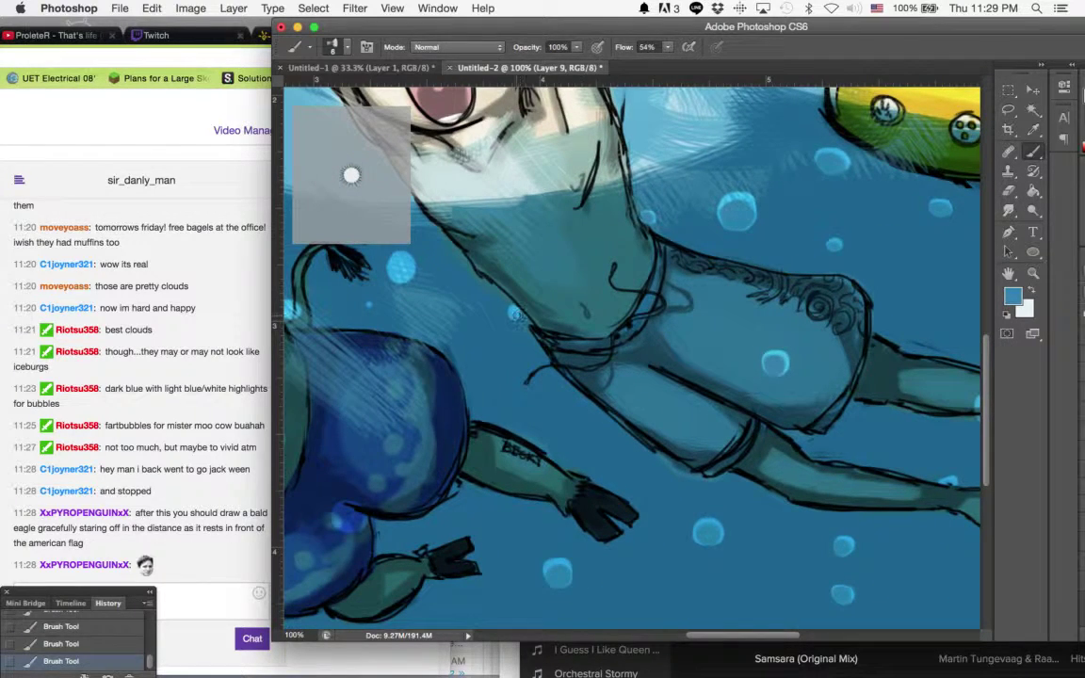
pyautogui.hscroll(-4, 622, 282)
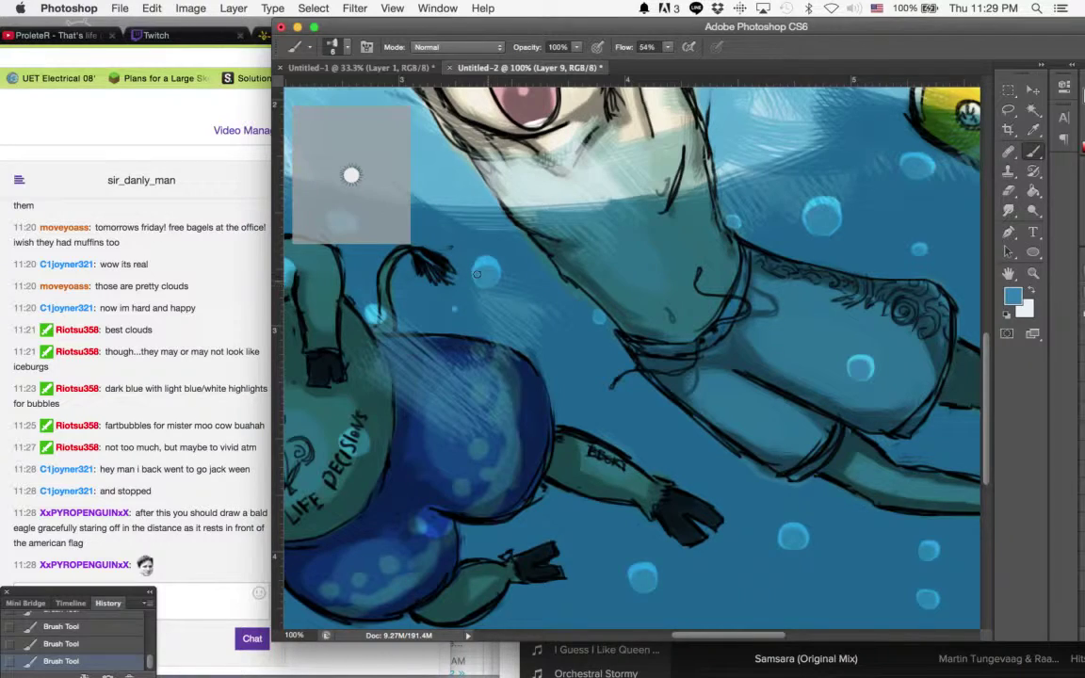
pyautogui.scroll(2, 543, 306)
pyautogui.hscroll(-6, 537, 315)
pyautogui.scroll(-2, 537, 316)
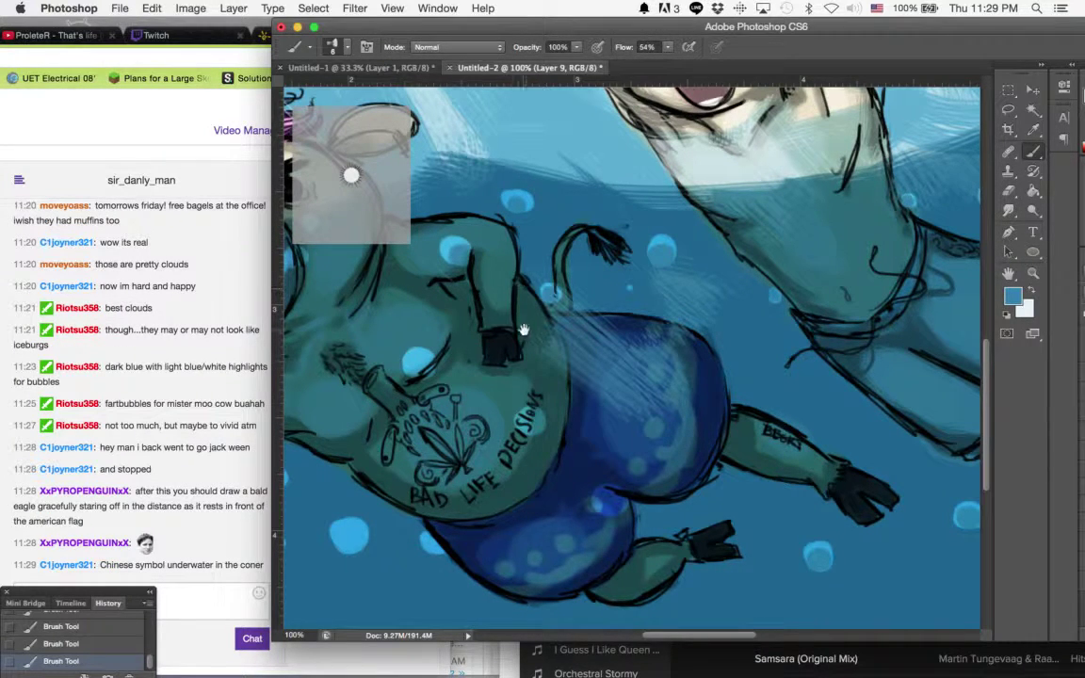
# Shade the bubbles on the cow's chest and tattooed belly and those in the water below the belly
pyautogui.scroll(-3, 490, 267)
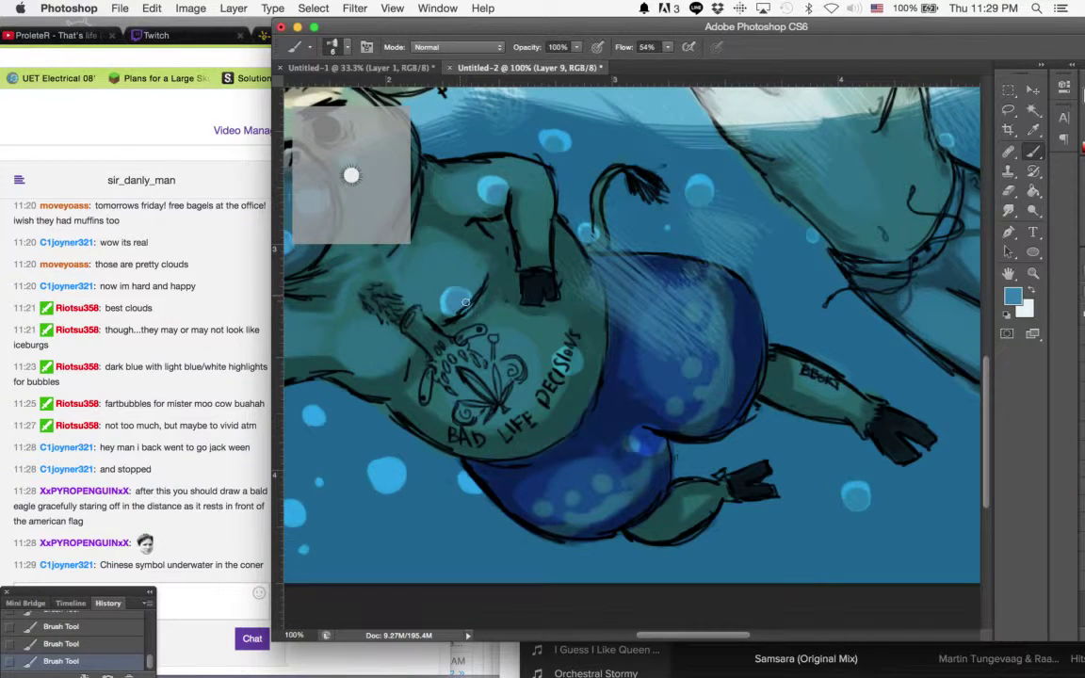
pyautogui.moveTo(466, 302); pyautogui.dragTo(465, 295)
pyautogui.moveTo(565, 364); pyautogui.dragTo(578, 361)
pyautogui.moveTo(471, 415); pyautogui.dragTo(564, 382)
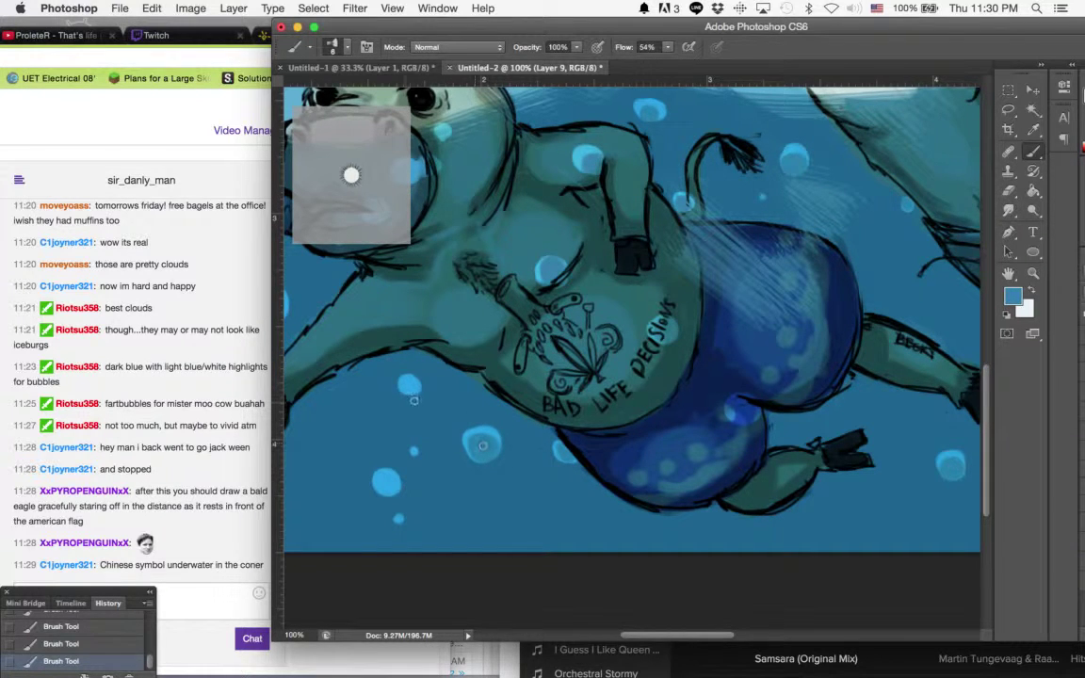
pyautogui.moveTo(411, 392); pyautogui.dragTo(412, 390)
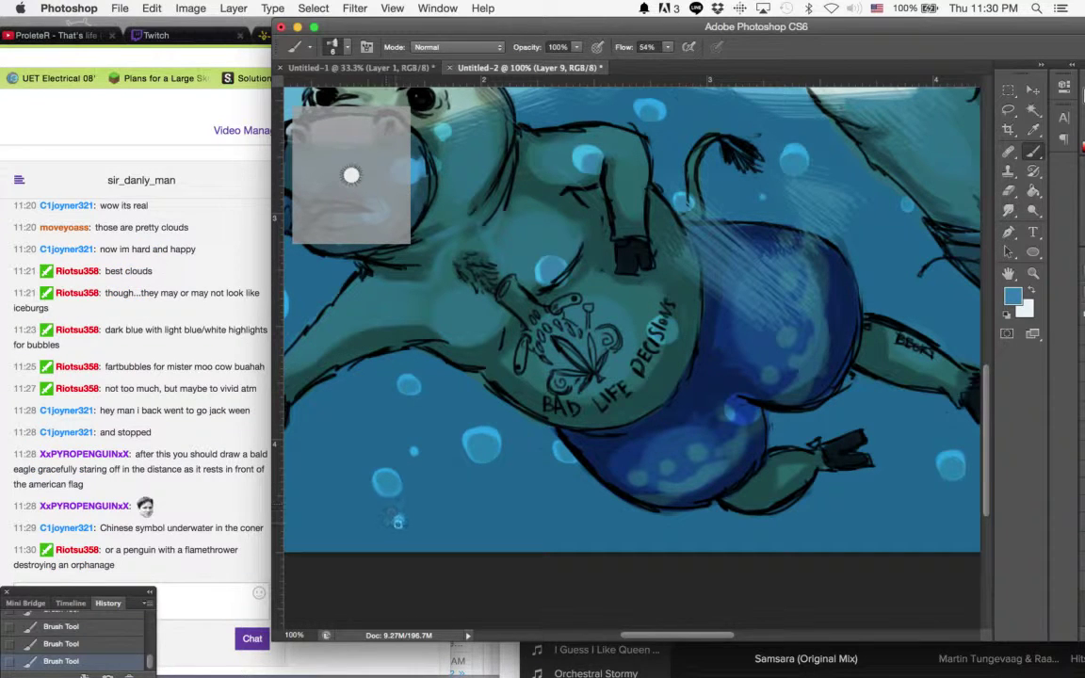
pyautogui.click(398, 520)
# Shade the large bubble beside the cow's outstretched arm and the bubbles on its snout
pyautogui.hscroll(-5, 452, 424)
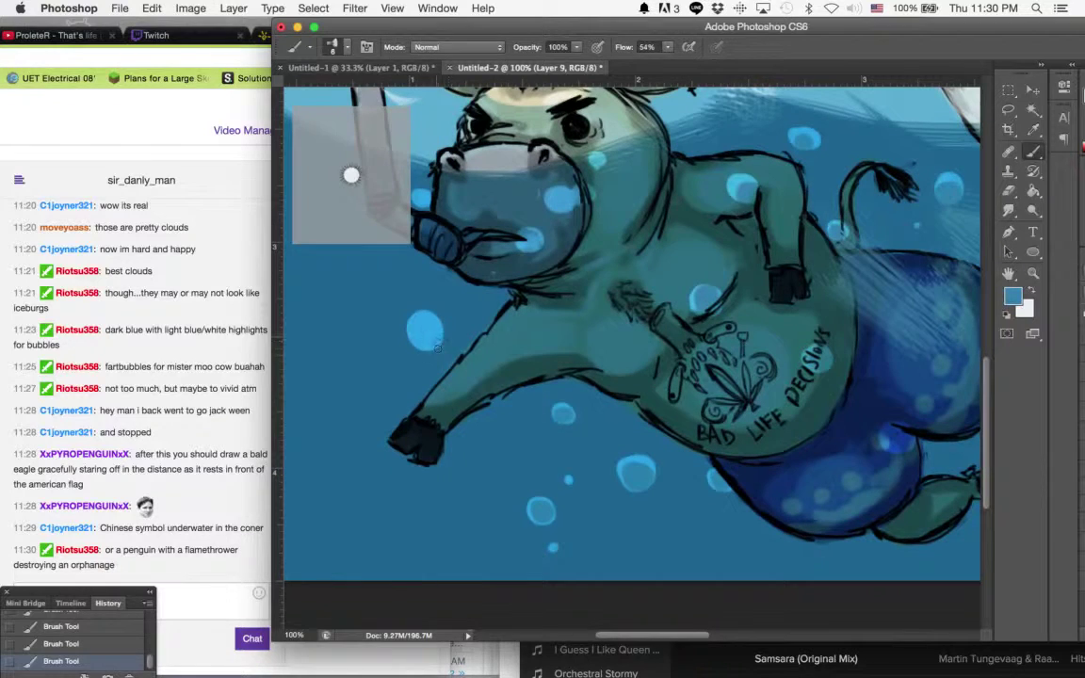
pyautogui.moveTo(419, 323); pyautogui.dragTo(414, 332)
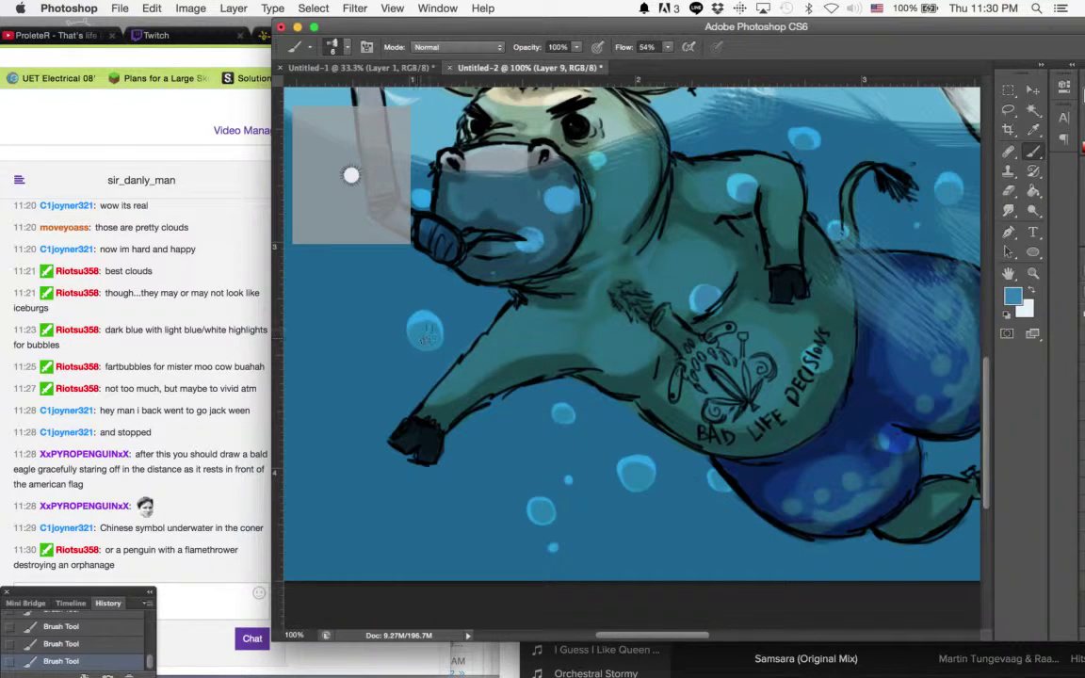
pyautogui.click(534, 237)
pyautogui.click(568, 199)
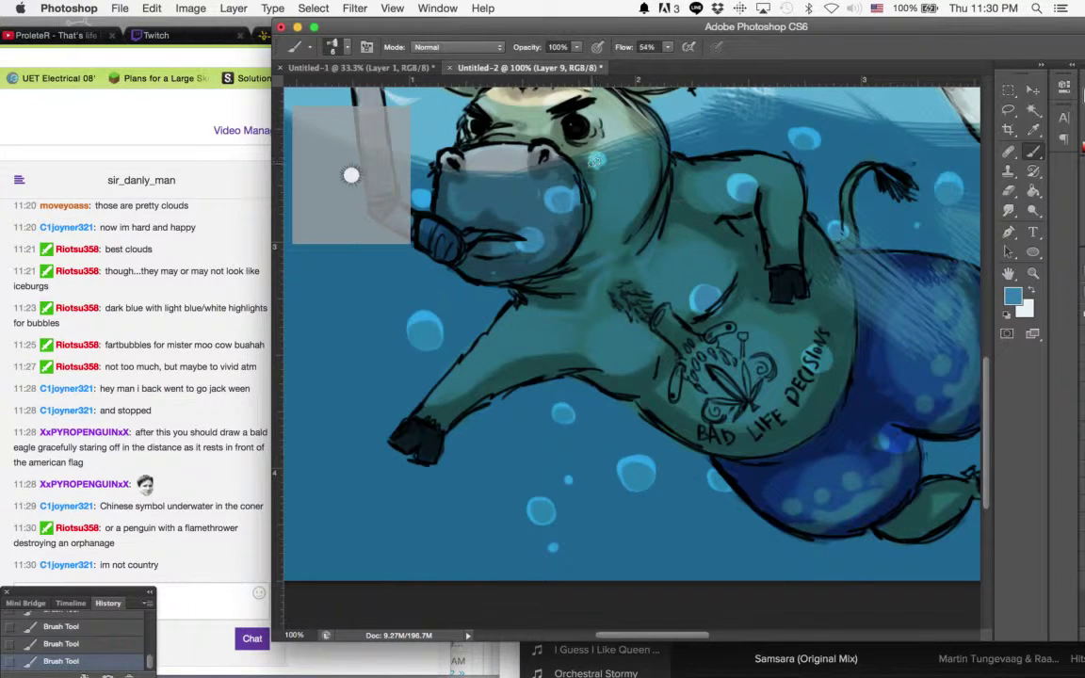
# Examine the shaded bubbles around the cow's head and body and the water surface above it
pyautogui.scroll(3, 556, 197)
pyautogui.hscroll(-3, 556, 197)
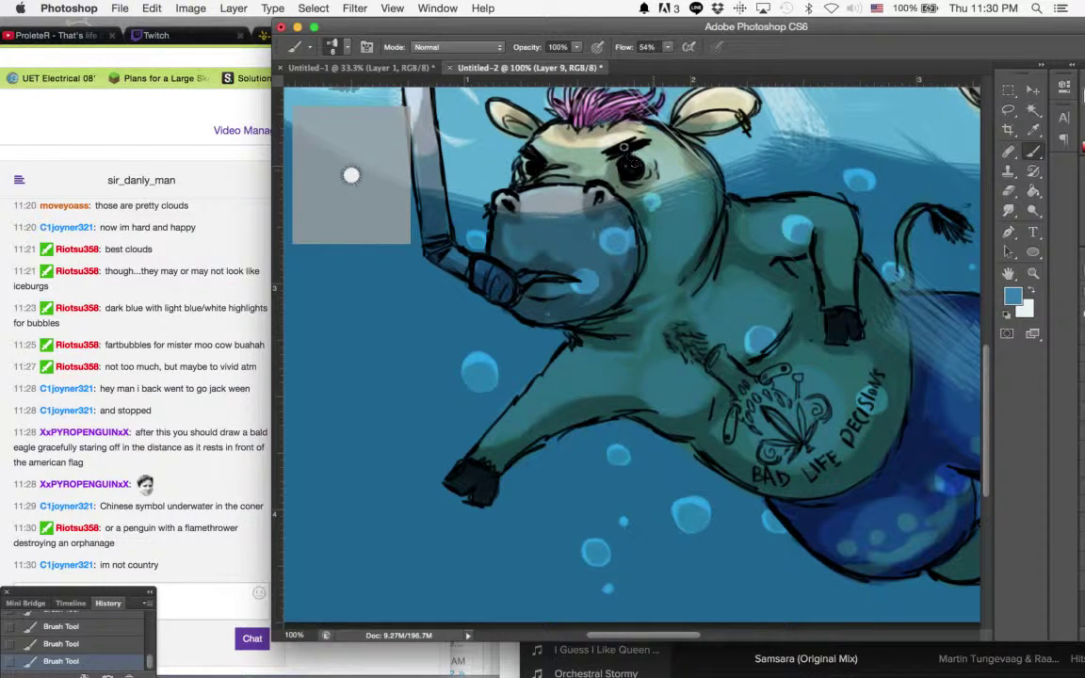
pyautogui.scroll(5, 566, 142)
pyautogui.hscroll(2, 566, 142)
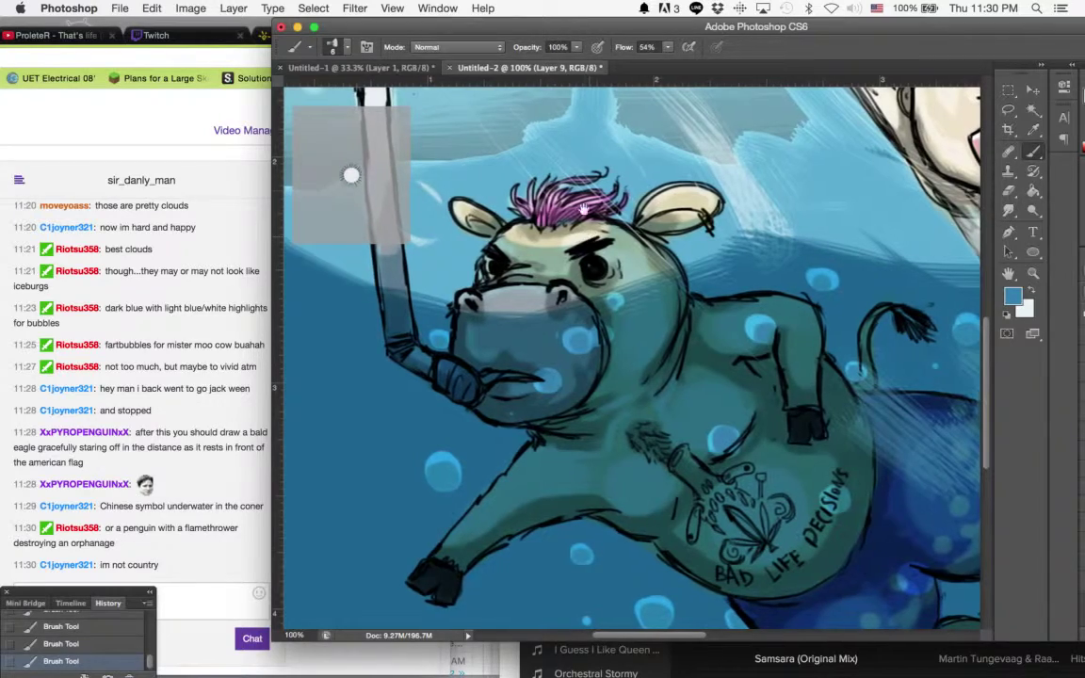
pyautogui.scroll(4, 621, 226)
pyautogui.hscroll(-4, 622, 226)
pyautogui.scroll(-12, 683, 233)
pyautogui.hscroll(20, 683, 233)
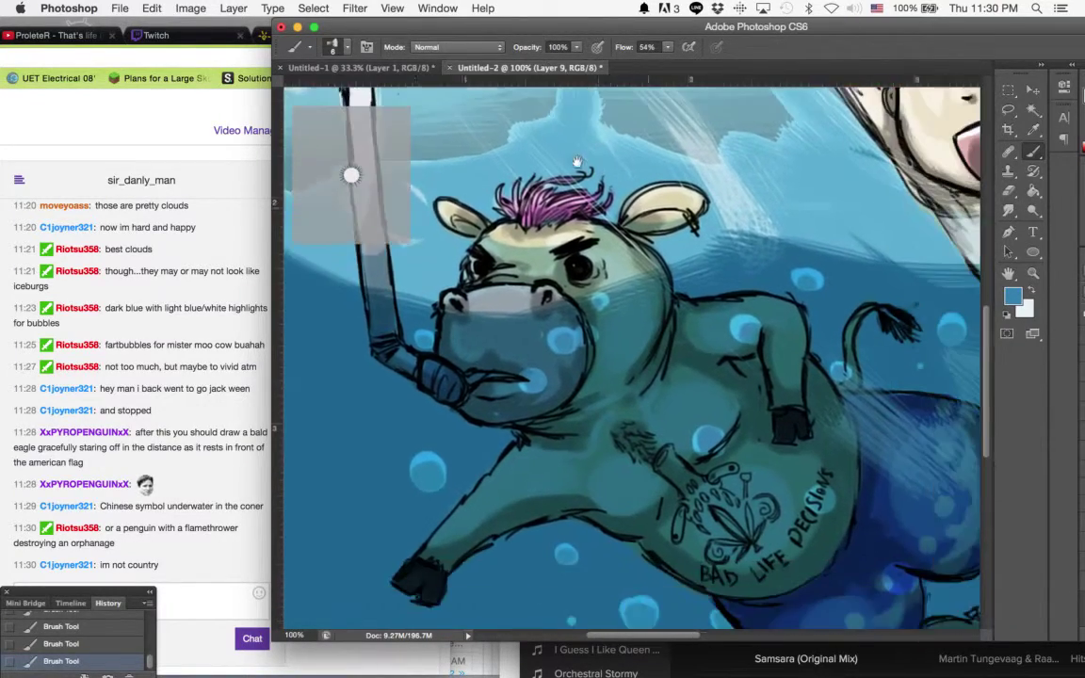
# Examine the shaded bubbles from the cow across the man's legs to the water below the swim ring
pyautogui.hscroll(10, 659, 231)
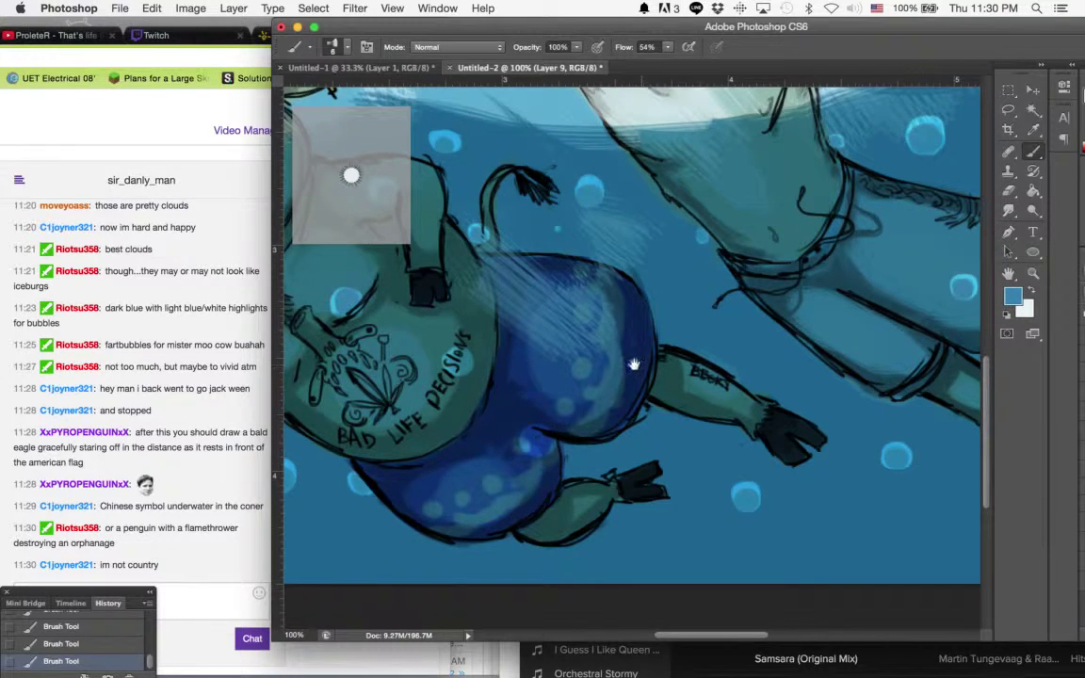
pyautogui.scroll(-5, 629, 204)
pyautogui.hscroll(14, 629, 205)
pyautogui.scroll(10, 629, 204)
pyautogui.hscroll(18, 629, 204)
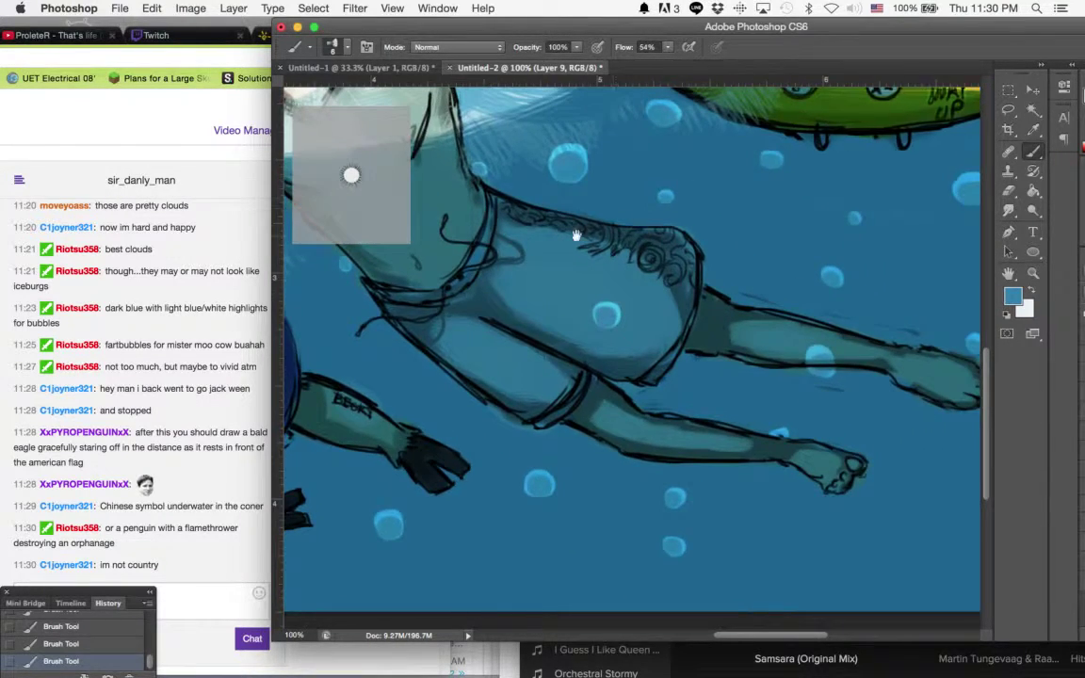
pyautogui.hscroll(4, 622, 226)
pyautogui.scroll(1, 622, 226)
pyautogui.scroll(6, 619, 236)
pyautogui.hscroll(6, 619, 236)
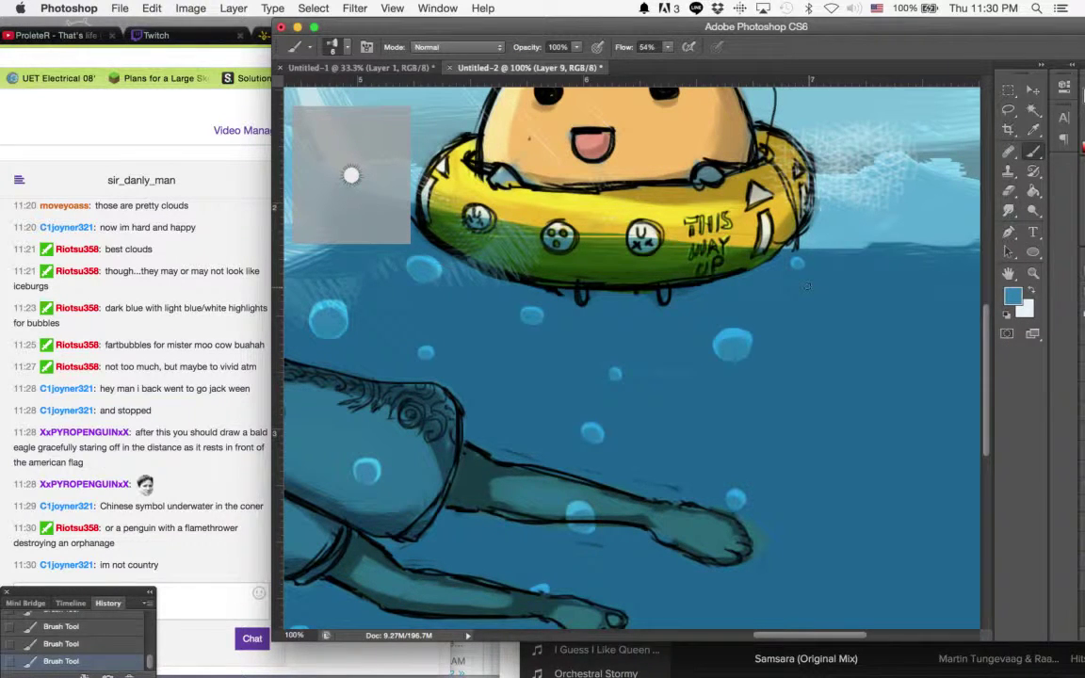
pyautogui.hscroll(-2, 622, 326)
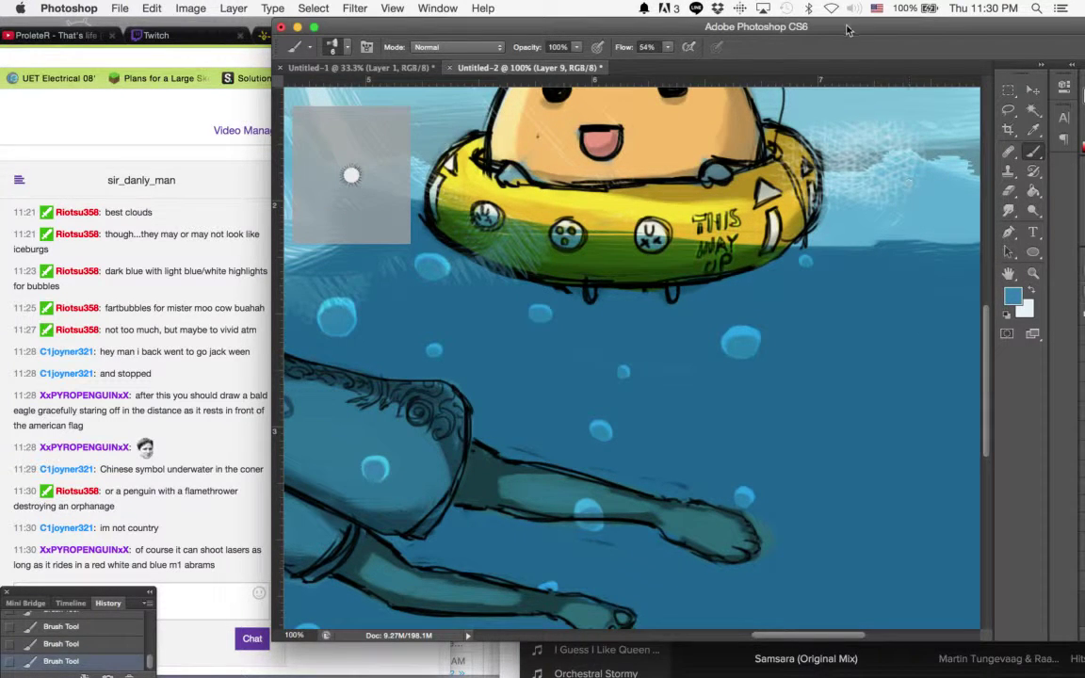
# Add a new layer above Layer 9 in the Water group and set its blending mode to Overlay
pyautogui.moveTo(848, 34); pyautogui.dragTo(869, 19)
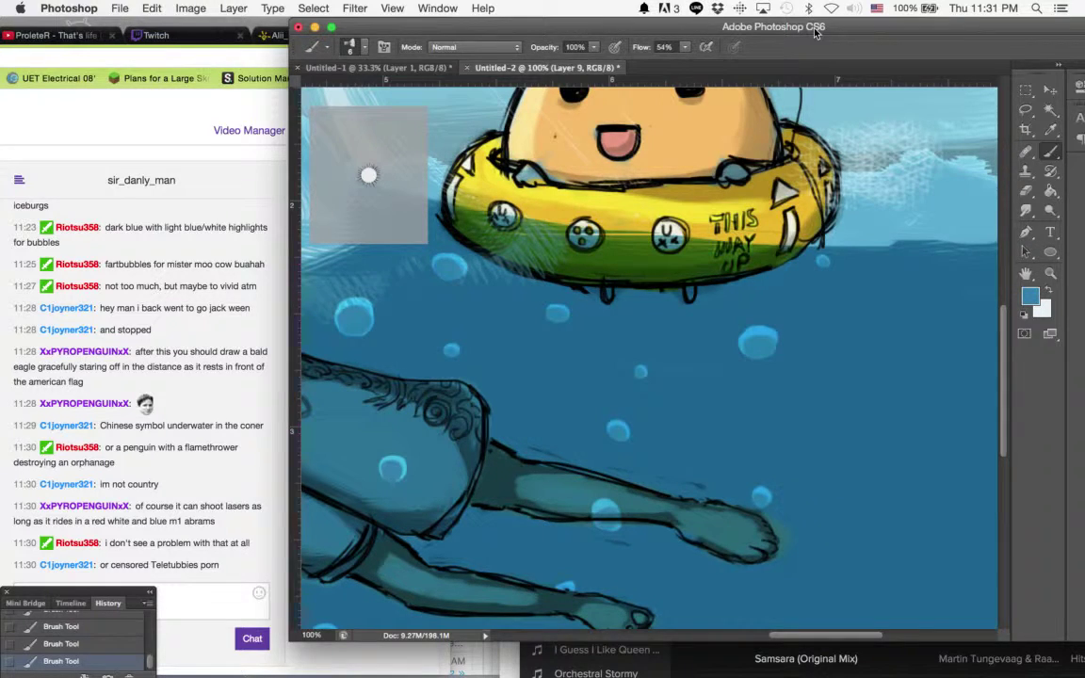
pyautogui.moveTo(816, 31); pyautogui.dragTo(758, 31)
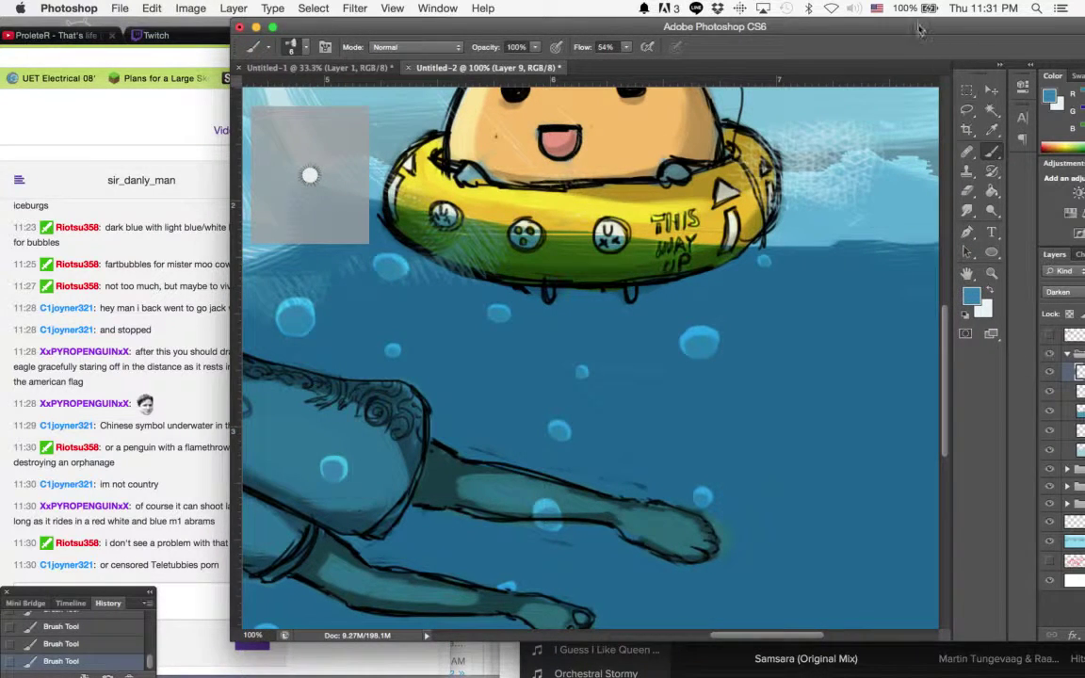
pyautogui.moveTo(920, 30); pyautogui.dragTo(771, 30)
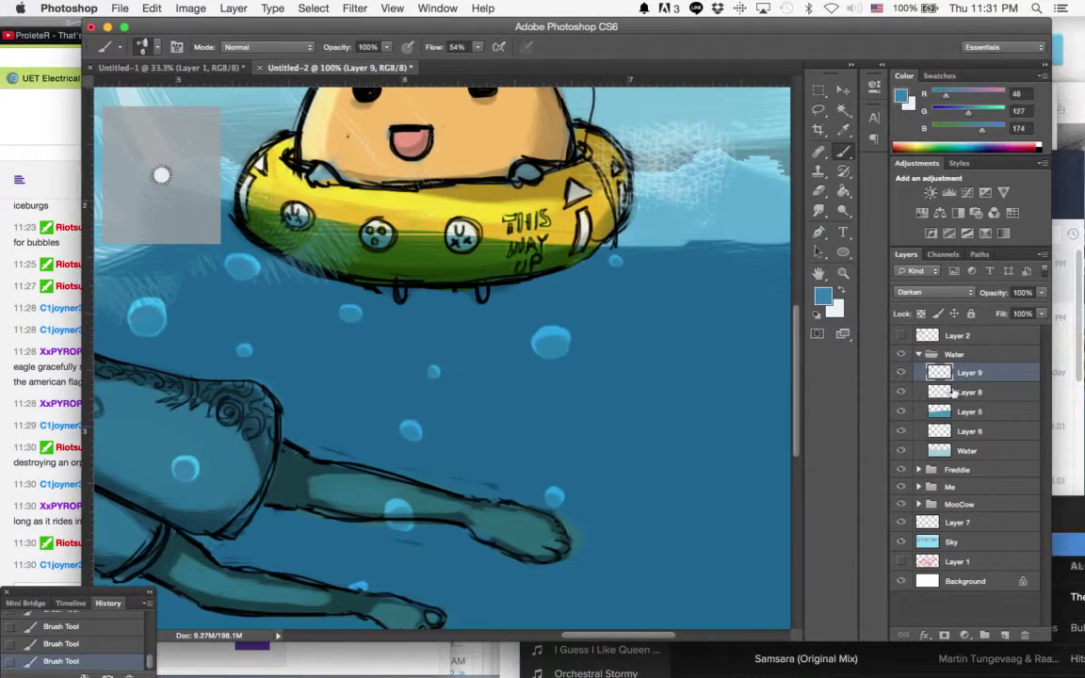
pyautogui.click(1003, 634)
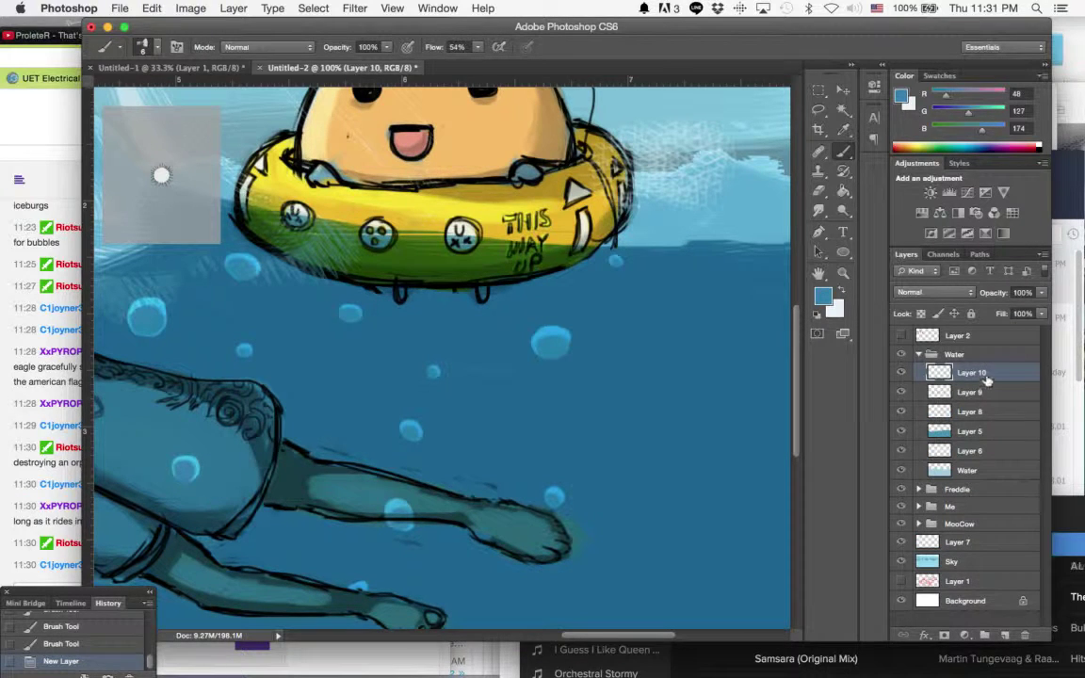
pyautogui.click(921, 292)
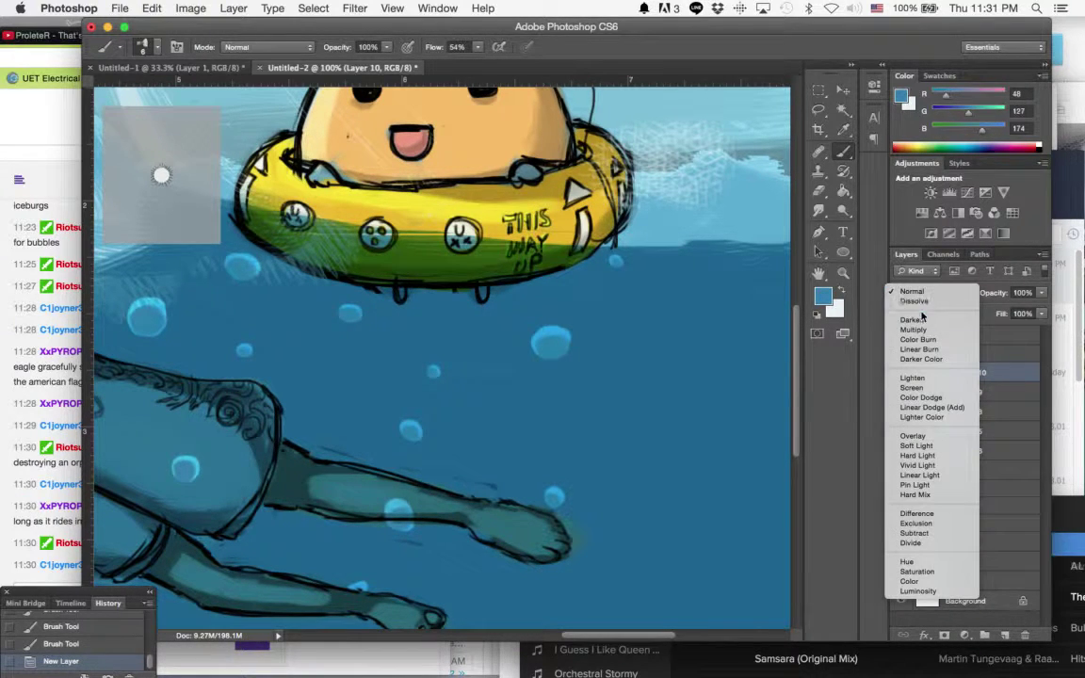
pyautogui.click(915, 436)
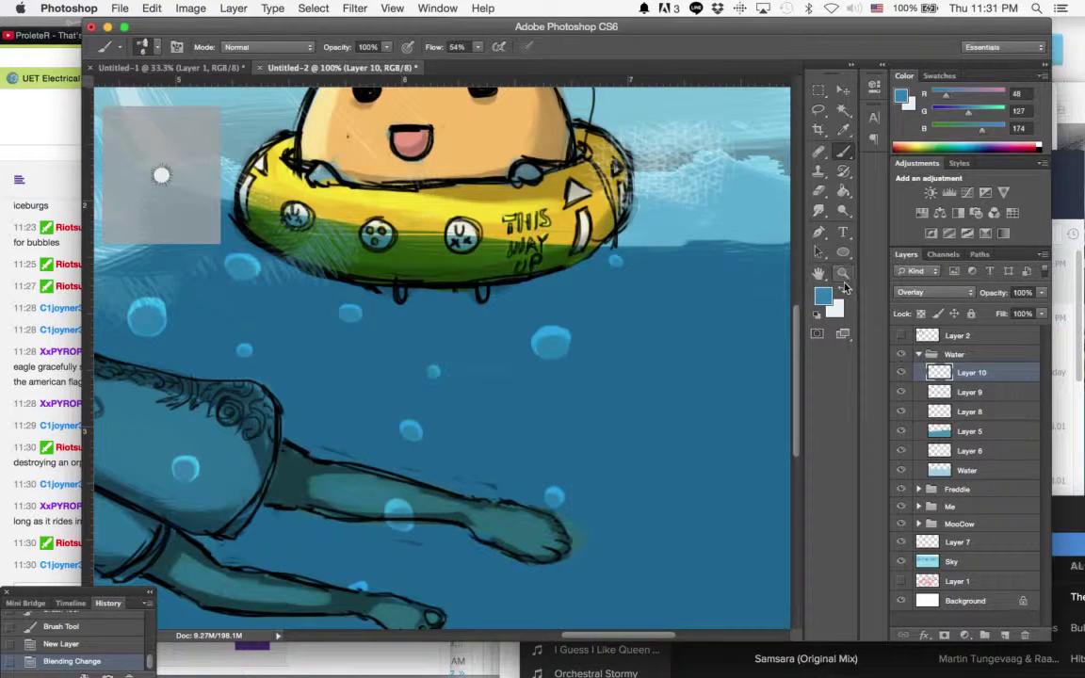
# Set the foreground colour to a near-white grey (RGB 236, 237, 238) and reduce the brush size to 2 px
pyautogui.click(844, 289)
pyautogui.click(825, 297)
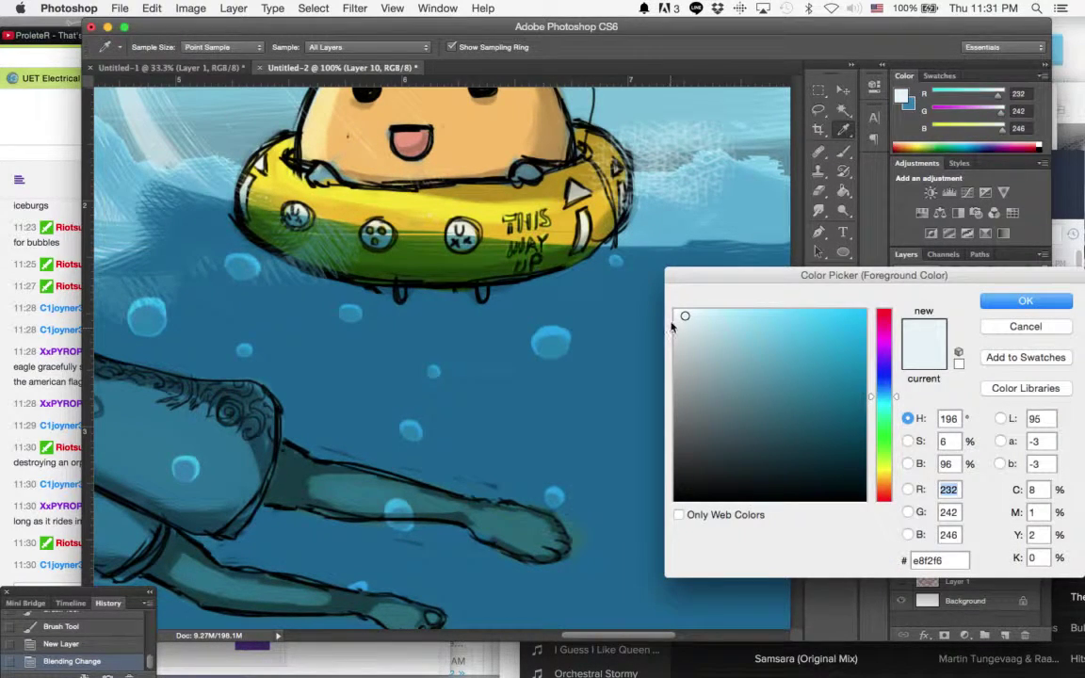
pyautogui.click(1026, 300)
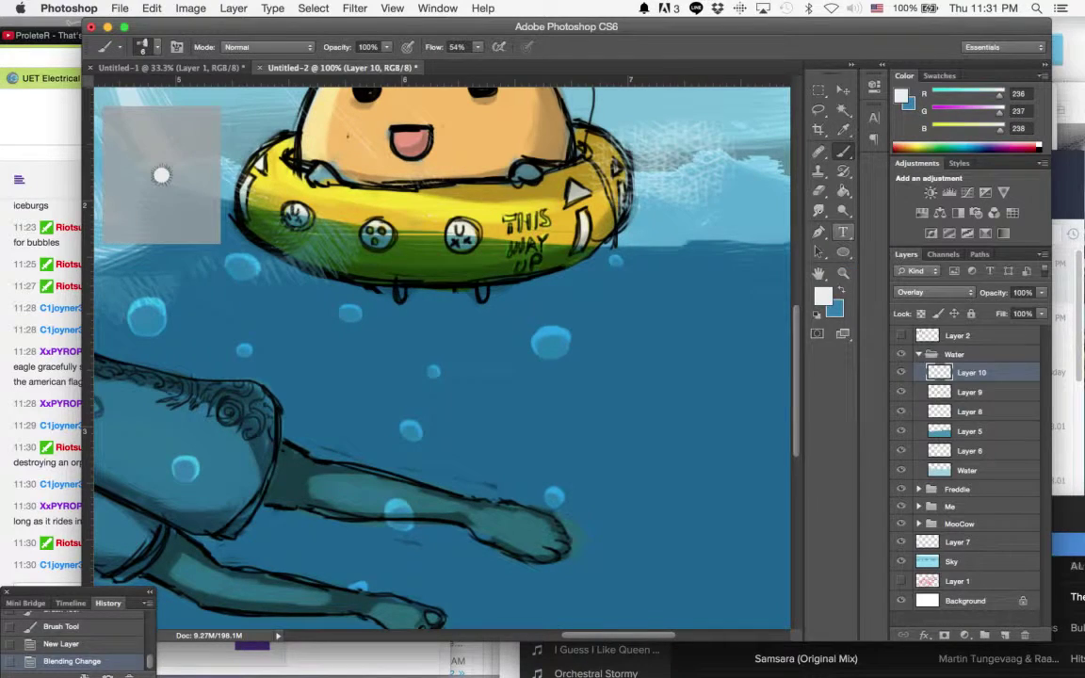
pyautogui.moveTo(590, 23); pyautogui.dragTo(718, 8)
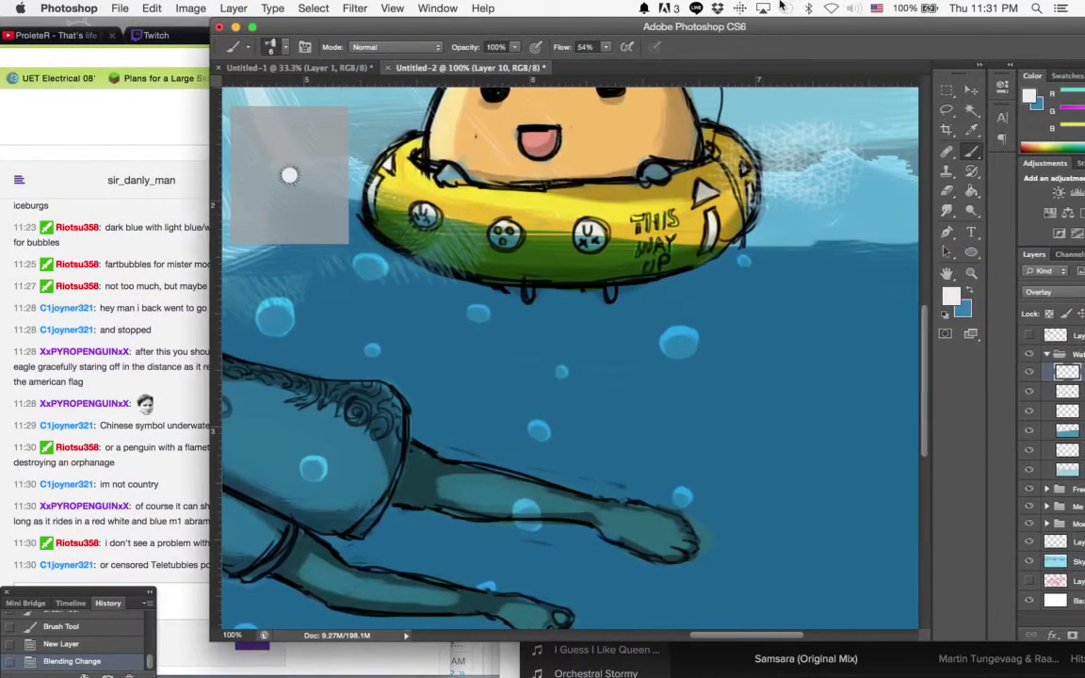
pyautogui.click(272, 46)
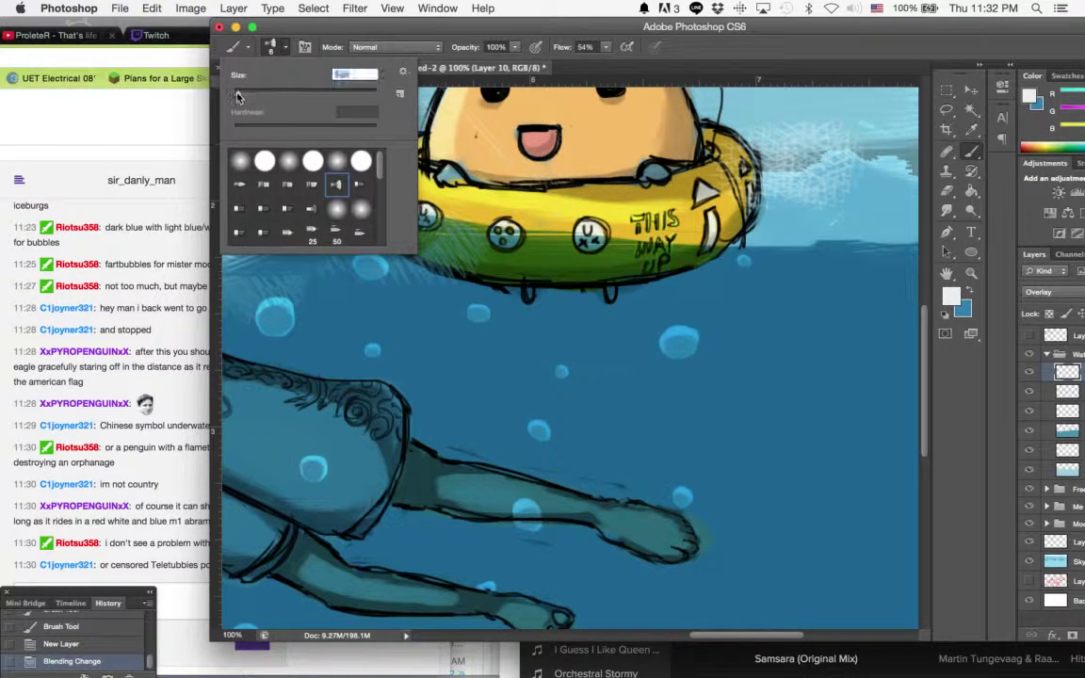
pyautogui.moveTo(237, 95); pyautogui.dragTo(234, 95)
pyautogui.click(306, 29)
# Paint bright highlights on the large bubble below the swim ring and the smaller bubbles around the man's outstretched foot
pyautogui.moveTo(693, 319)
pyautogui.mouseDown()
pyautogui.moveTo(696, 339)
pyautogui.moveTo(674, 336)
pyautogui.mouseUp()
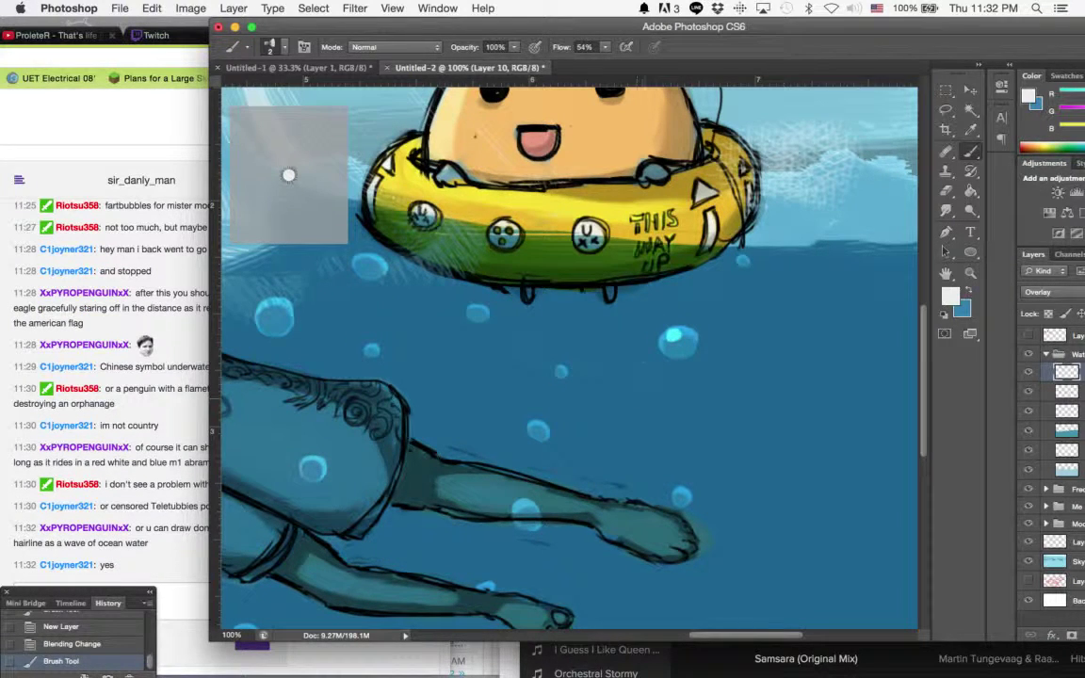
pyautogui.click(672, 335)
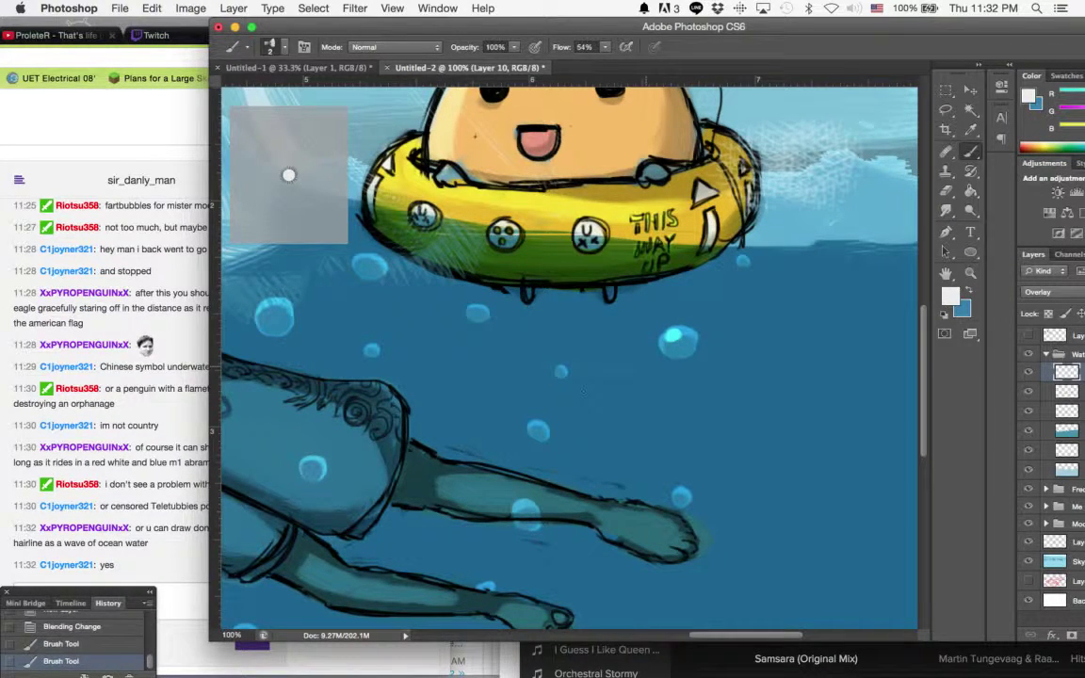
pyautogui.click(142, 512)
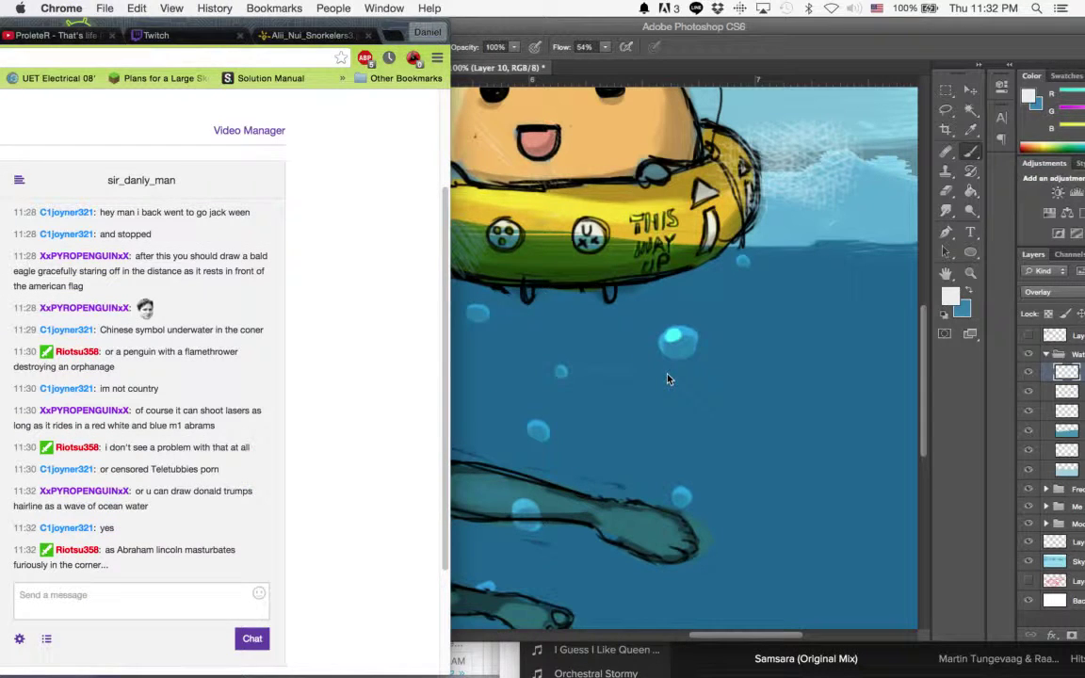
pyautogui.click(670, 388)
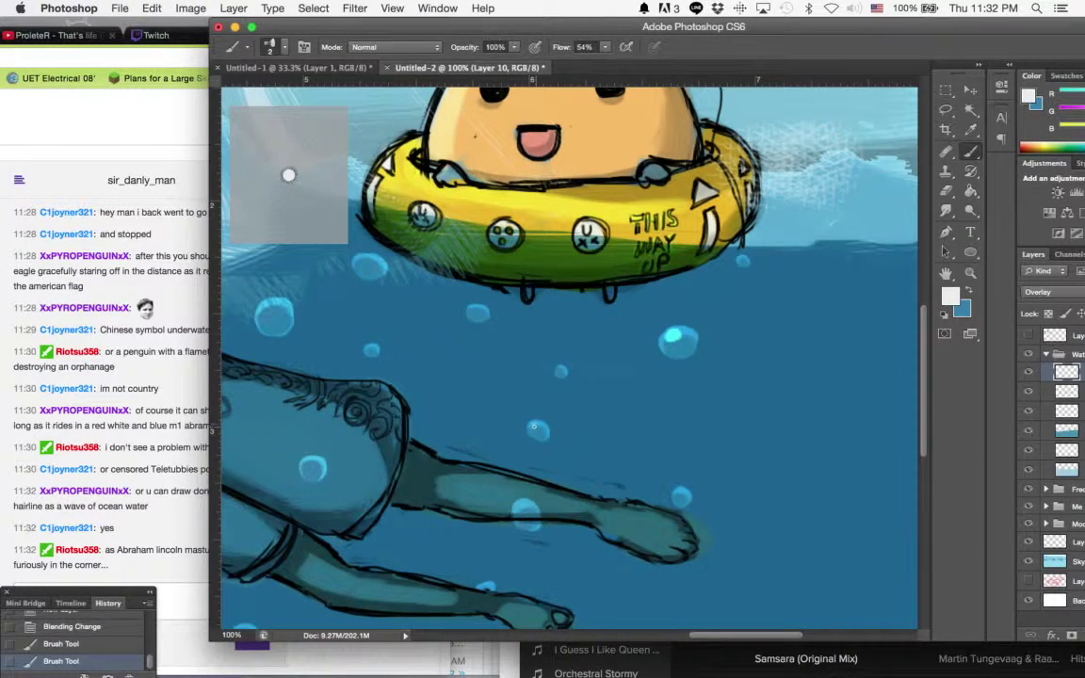
pyautogui.moveTo(676, 490); pyautogui.dragTo(681, 495)
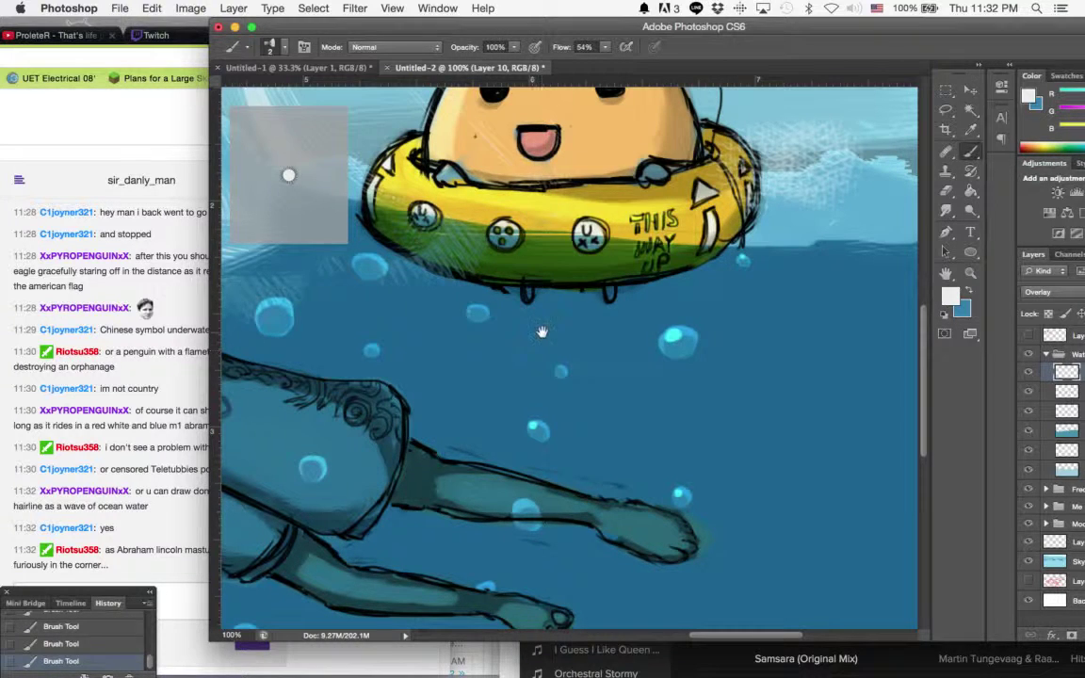
# Lower the opacity of the Overlay highlight layer to 49%
pyautogui.moveTo(541, 319); pyautogui.dragTo(501, 309)
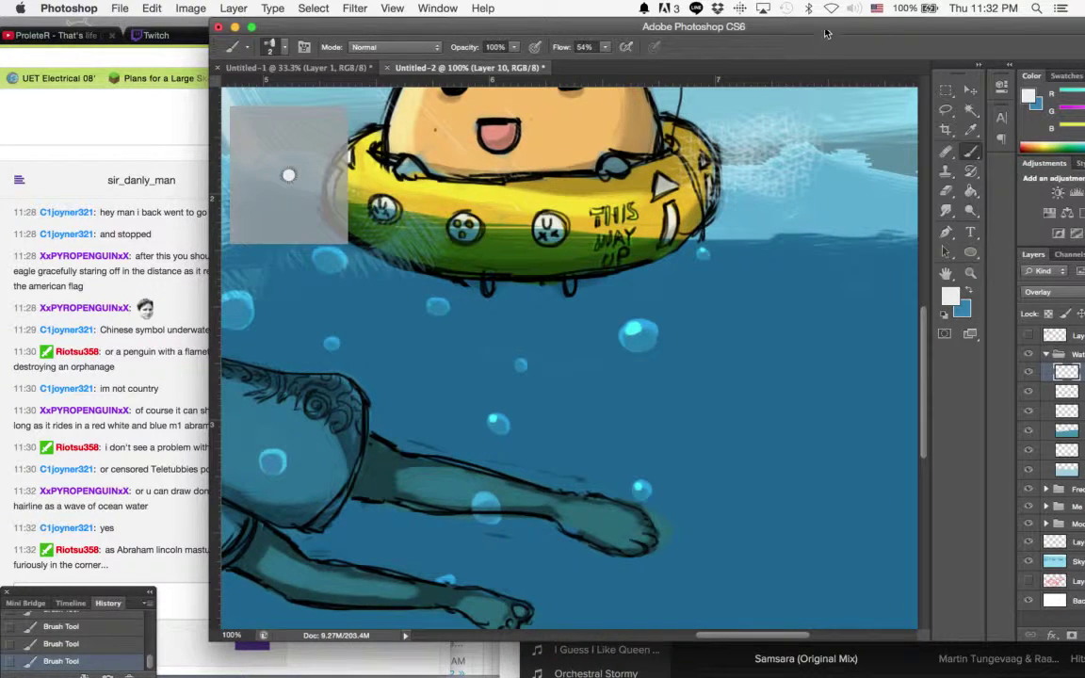
pyautogui.moveTo(835, 26); pyautogui.dragTo(722, 28)
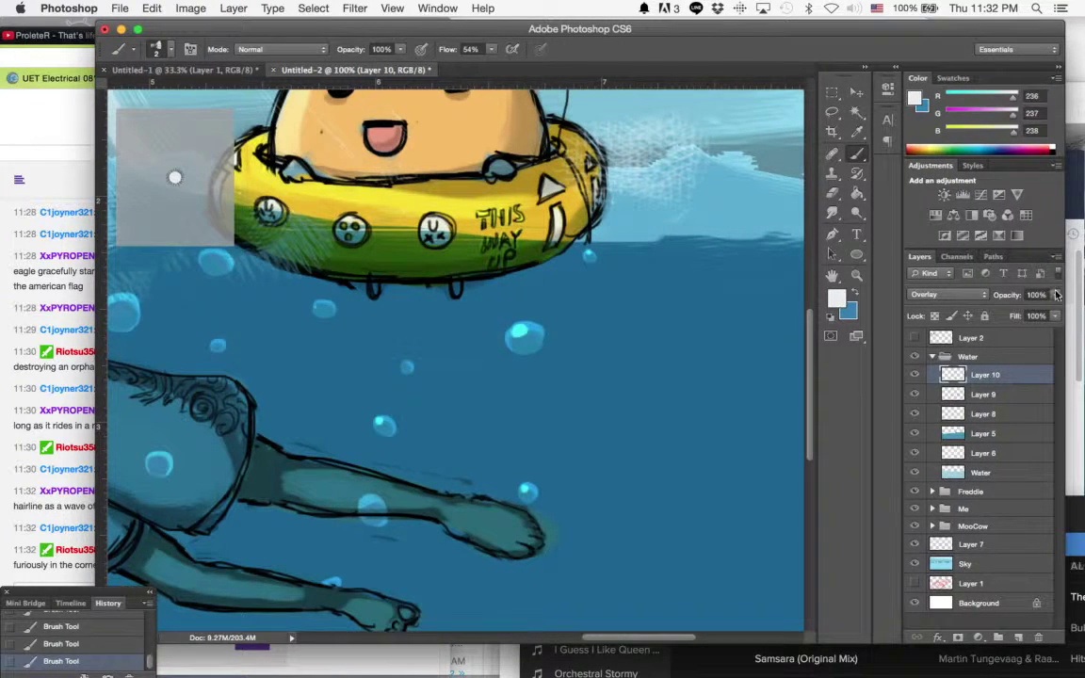
pyautogui.click(1019, 309)
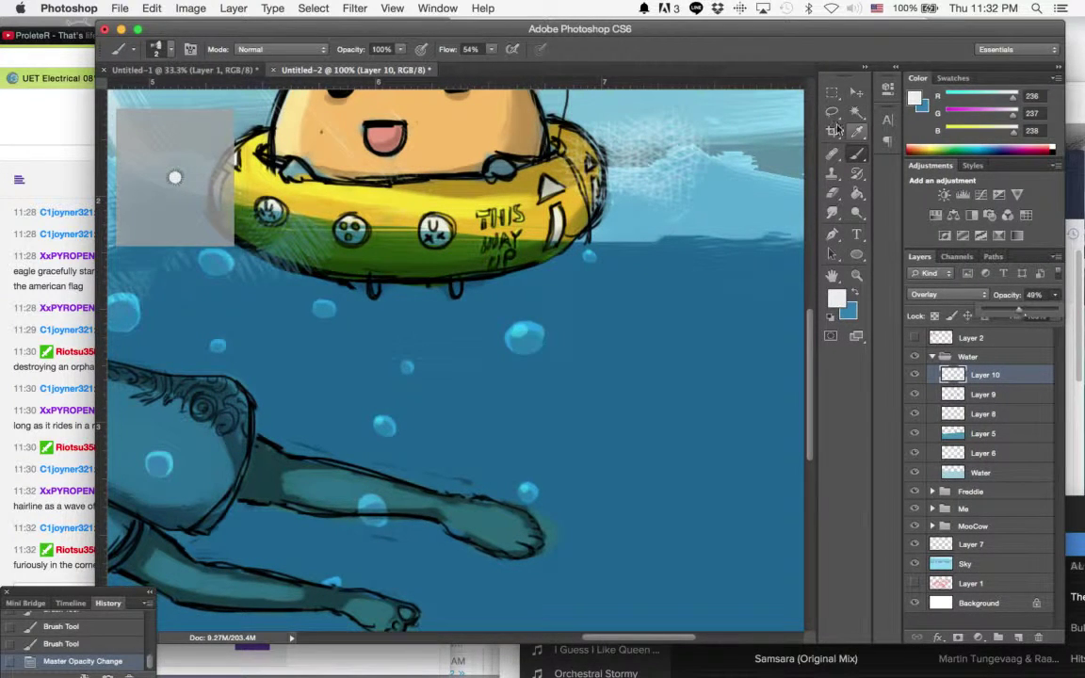
pyautogui.moveTo(749, 28); pyautogui.dragTo(860, 26)
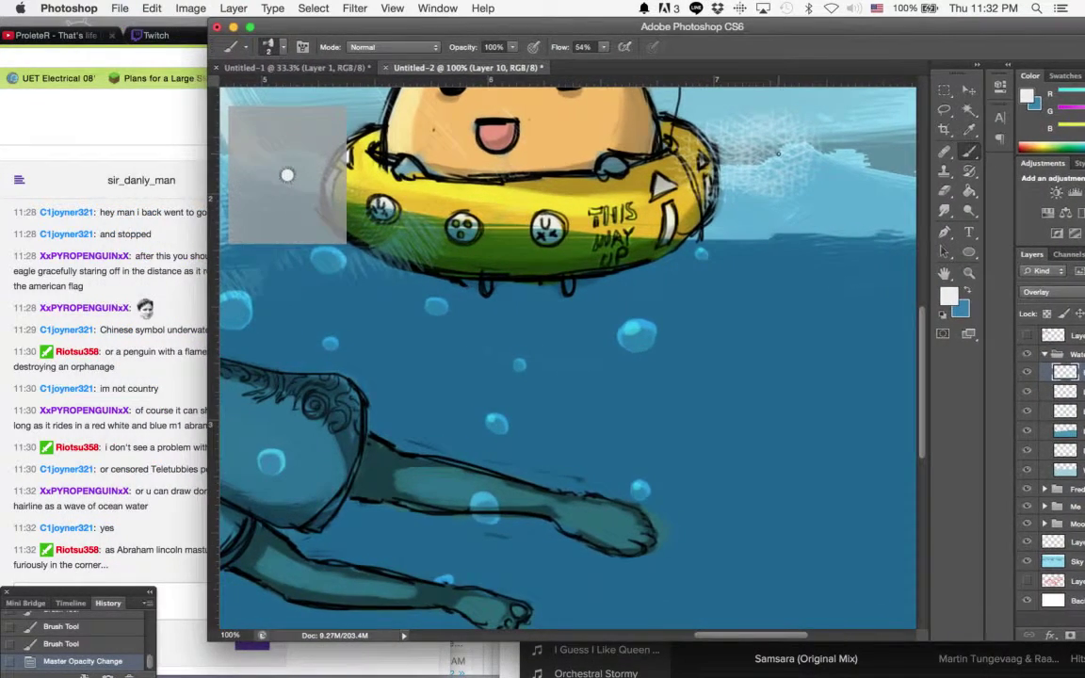
# Paint highlights on the bubbles over the man's thigh and lower legs and in the water beneath them
pyautogui.moveTo(532, 393); pyautogui.dragTo(637, 352)
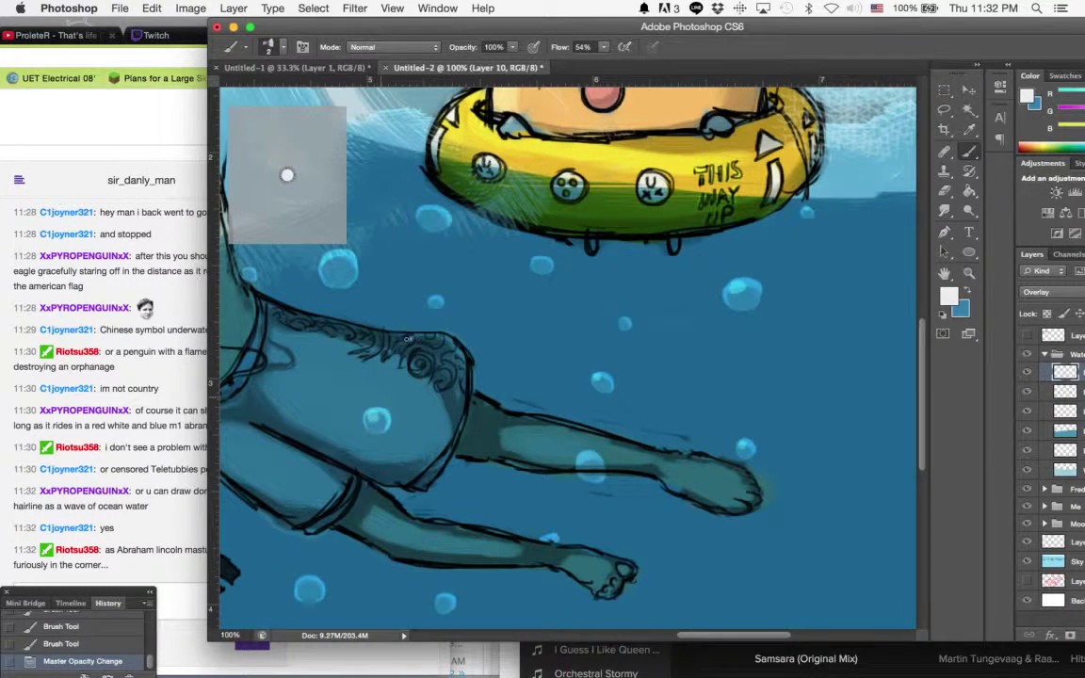
pyautogui.moveTo(423, 347); pyautogui.dragTo(413, 350)
pyautogui.moveTo(427, 338); pyautogui.dragTo(446, 339)
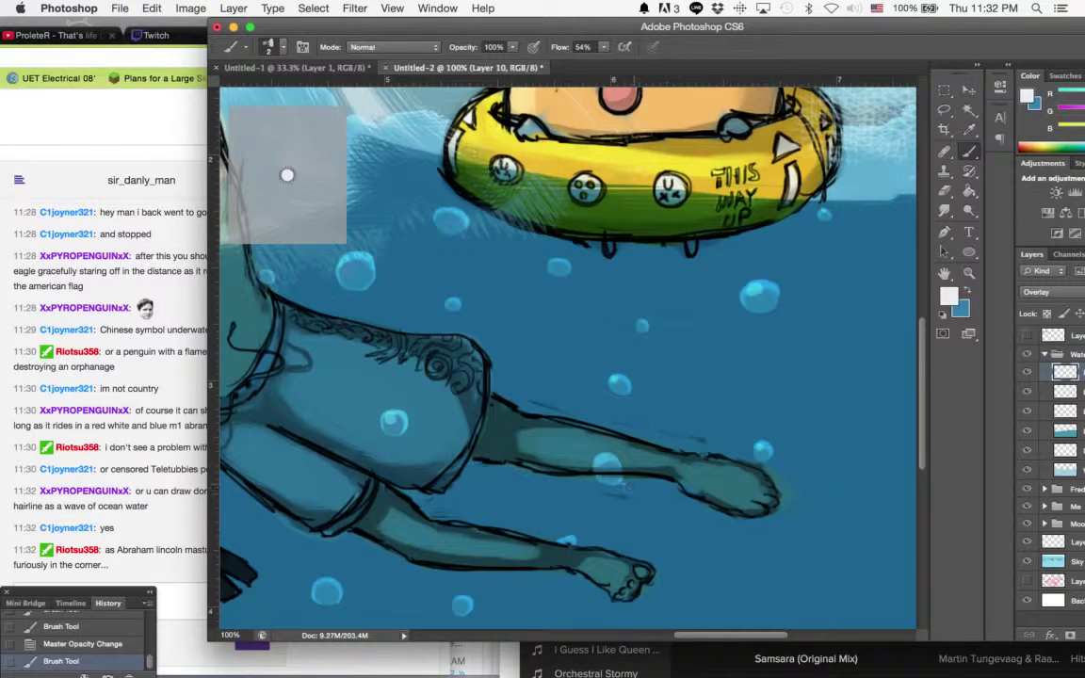
pyautogui.moveTo(597, 457); pyautogui.dragTo(604, 468)
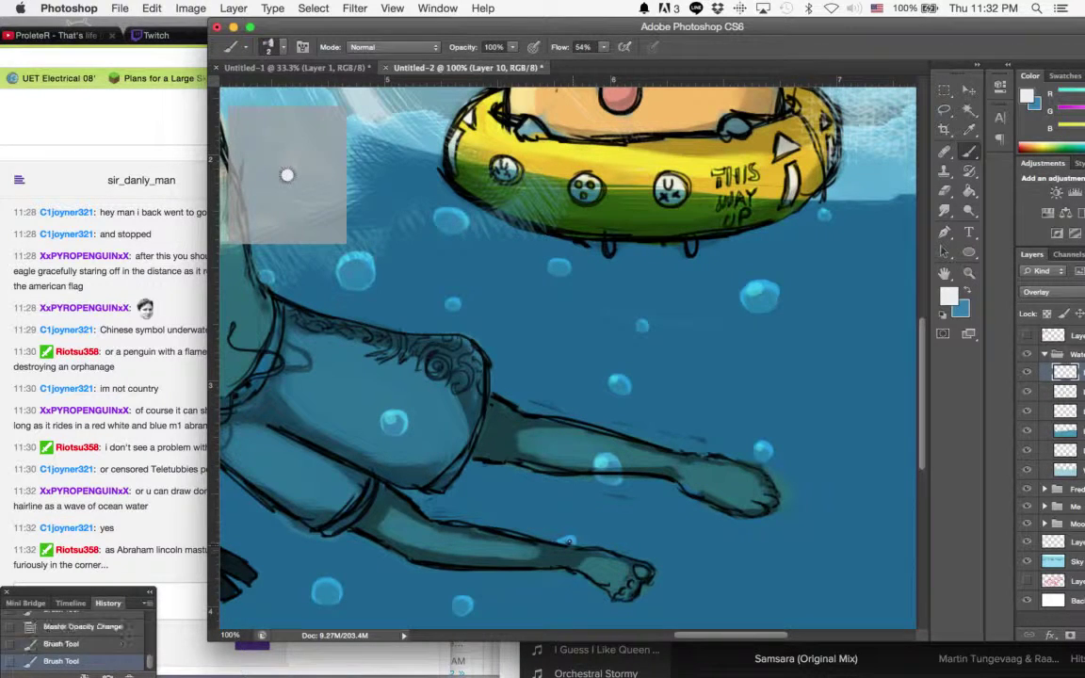
pyautogui.moveTo(565, 540); pyautogui.dragTo(572, 542)
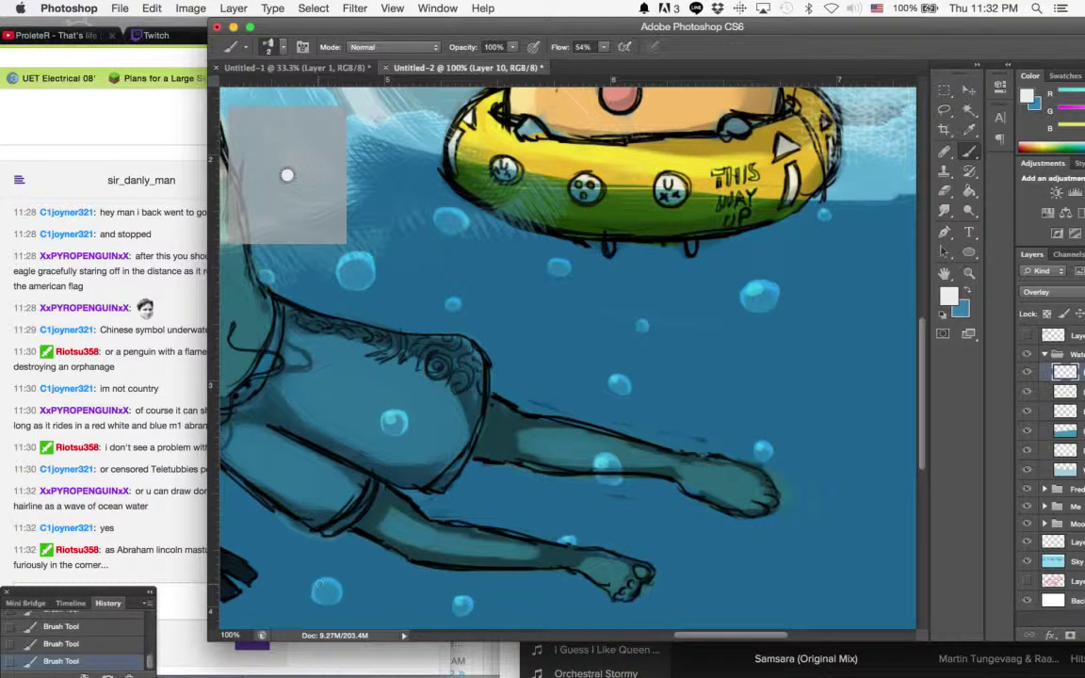
pyautogui.moveTo(286, 527); pyautogui.dragTo(293, 523)
# Paint highlights on the bubbles in the water between the man's waist and the swim ring
pyautogui.scroll(3, 439, 316)
pyautogui.hscroll(-4, 438, 316)
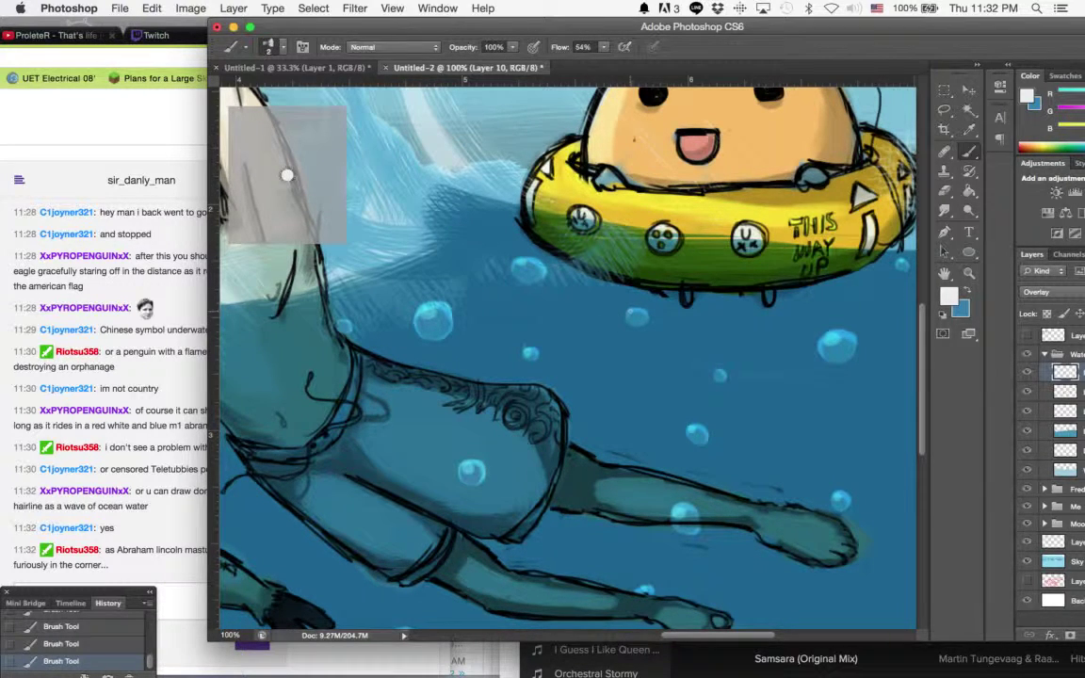
pyautogui.click(183, 509)
pyautogui.click(581, 310)
pyautogui.hscroll(-5, 472, 364)
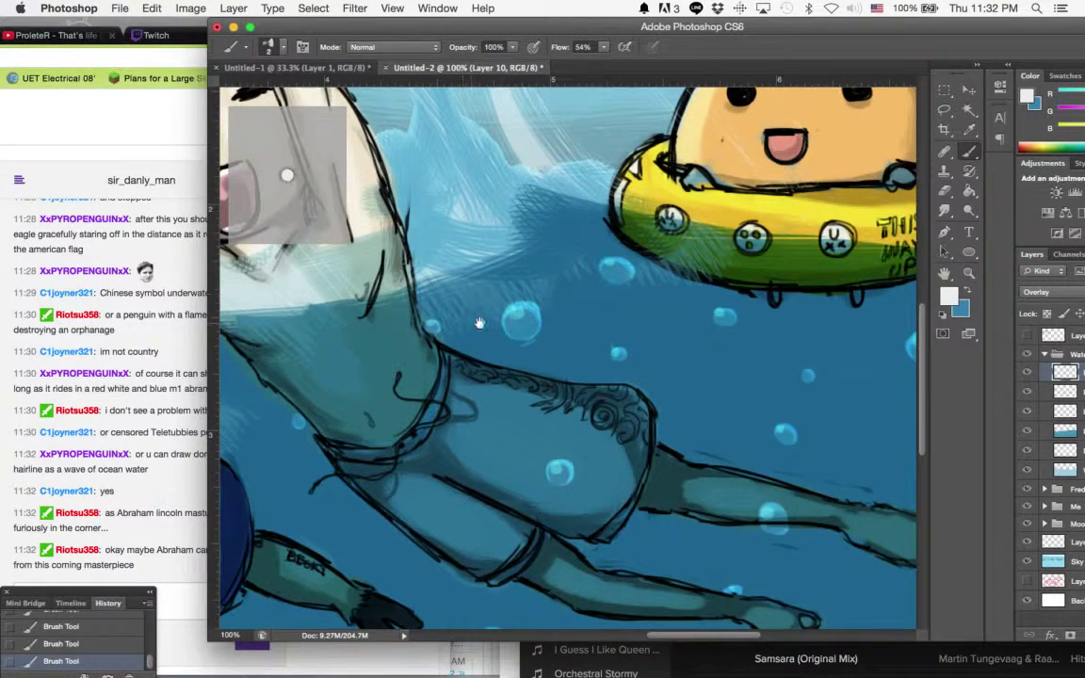
pyautogui.hscroll(-8, 466, 315)
pyautogui.click(186, 480)
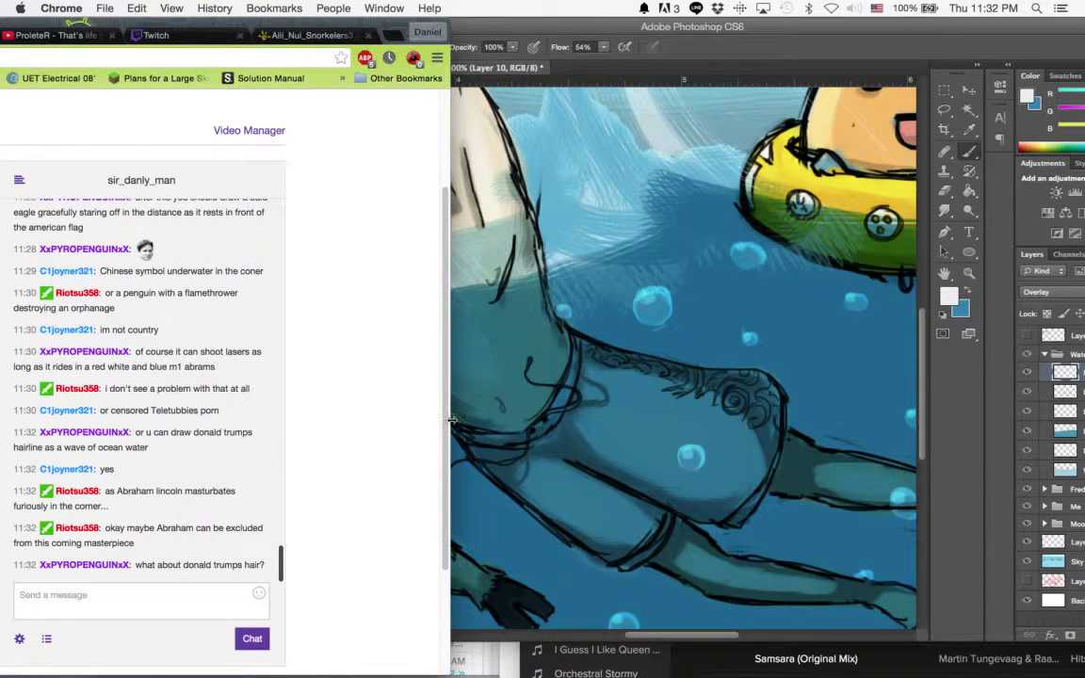
pyautogui.click(529, 391)
# Paint highlights on the bubbles beside the cow's tail and in the water between the cow's and the man's legs
pyautogui.hscroll(-5, 477, 411)
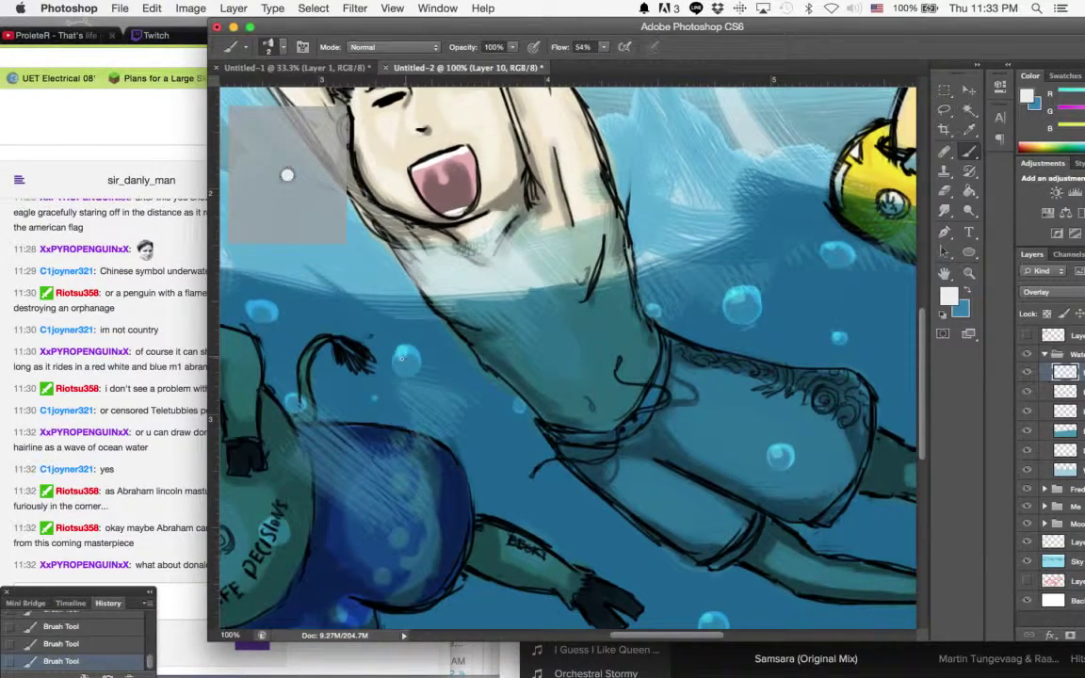
pyautogui.scroll(-5, 418, 348)
pyautogui.hscroll(2, 417, 348)
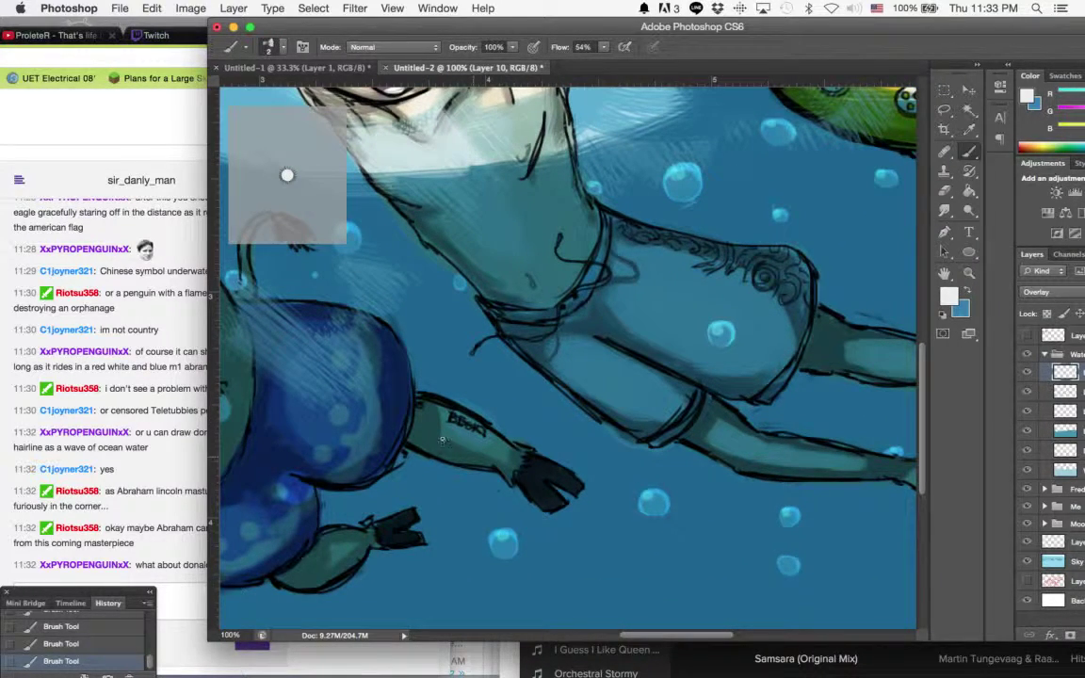
pyautogui.hscroll(-4, 415, 414)
pyautogui.scroll(1, 415, 414)
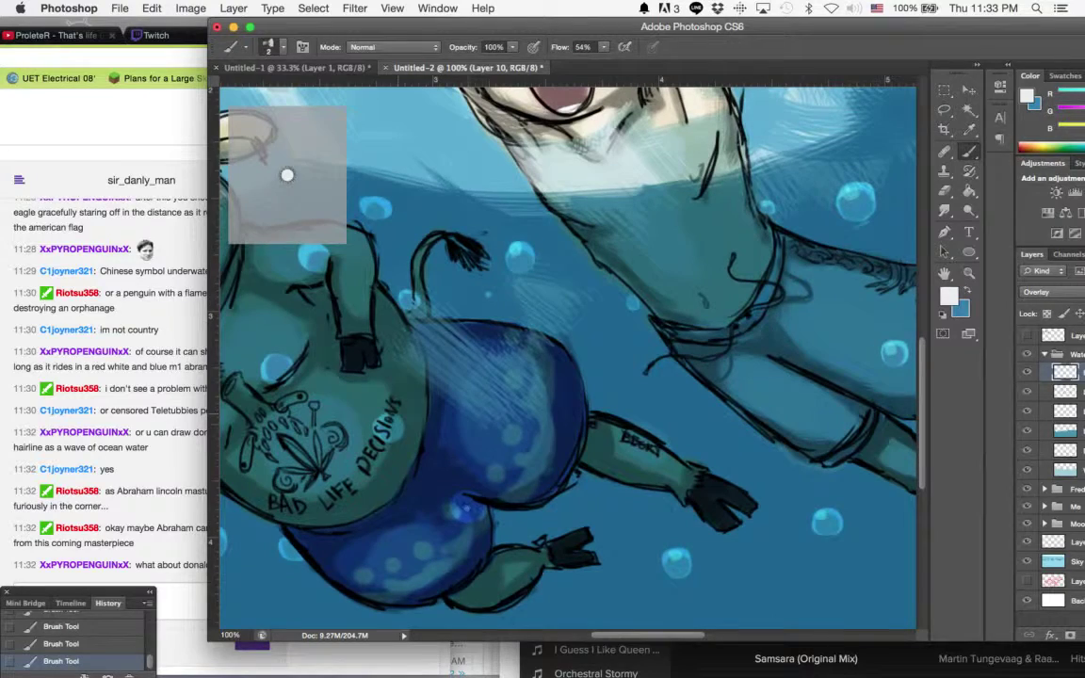
# Paint highlights on the bubbles over the cow's shoulder, chest and swimsuit and in the water below its belly
pyautogui.hscroll(-5, 431, 384)
pyautogui.scroll(-1, 430, 384)
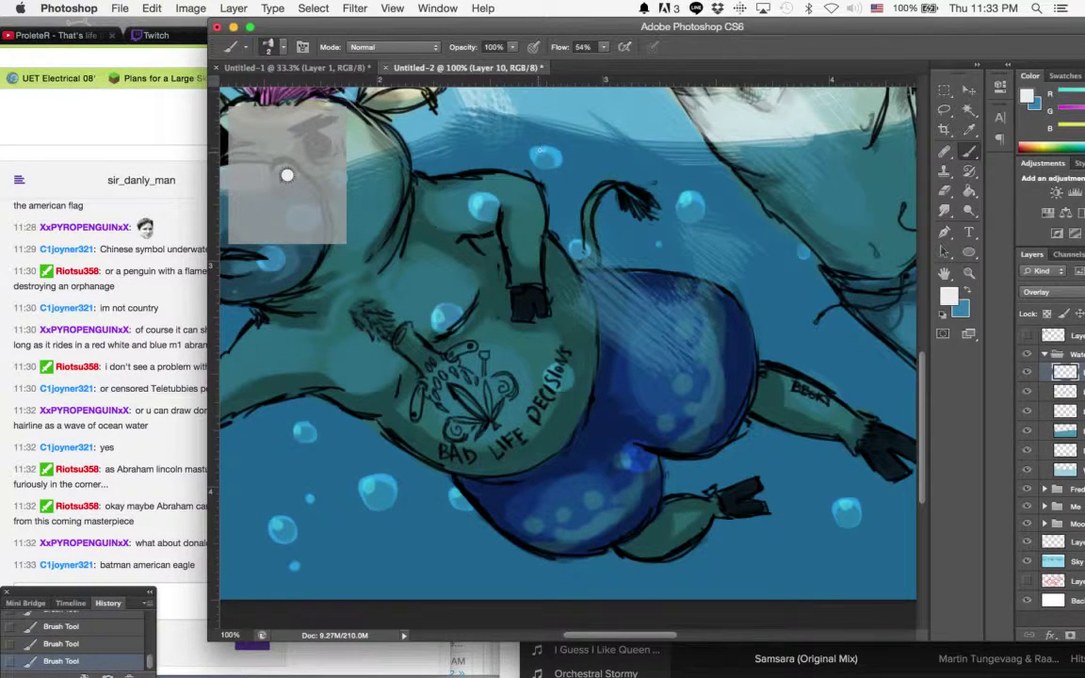
pyautogui.hscroll(-5, 475, 308)
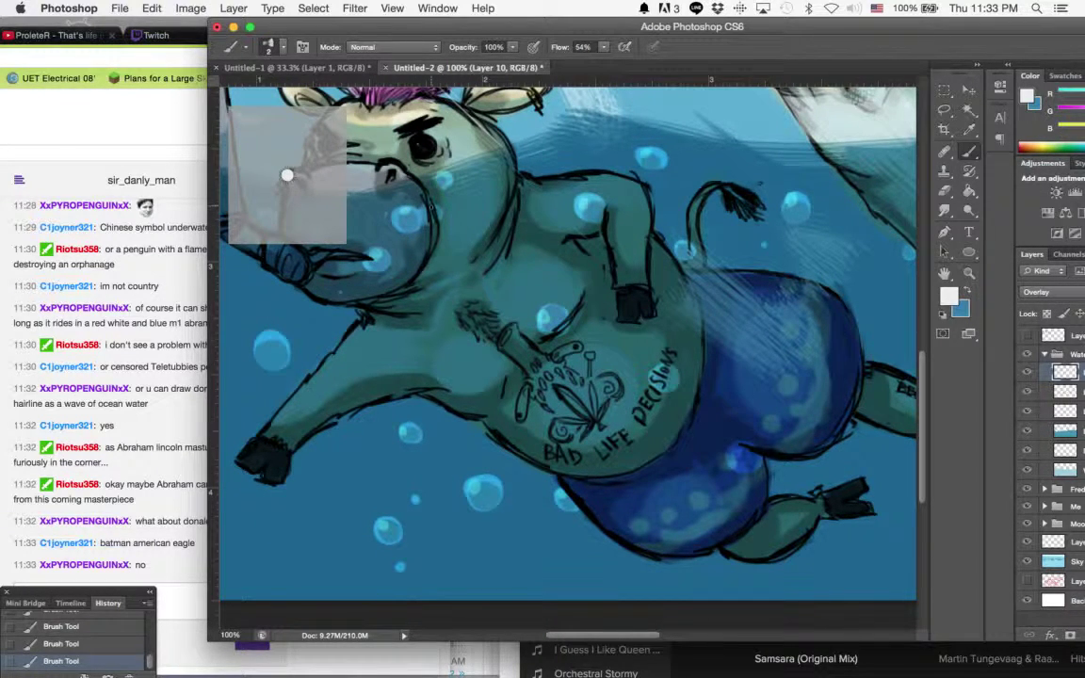
# Clean up the small bubble in the water below the cow's front hoof and paint a highlight on the bubble beside its snorkel
pyautogui.hscroll(-6, 455, 314)
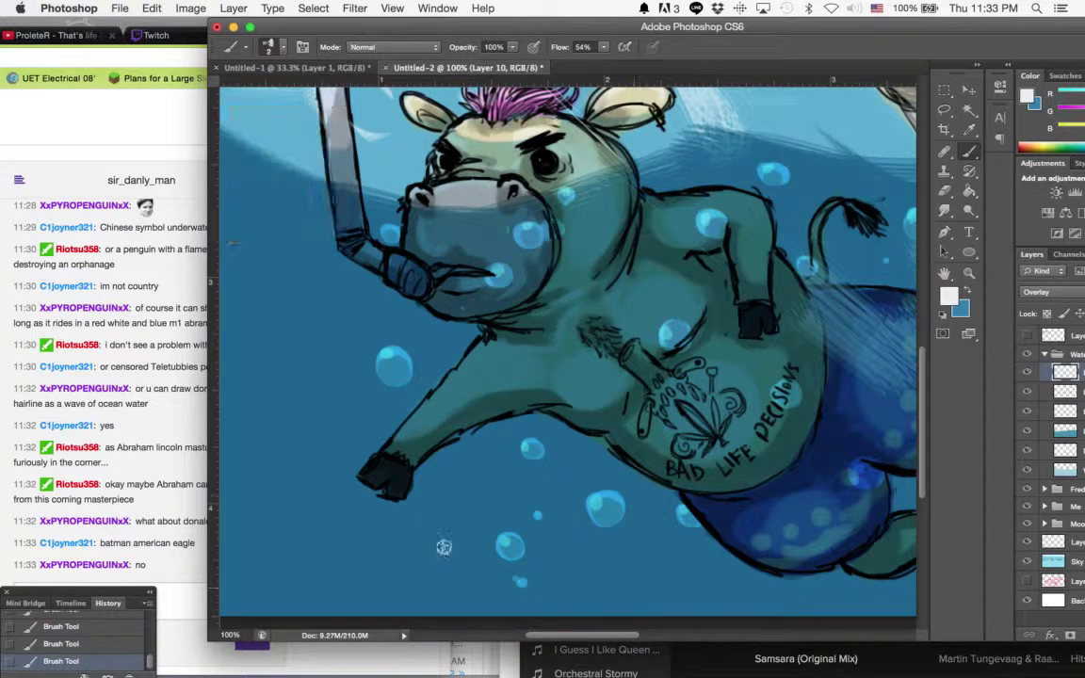
pyautogui.click(518, 583)
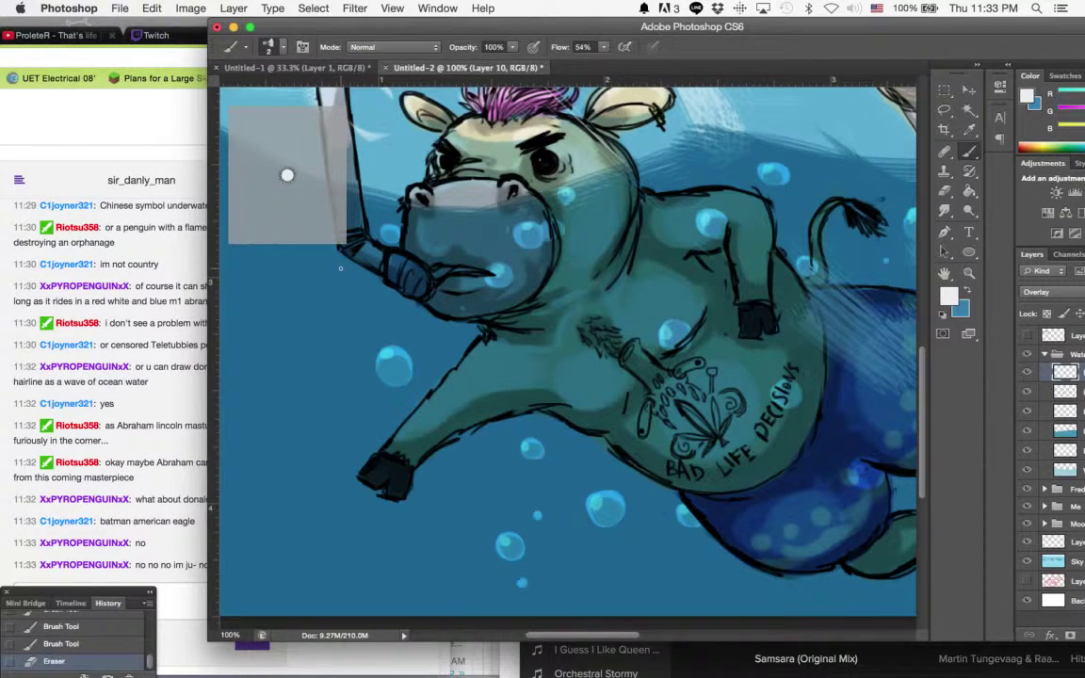
pyautogui.click(98, 525)
pyautogui.click(569, 368)
pyautogui.moveTo(472, 335); pyautogui.dragTo(518, 460)
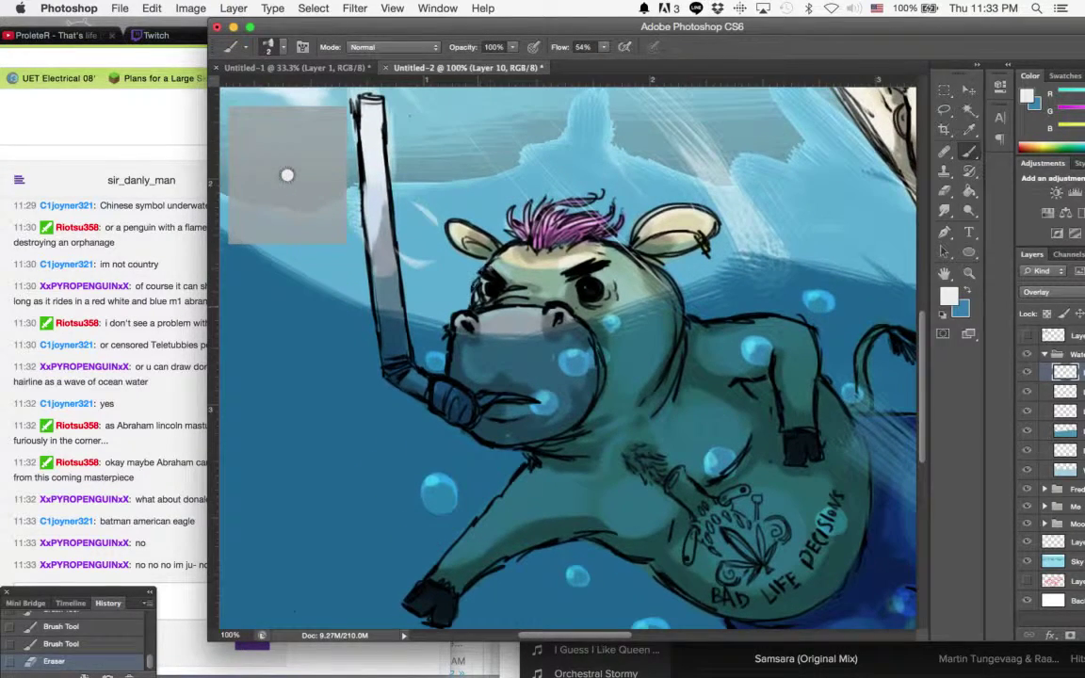
pyautogui.moveTo(434, 360); pyautogui.dragTo(441, 362)
# Examine the whole illustration at reduced magnification, checking how the bubbles and their highlights read across the water
pyautogui.moveTo(534, 291); pyautogui.dragTo(521, 290)
pyautogui.hscroll(2, 520, 288)
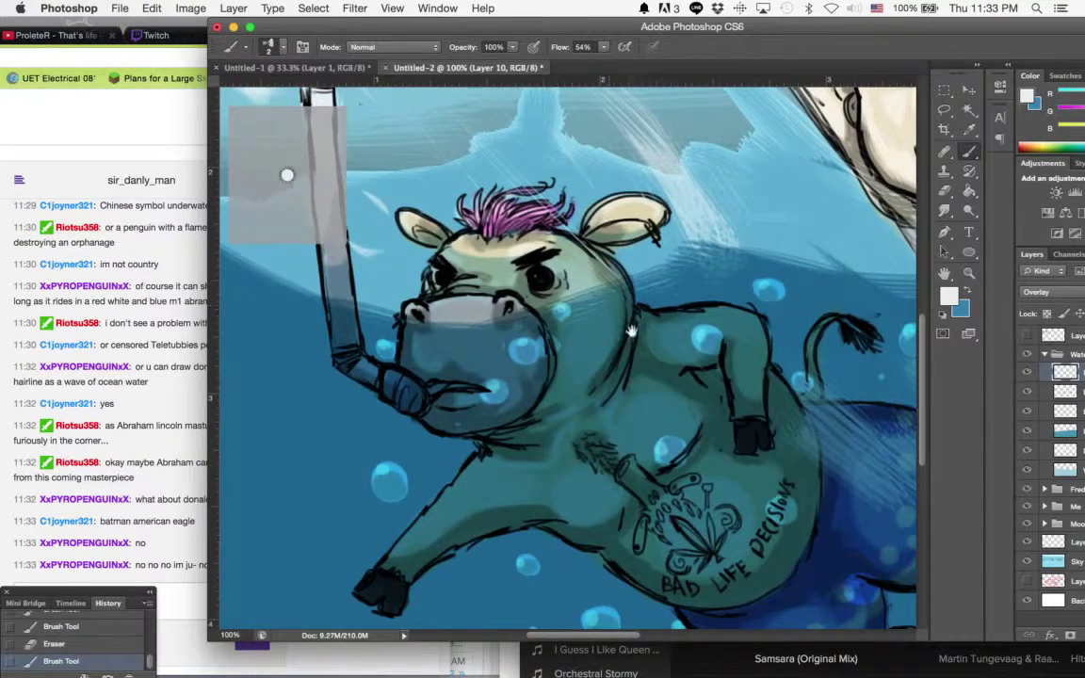
pyautogui.scroll(4, 565, 320)
pyautogui.hscroll(-4, 565, 321)
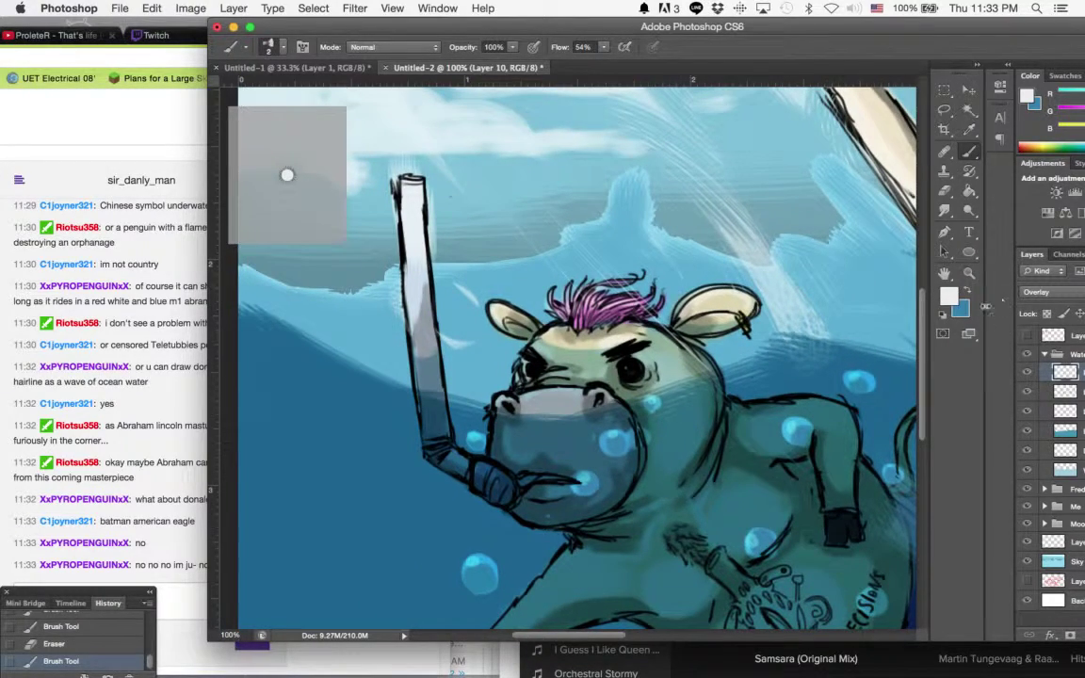
pyautogui.press('z')
pyautogui.click(811, 262)
pyautogui.click(812, 261)
pyautogui.click(813, 259)
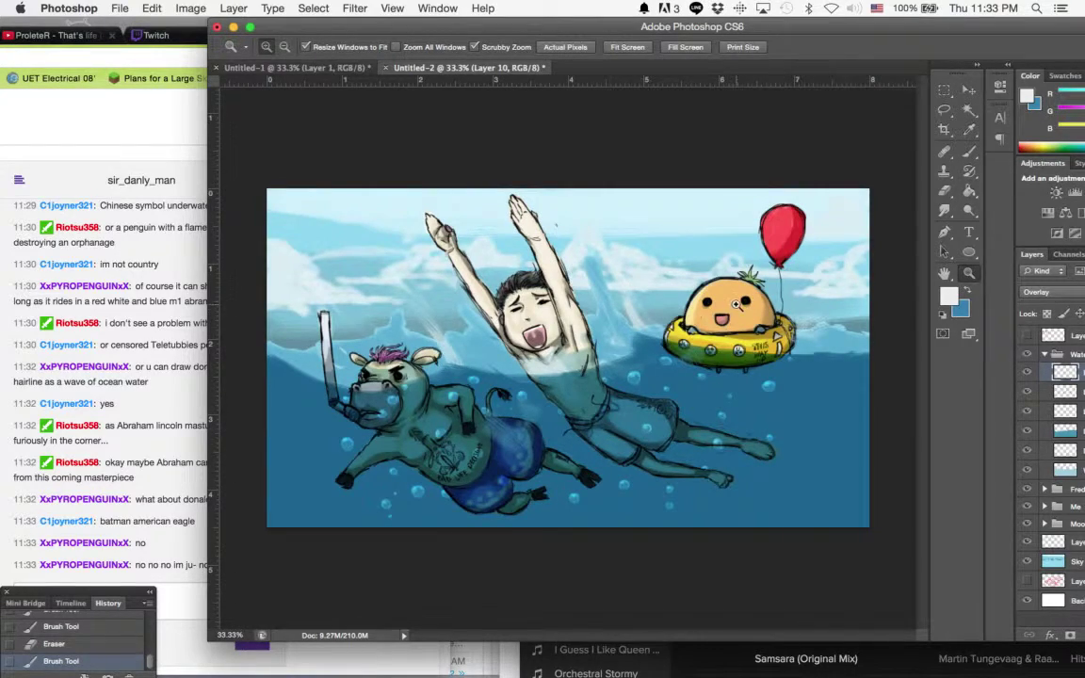
pyautogui.click(739, 310)
pyautogui.keyDown('alt'); pyautogui.click(738, 301); pyautogui.keyUp('alt')
pyautogui.keyDown('alt'); pyautogui.click(737, 303); pyautogui.keyUp('alt')
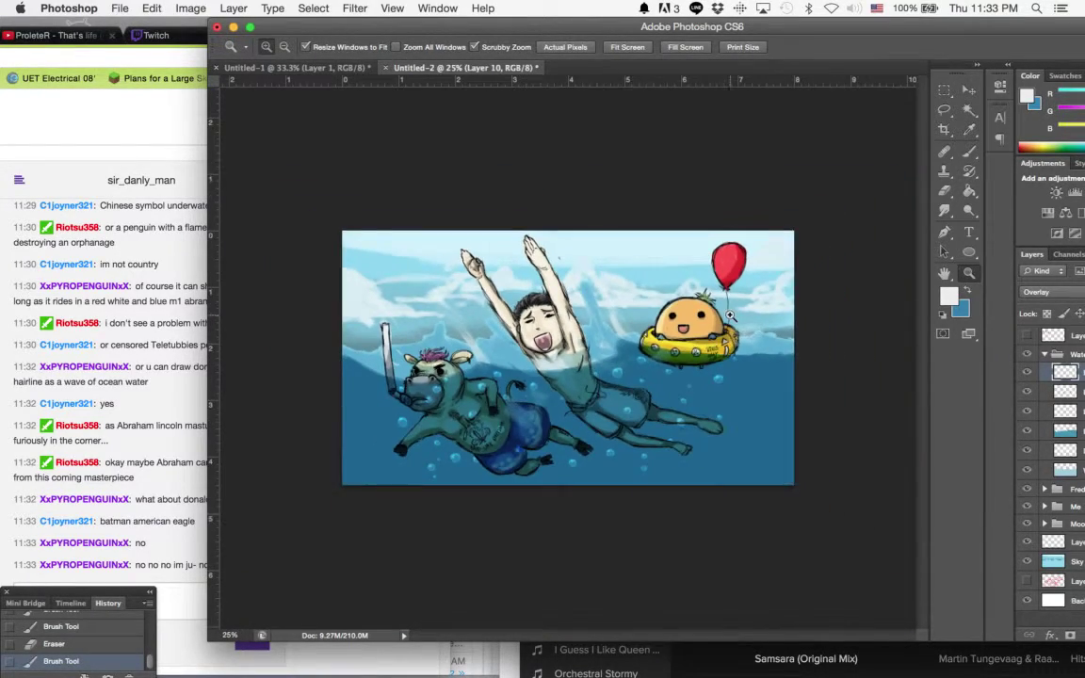
pyautogui.click(734, 309)
pyautogui.click(732, 318)
pyautogui.keyDown('alt'); pyautogui.click(733, 318); pyautogui.keyUp('alt')
pyautogui.keyDown('alt'); pyautogui.click(729, 320); pyautogui.keyUp('alt')
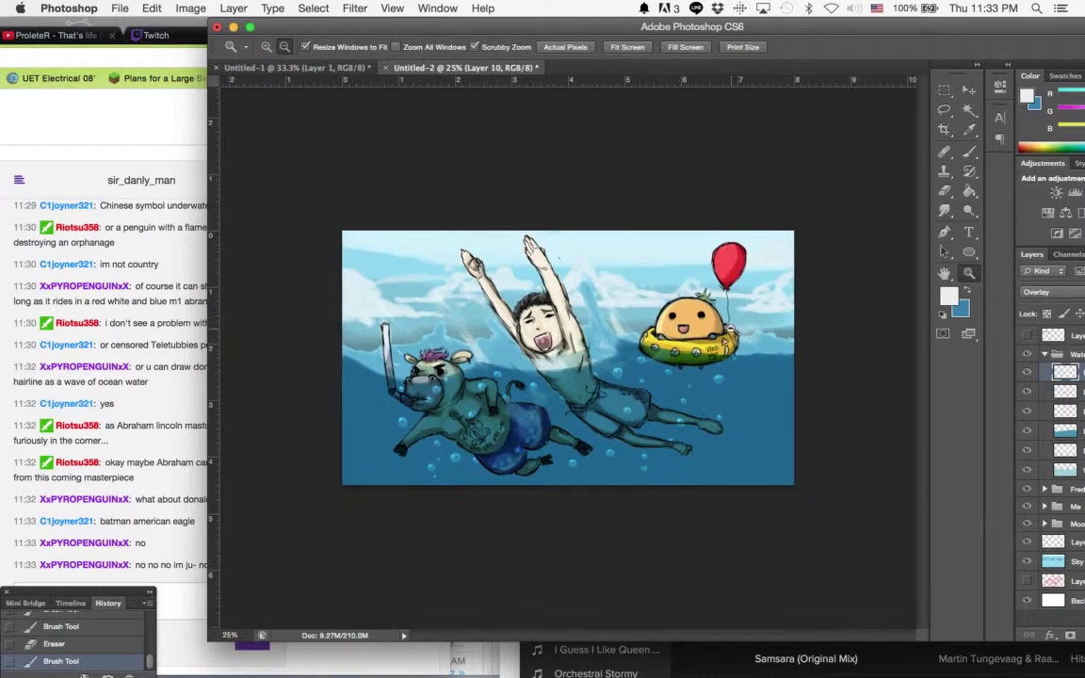
pyautogui.click(725, 323)
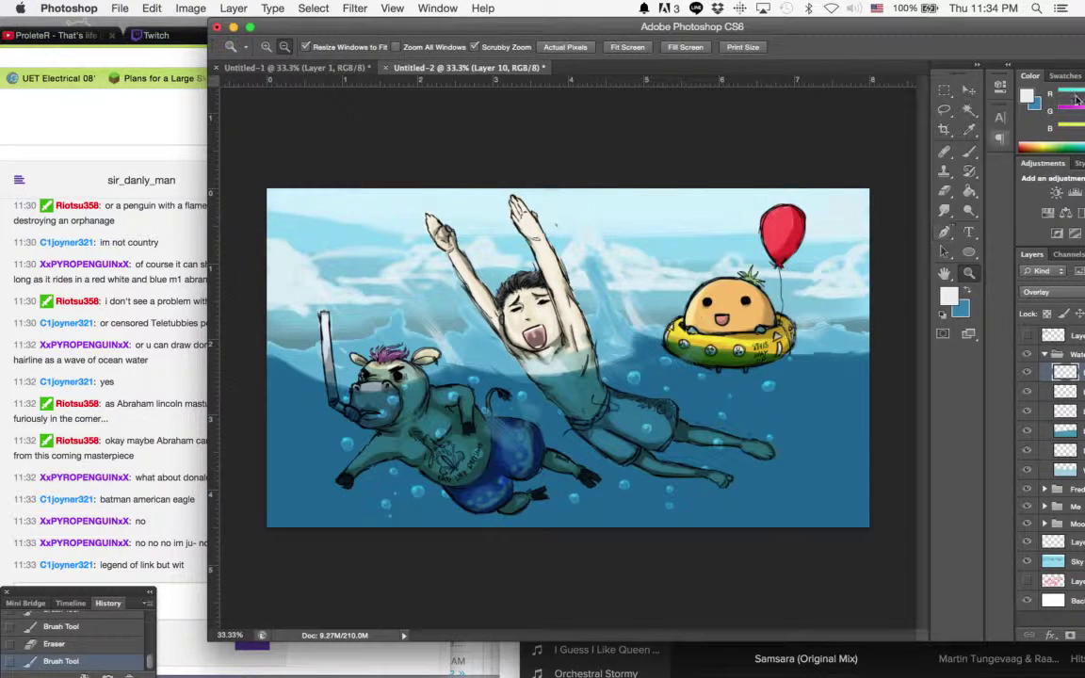
# Delete the hidden Layer 2, collapse the Water group and add a new empty layer above it
pyautogui.moveTo(960, 30); pyautogui.dragTo(958, 28)
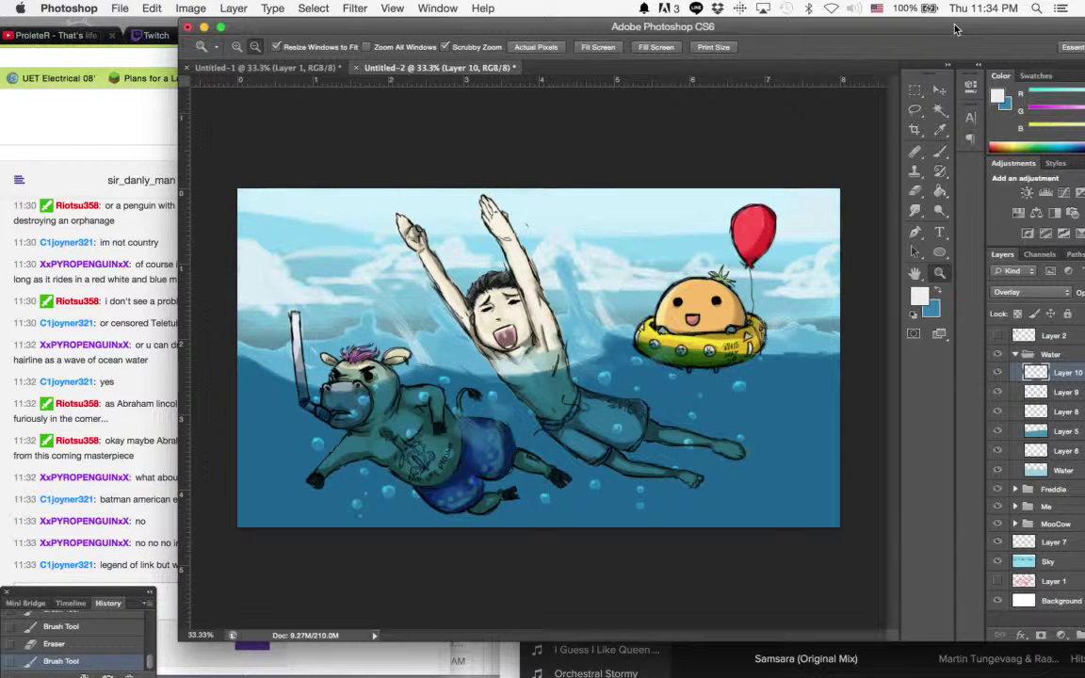
pyautogui.moveTo(725, 26); pyautogui.dragTo(634, 27)
pyautogui.click(906, 337)
pyautogui.click(907, 337)
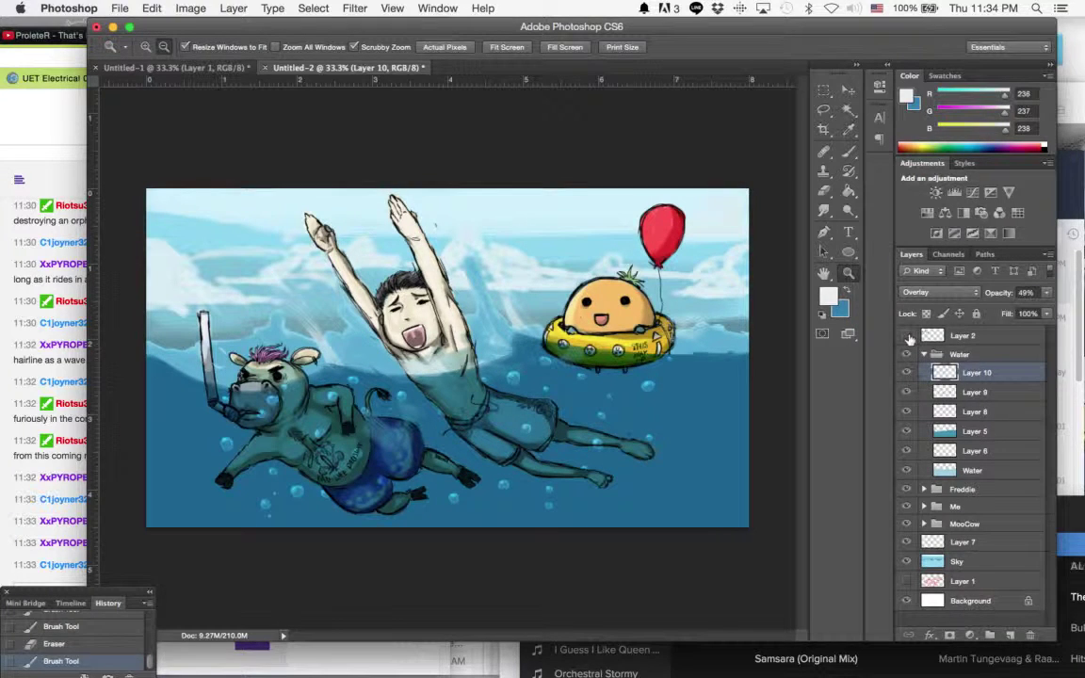
pyautogui.moveTo(975, 339)
pyautogui.mouseDown()
pyautogui.moveTo(1000, 400)
pyautogui.moveTo(1042, 624)
pyautogui.mouseUp()
pyautogui.click(924, 336)
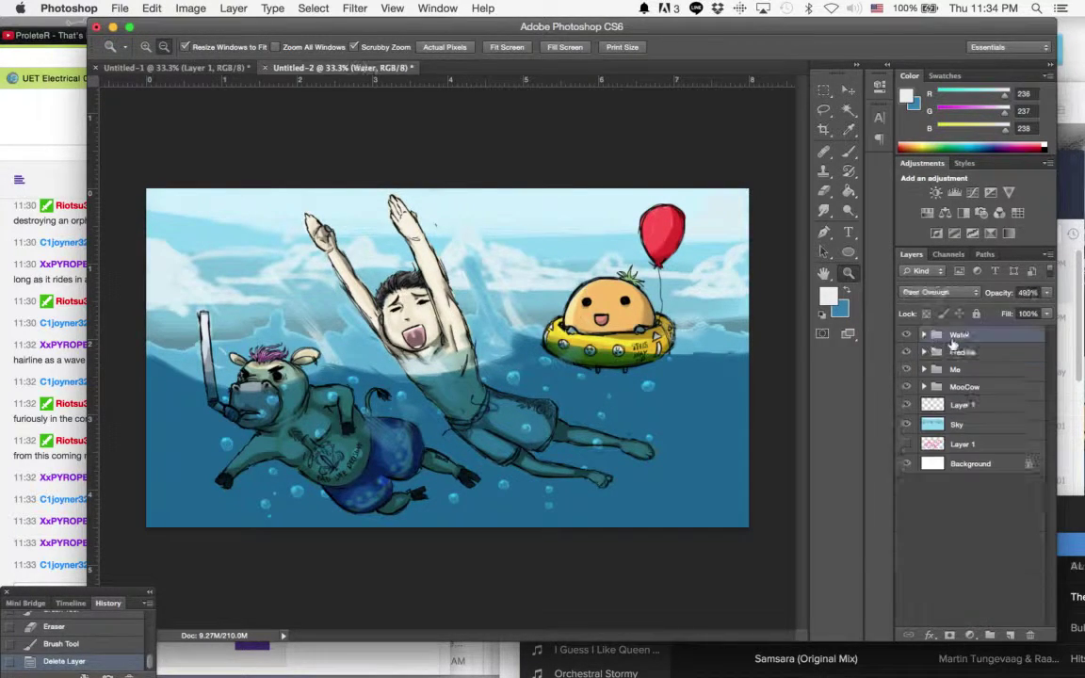
pyautogui.click(1011, 635)
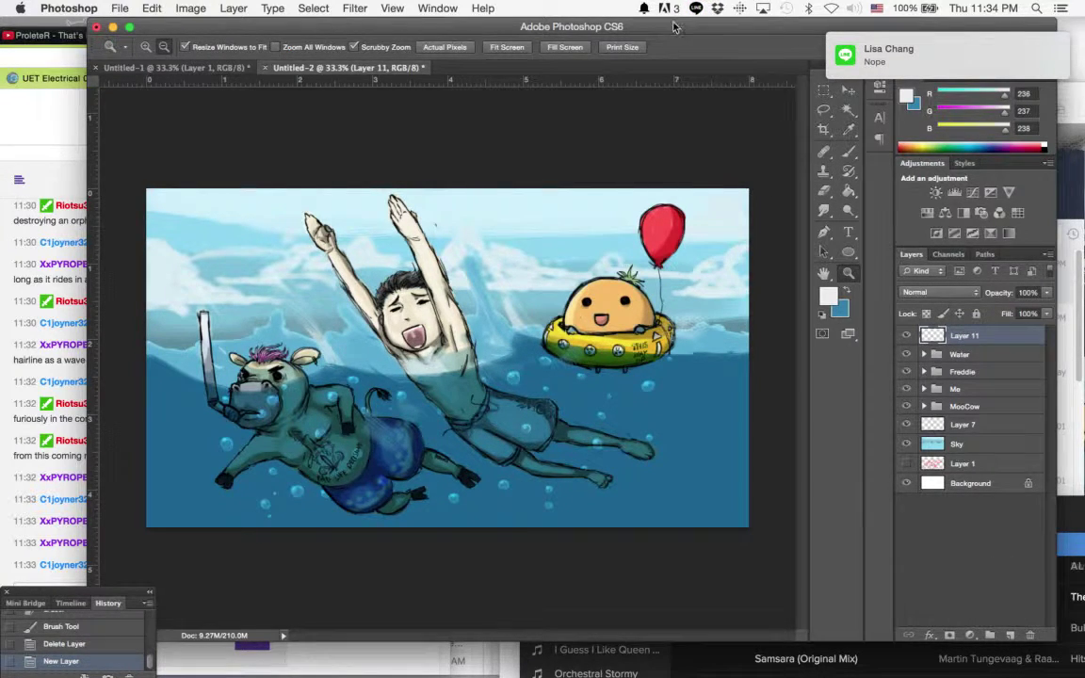
# Choose the Brush tool and set the foreground colour to a bright, saturated red
pyautogui.moveTo(607, 26); pyautogui.dragTo(798, 25)
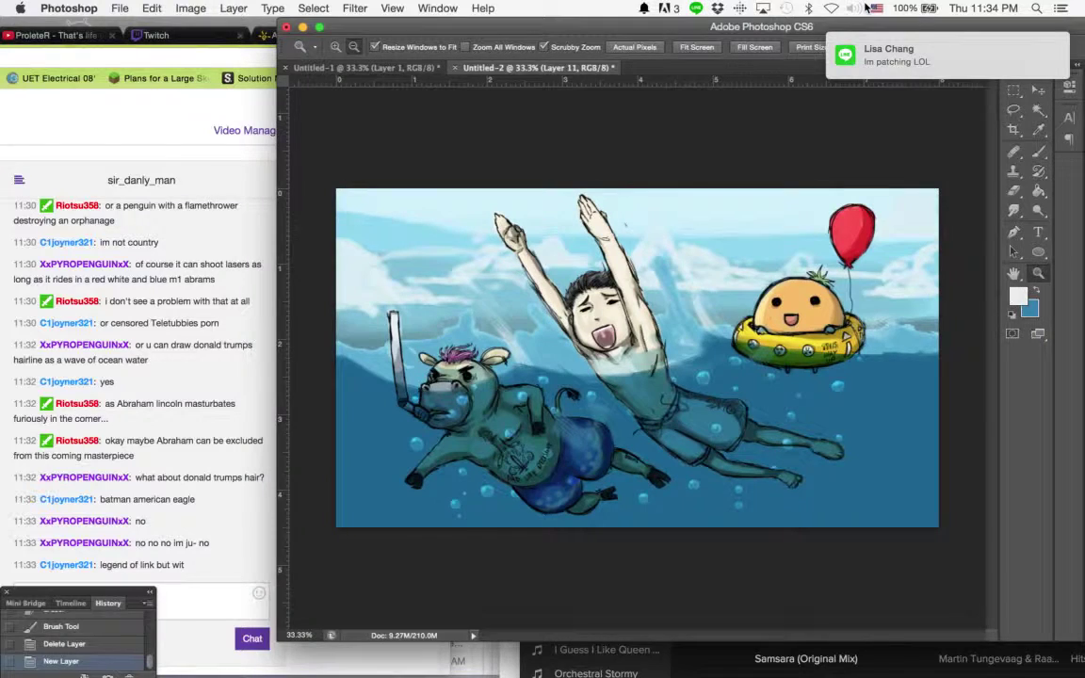
pyautogui.moveTo(866, 7); pyautogui.dragTo(849, 9)
pyautogui.click(1023, 154)
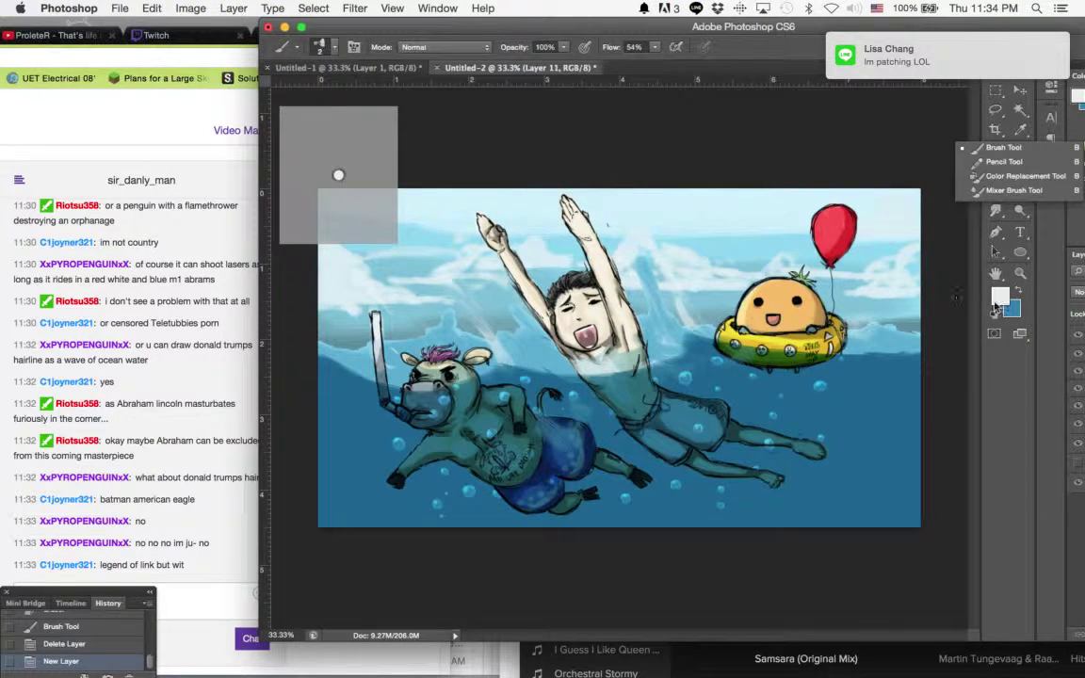
pyautogui.click(998, 300)
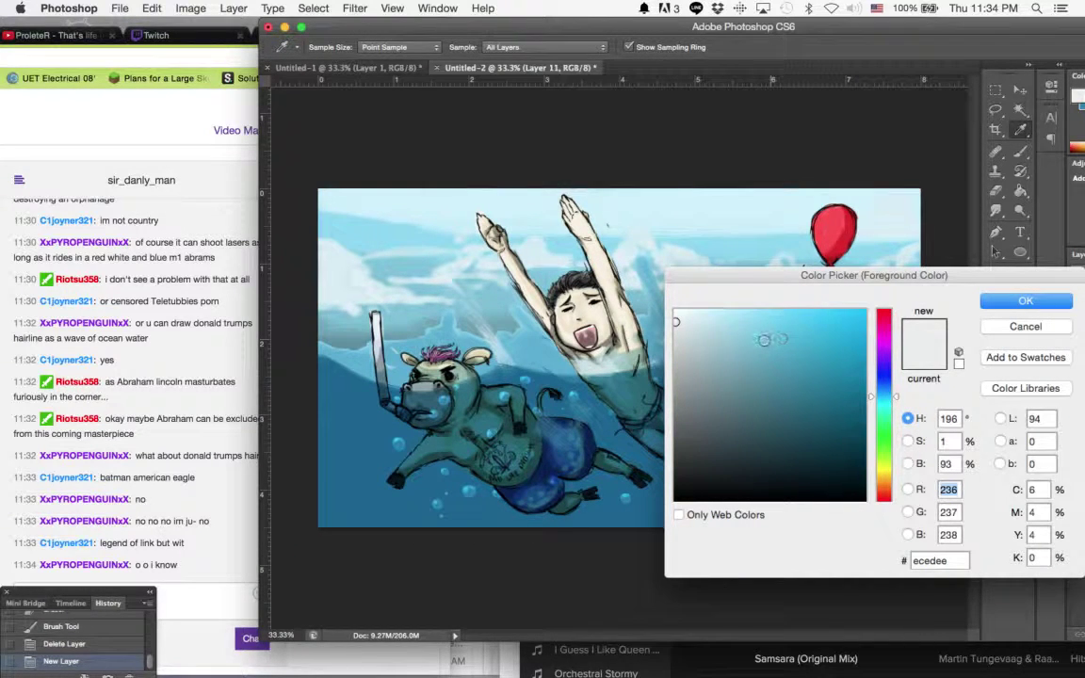
pyautogui.click(690, 338)
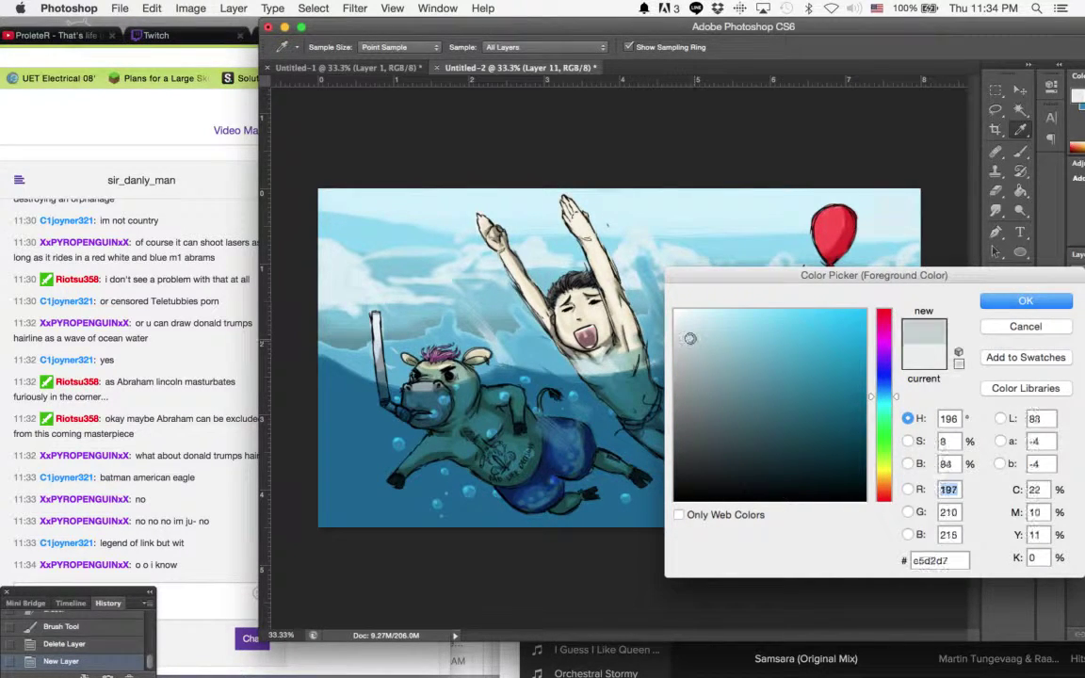
pyautogui.moveTo(883, 476); pyautogui.dragTo(884, 494)
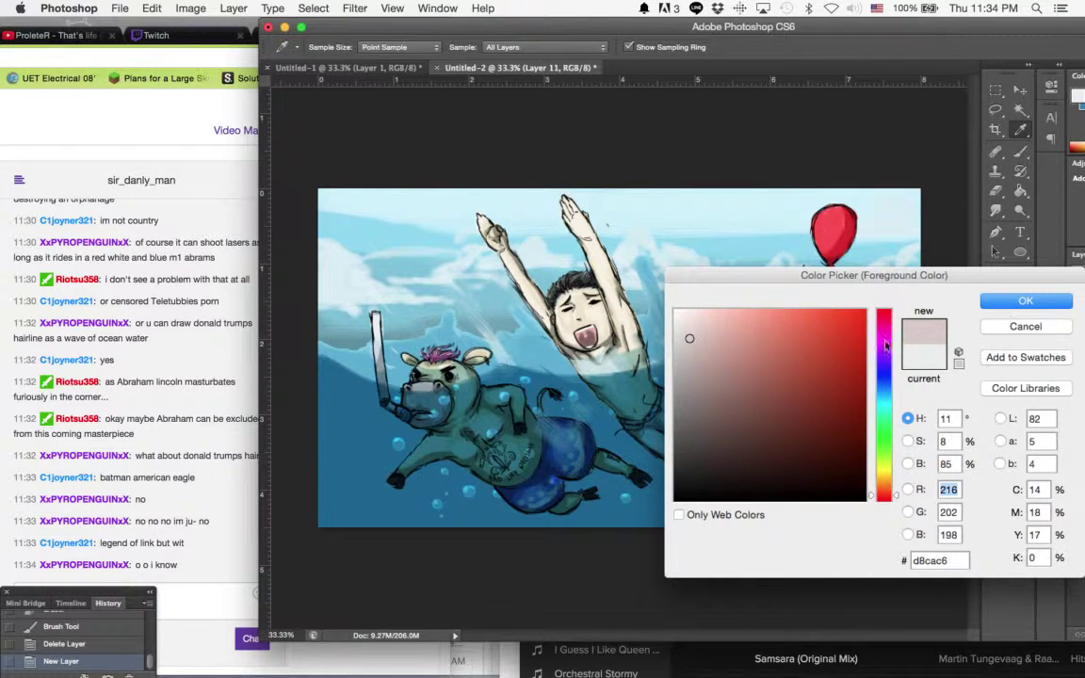
pyautogui.click(850, 314)
pyautogui.click(1024, 300)
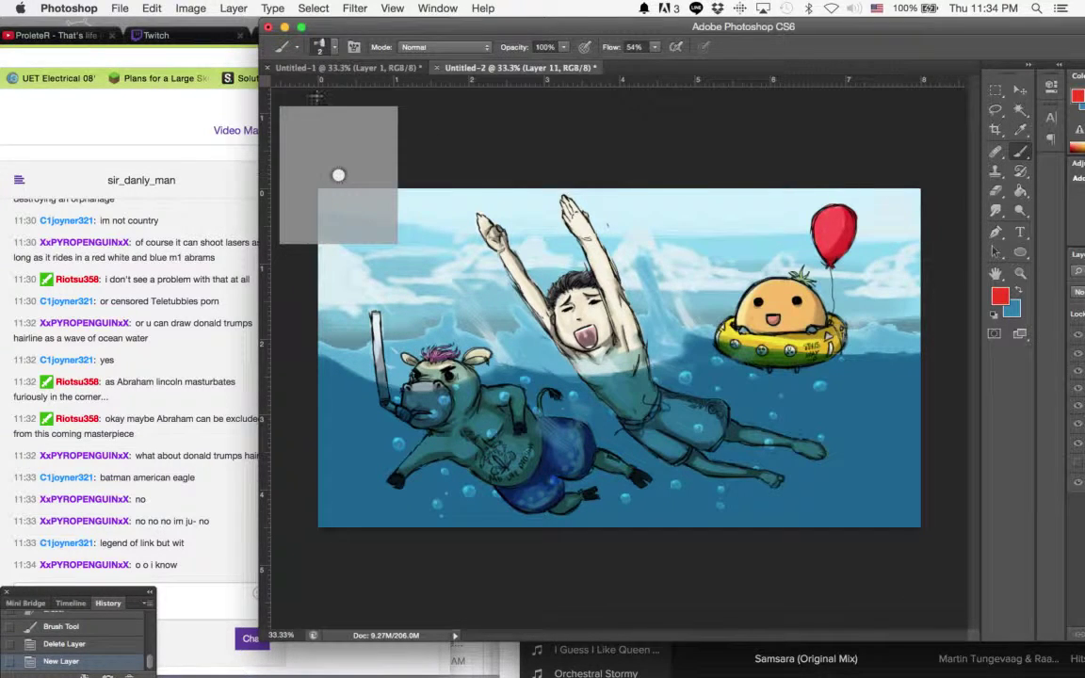
# Set the brush size to 14 px and handwrite red lettering in the sky above the cow's snorkel
pyautogui.click(333, 48)
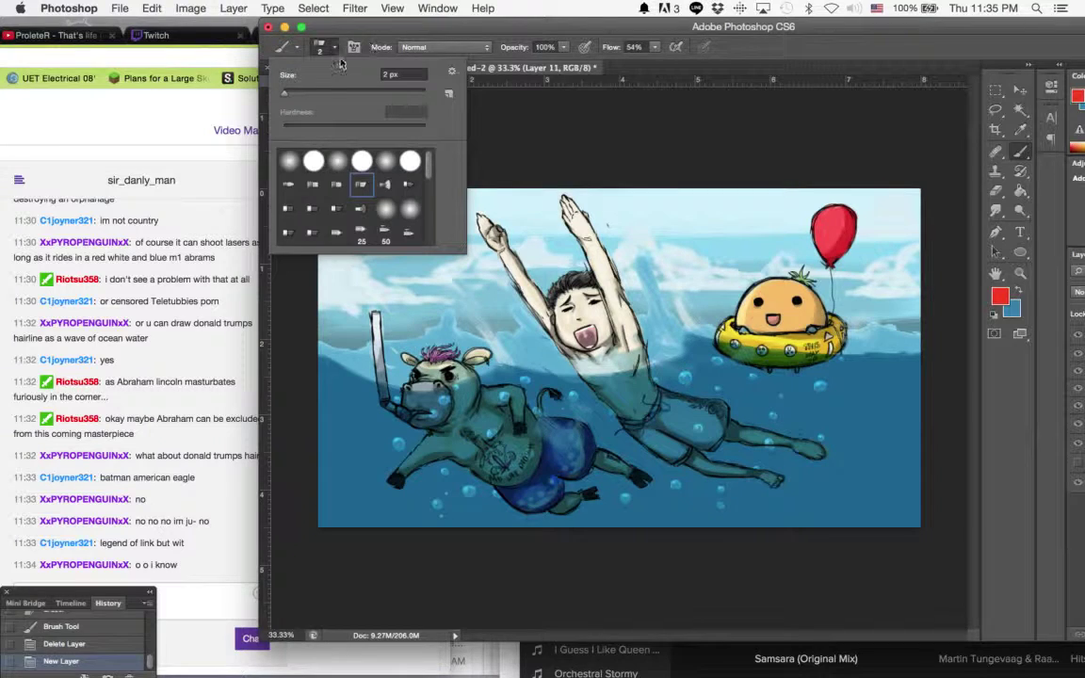
pyautogui.click(301, 91)
pyautogui.click(353, 35)
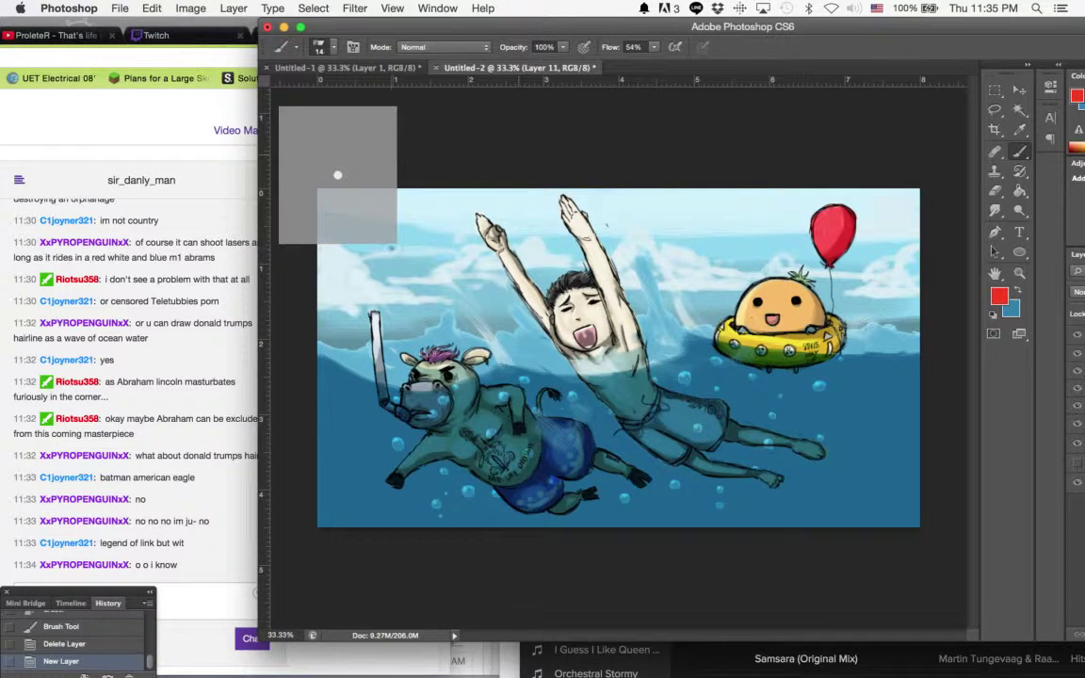
pyautogui.moveTo(350, 273)
pyautogui.mouseDown()
pyautogui.moveTo(369, 264)
pyautogui.moveTo(368, 287)
pyautogui.moveTo(380, 267)
pyautogui.moveTo(392, 277)
pyautogui.moveTo(379, 283)
pyautogui.mouseUp()
pyautogui.moveTo(400, 242); pyautogui.dragTo(408, 273)
pyautogui.moveTo(424, 243); pyautogui.dragTo(417, 257)
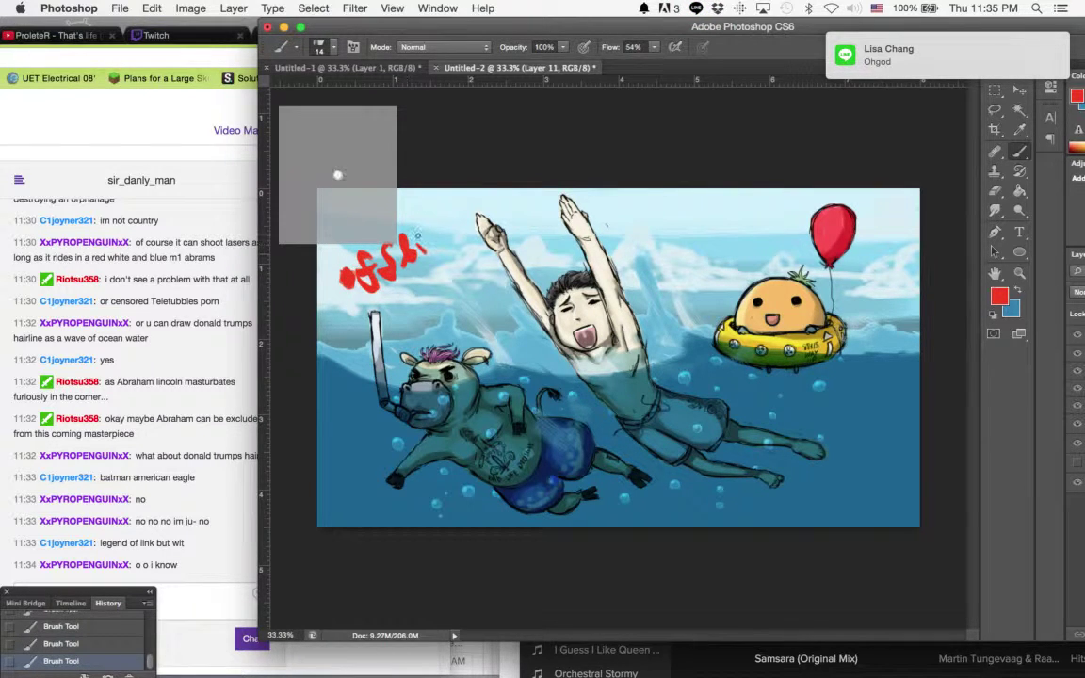
# Erase the red lettering from the sky, enlarging the eraser to 42 px for the leftover specks
pyautogui.moveTo(358, 284)
pyautogui.mouseDown()
pyautogui.moveTo(396, 260)
pyautogui.moveTo(362, 255)
pyautogui.moveTo(407, 229)
pyautogui.moveTo(362, 279)
pyautogui.mouseUp()
pyautogui.moveTo(363, 226)
pyautogui.mouseDown()
pyautogui.moveTo(334, 230)
pyautogui.moveTo(337, 175)
pyautogui.mouseUp()
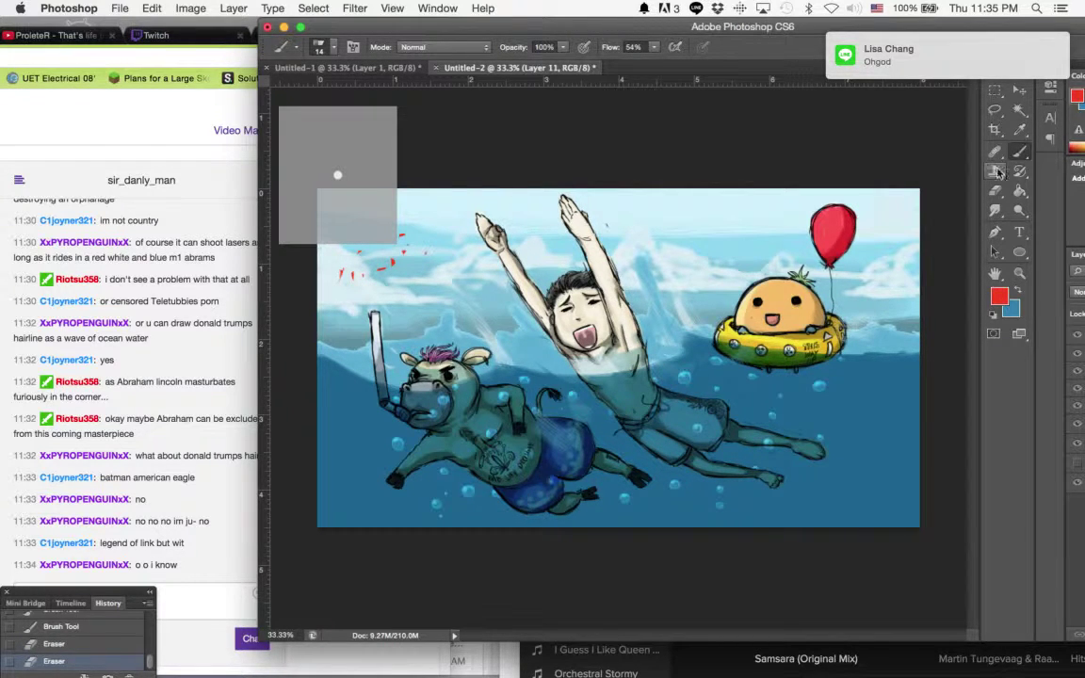
pyautogui.press('e')
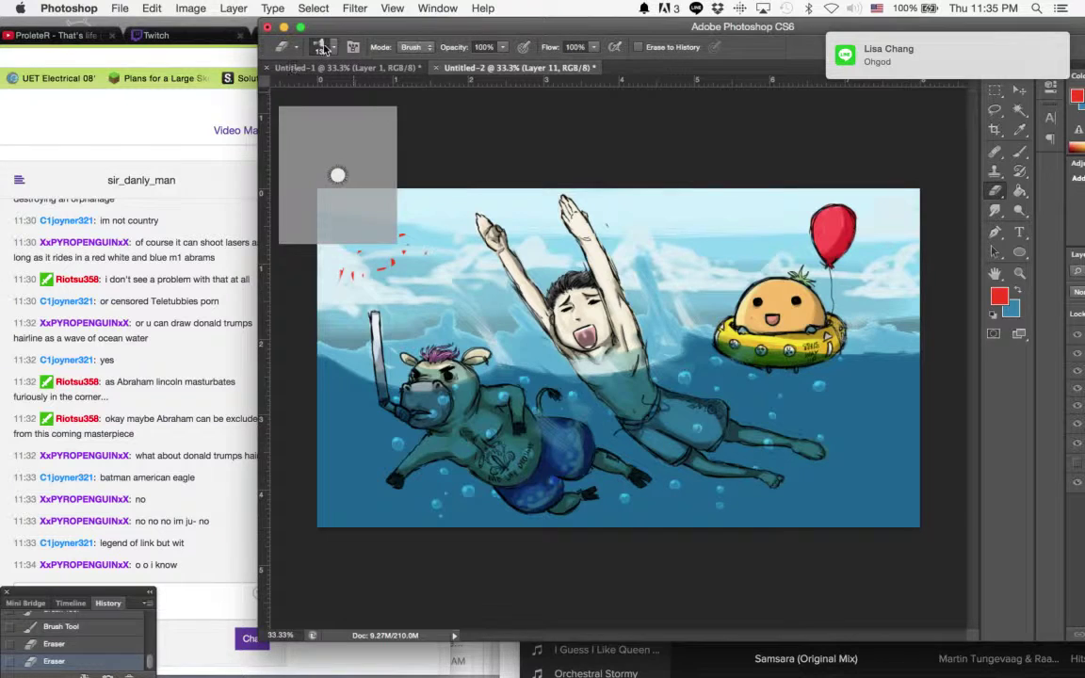
pyautogui.click(325, 47)
pyautogui.moveTo(322, 94); pyautogui.dragTo(339, 96)
pyautogui.click(326, 47)
pyautogui.moveTo(414, 242)
pyautogui.mouseDown()
pyautogui.moveTo(388, 265)
pyautogui.moveTo(345, 238)
pyautogui.moveTo(431, 226)
pyautogui.mouseUp()
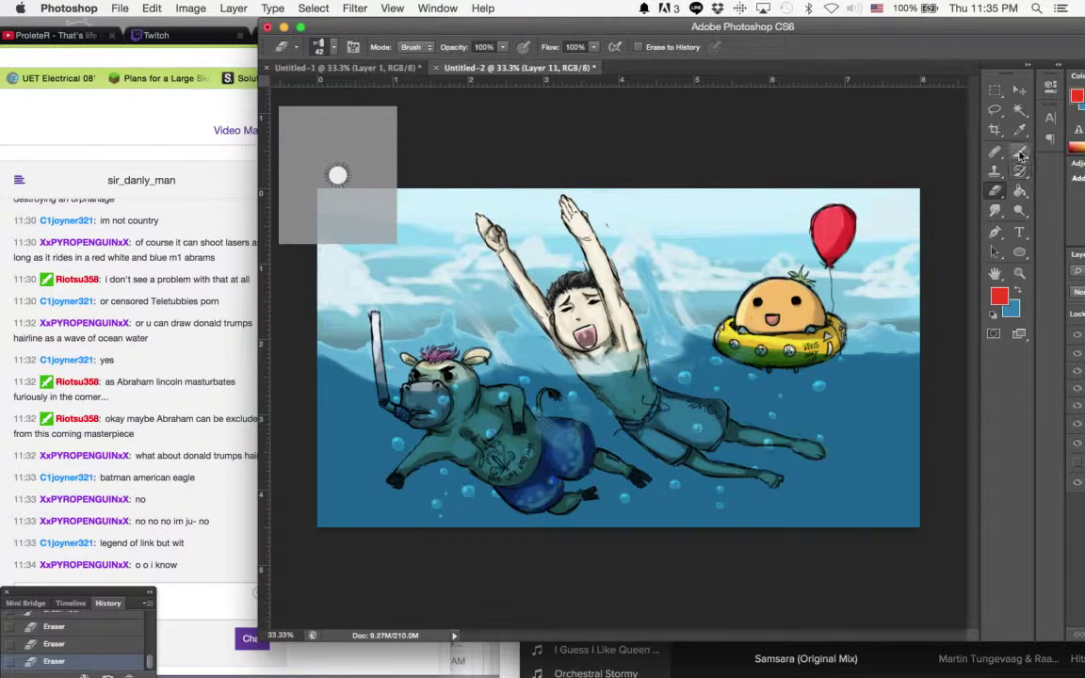
# Try a different bristle brush tip at 14 px with a small red circle in the sky, and undo the stroke
pyautogui.press('b')
pyautogui.rightClick(400, 134)
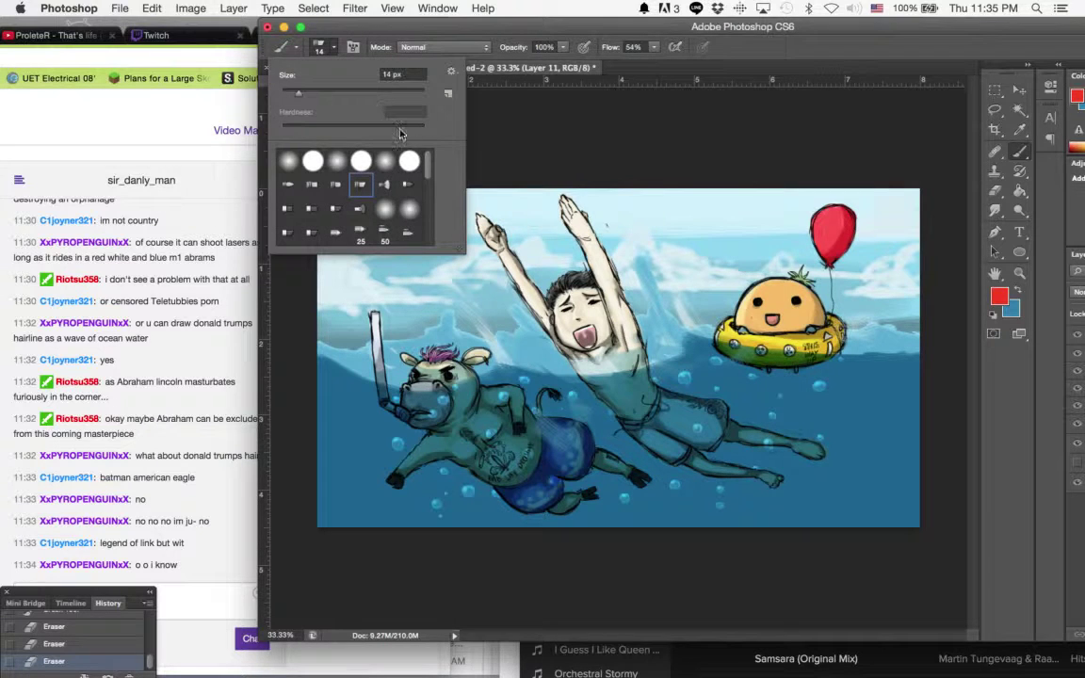
pyautogui.click(314, 214)
pyautogui.moveTo(388, 27); pyautogui.dragTo(386, 29)
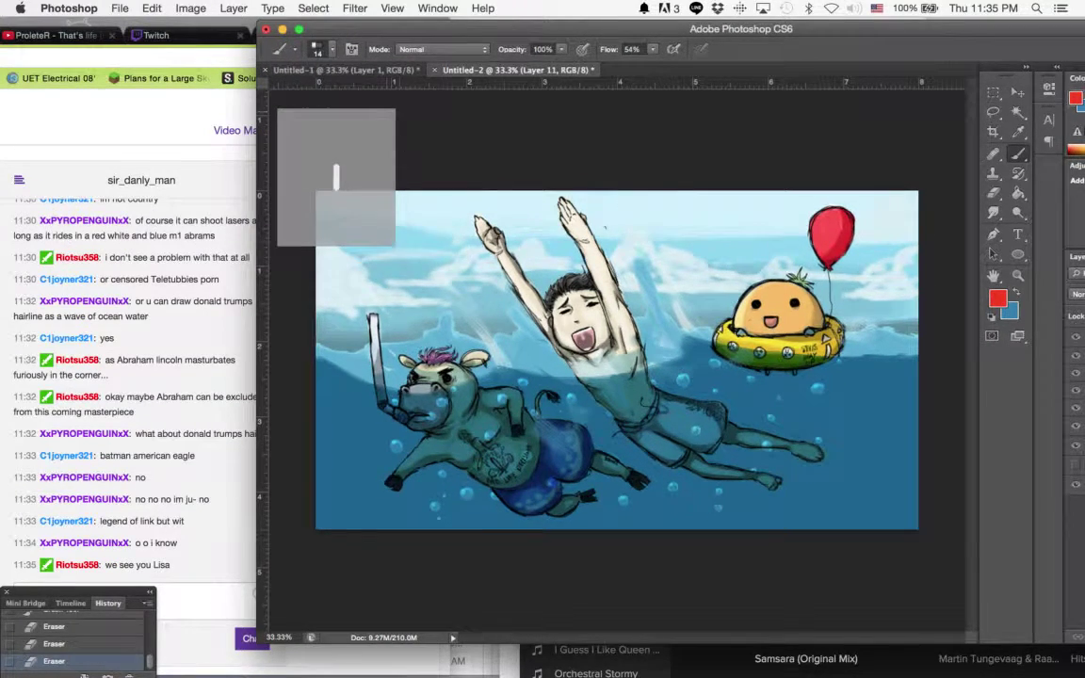
pyautogui.moveTo(341, 259); pyautogui.dragTo(344, 272)
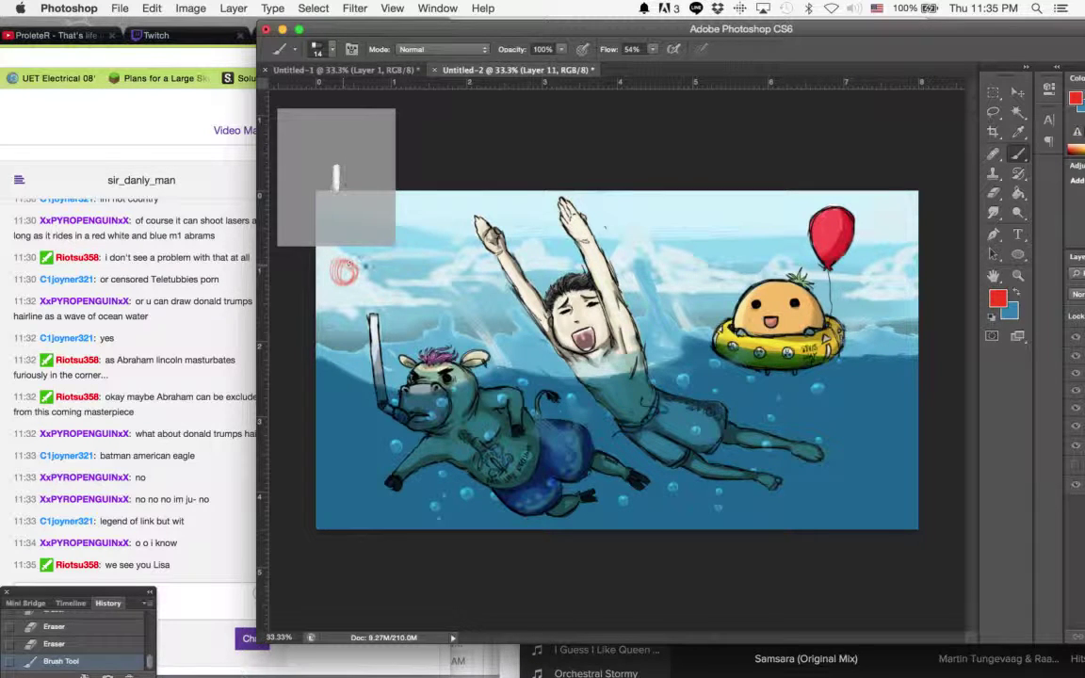
pyautogui.click(101, 644)
# Switch to another bristle brush tip at 31 px, test it with a red oval in the sky and undo the stroke
pyautogui.click(333, 50)
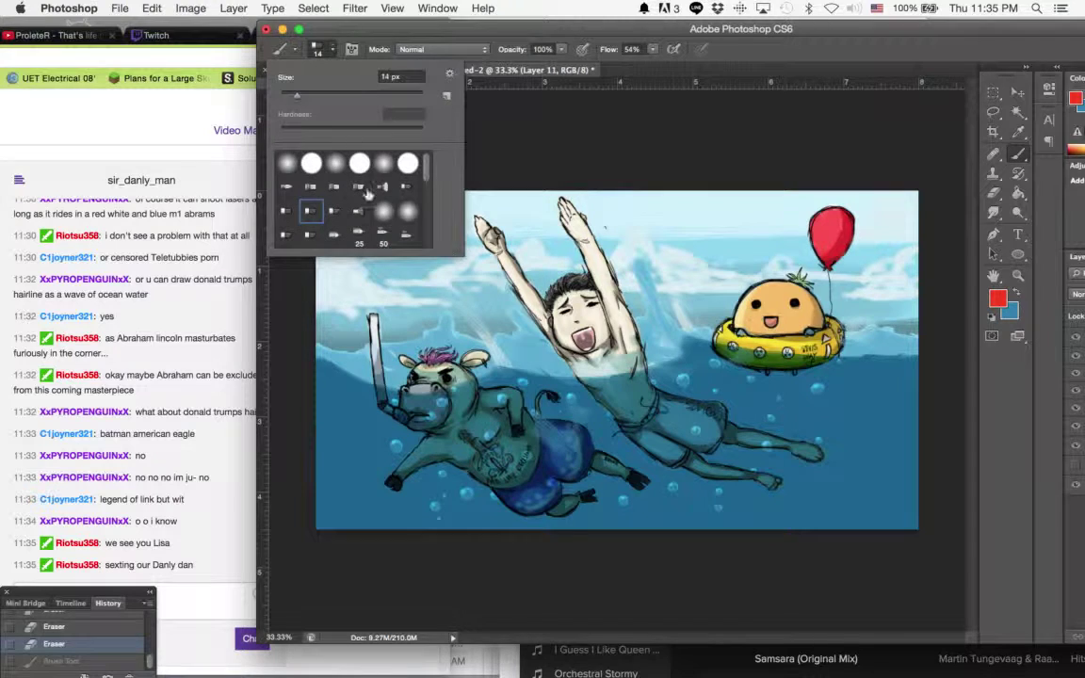
pyautogui.click(359, 211)
pyautogui.moveTo(297, 95); pyautogui.dragTo(304, 96)
pyautogui.click(359, 28)
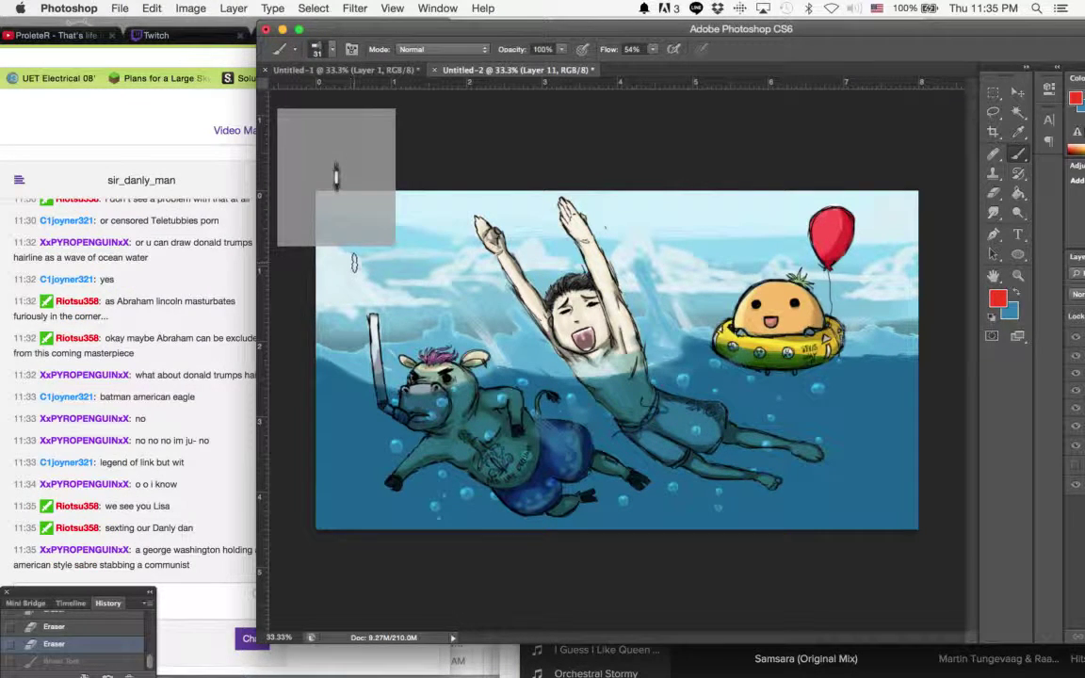
pyautogui.moveTo(349, 252); pyautogui.dragTo(351, 287)
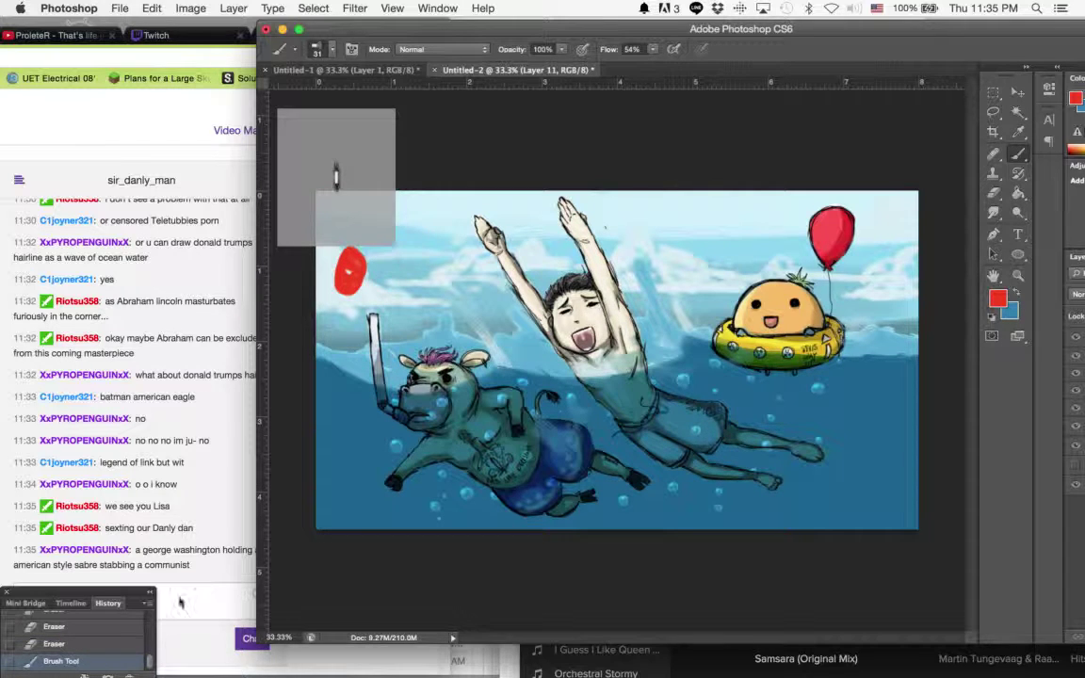
pyautogui.click(103, 644)
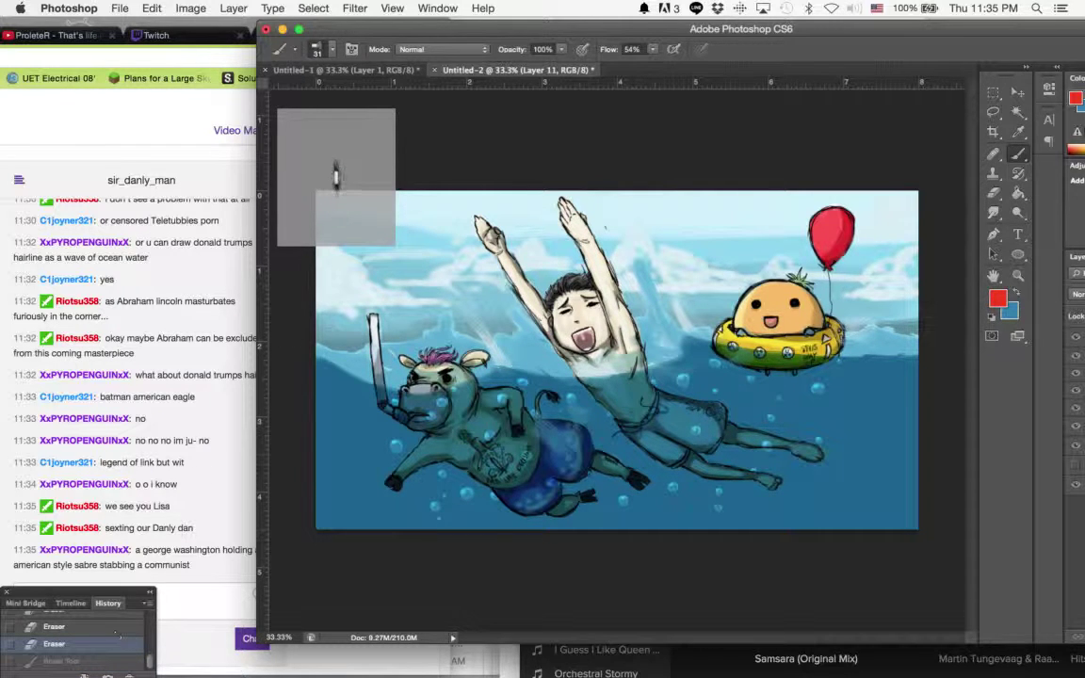